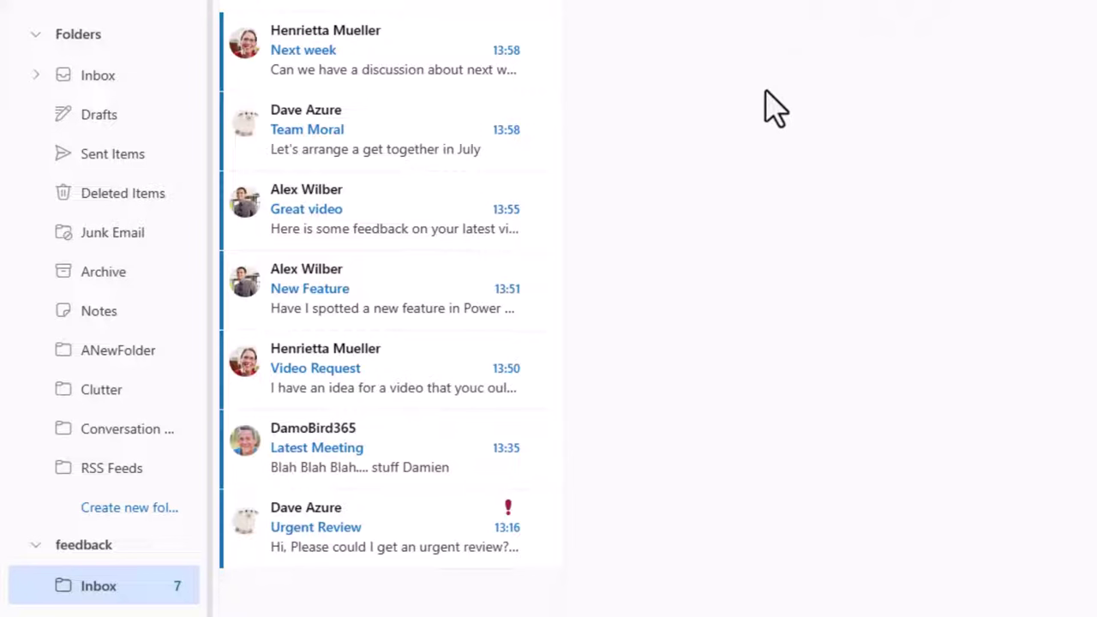
# - Open the Team Moral and Video Request emails in the feedback shared inbox
pyautogui.click(345, 140)
pyautogui.click(327, 364)
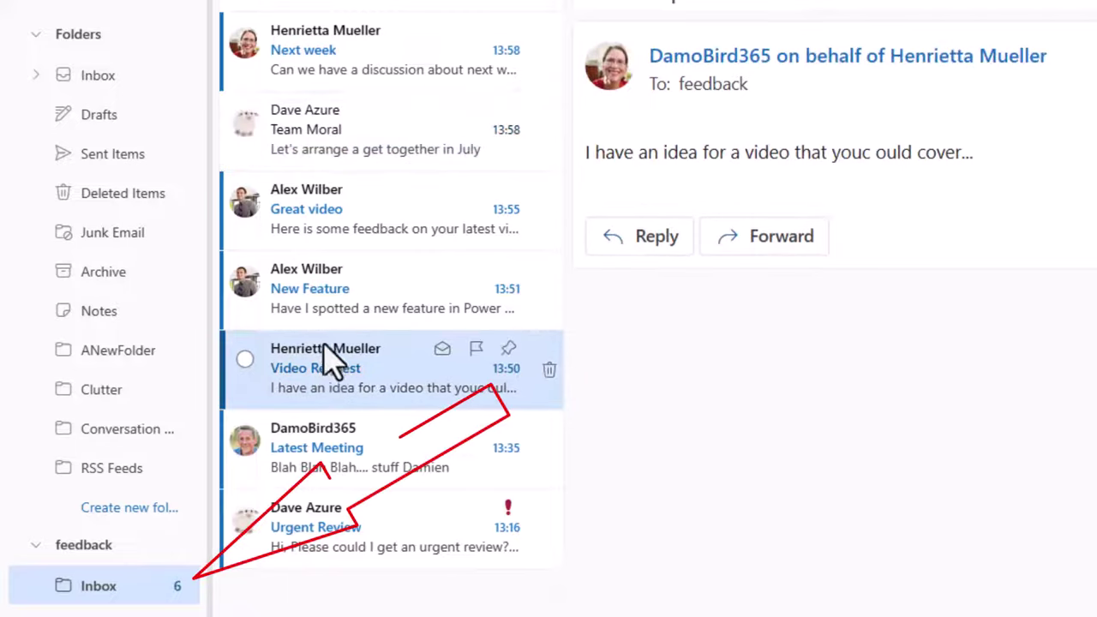
pyautogui.click(336, 148)
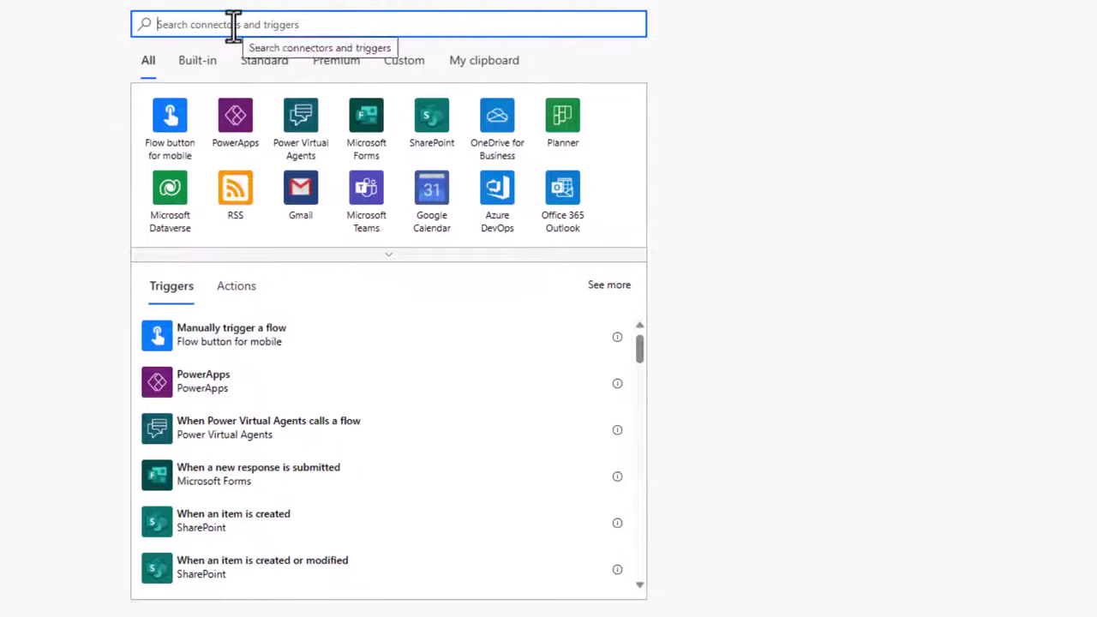
# - In Power Automate, add a Recurrence trigger to the flow and set its frequency to Week
pyautogui.write('recurrence')
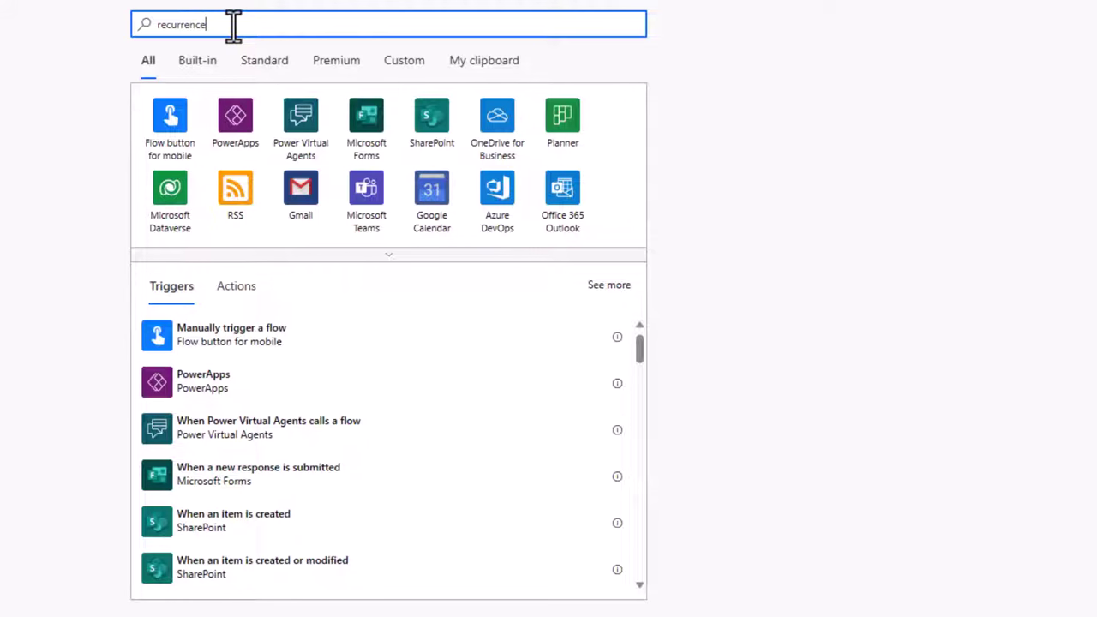
pyautogui.click(228, 353)
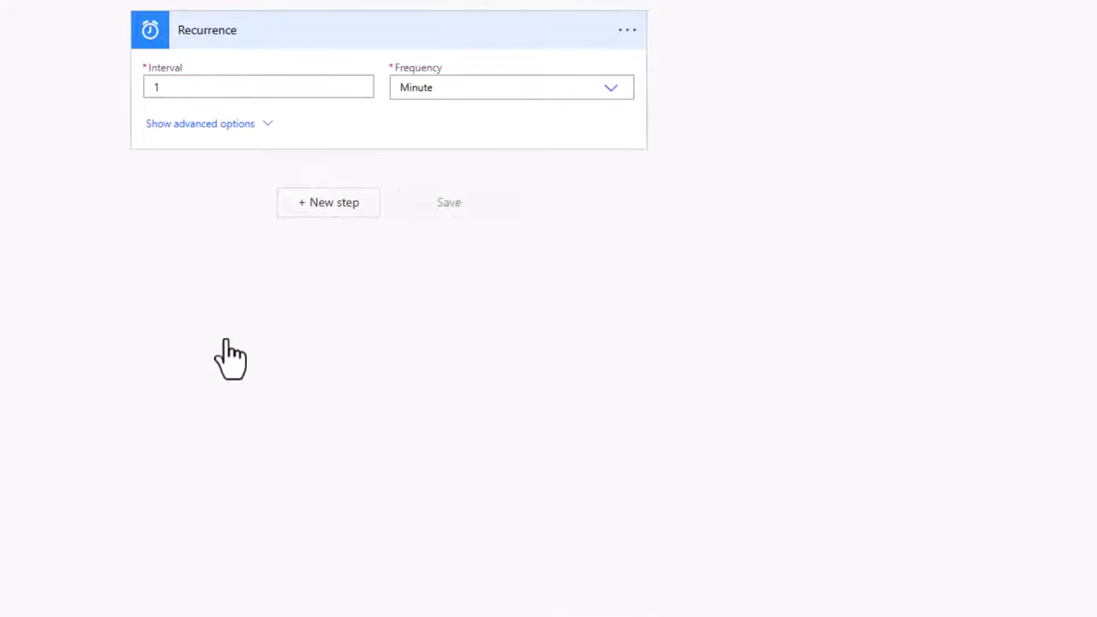
pyautogui.click(613, 87)
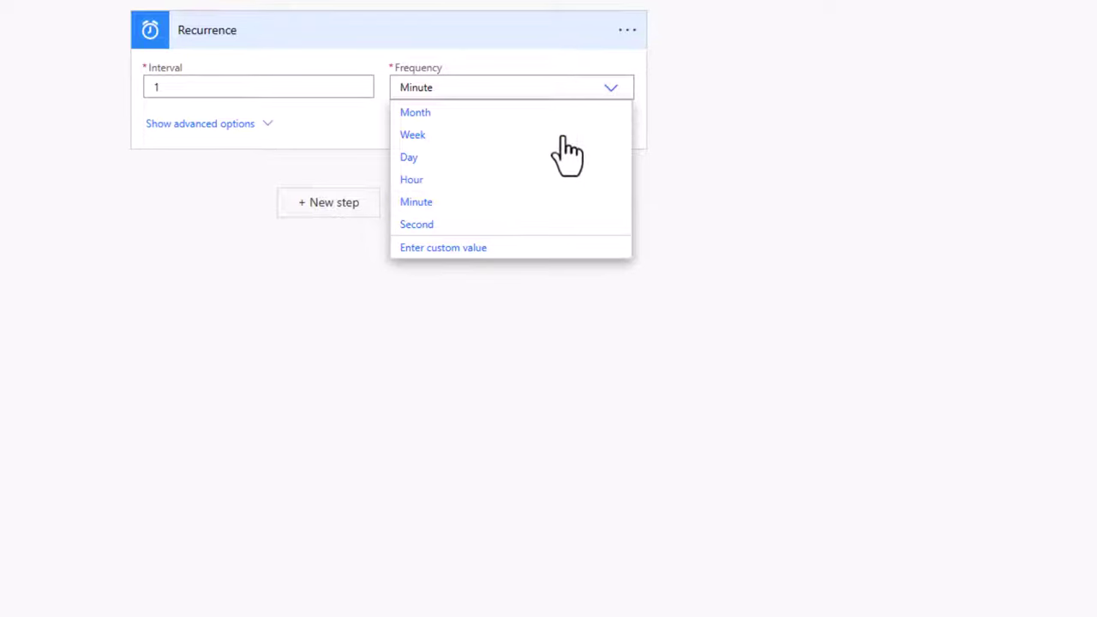
pyautogui.click(434, 135)
# - Set the recurrence time zone to (UTC+00:00) Dublin, Edinburgh, Lisbon, London and the start time to 2023-06-05T00:00:00Z
pyautogui.click(227, 125)
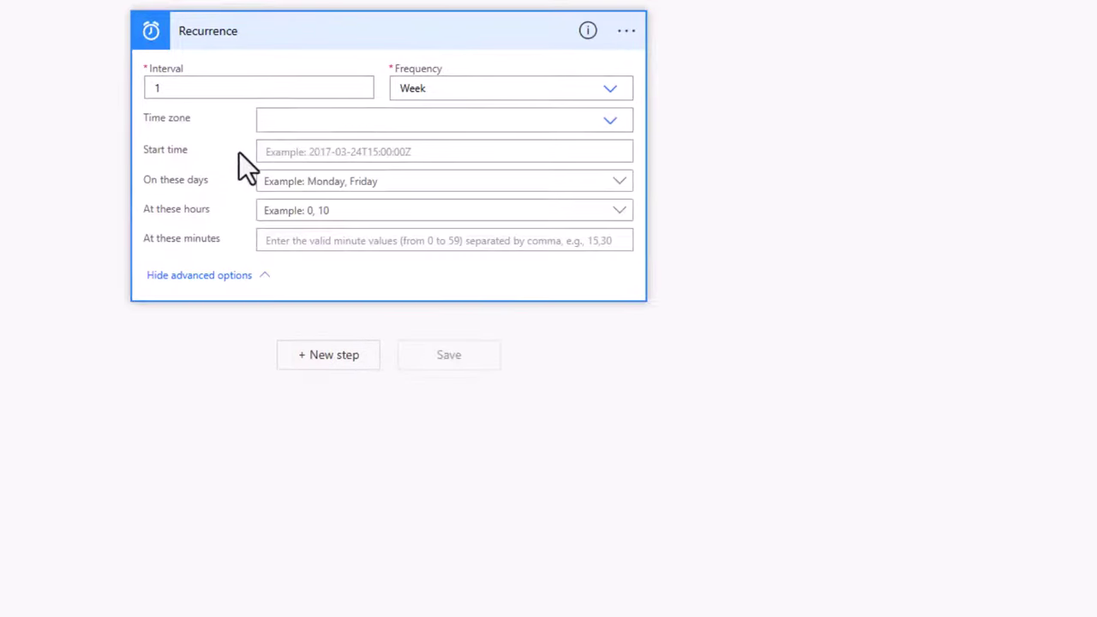
pyautogui.click(610, 122)
pyautogui.scroll(-1, 437, 272)
pyautogui.scroll(-7, 437, 278)
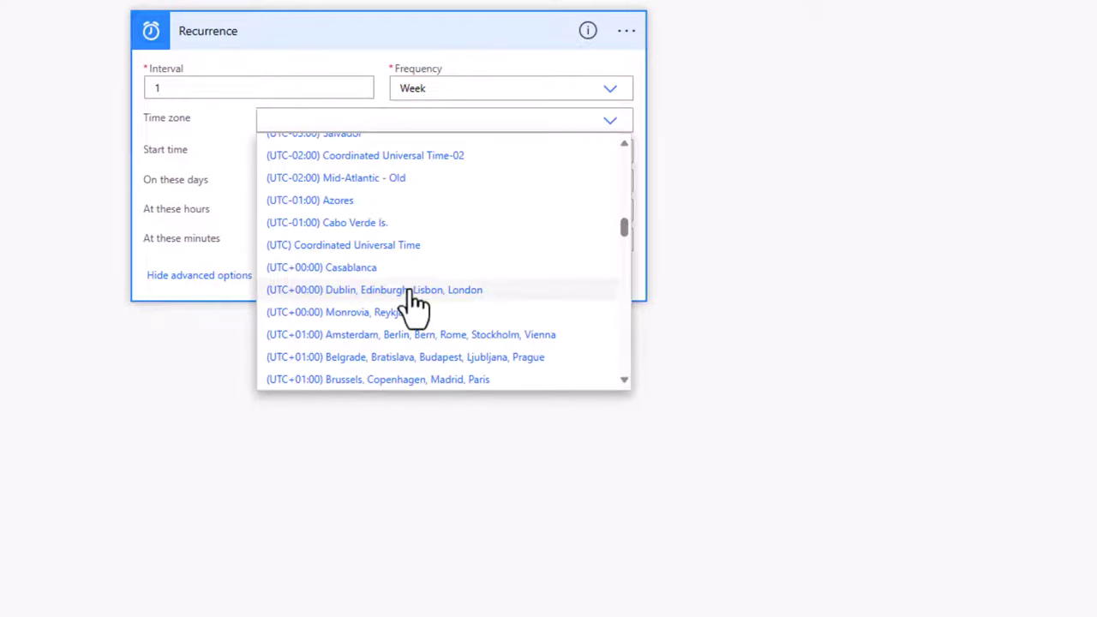
pyautogui.click(414, 292)
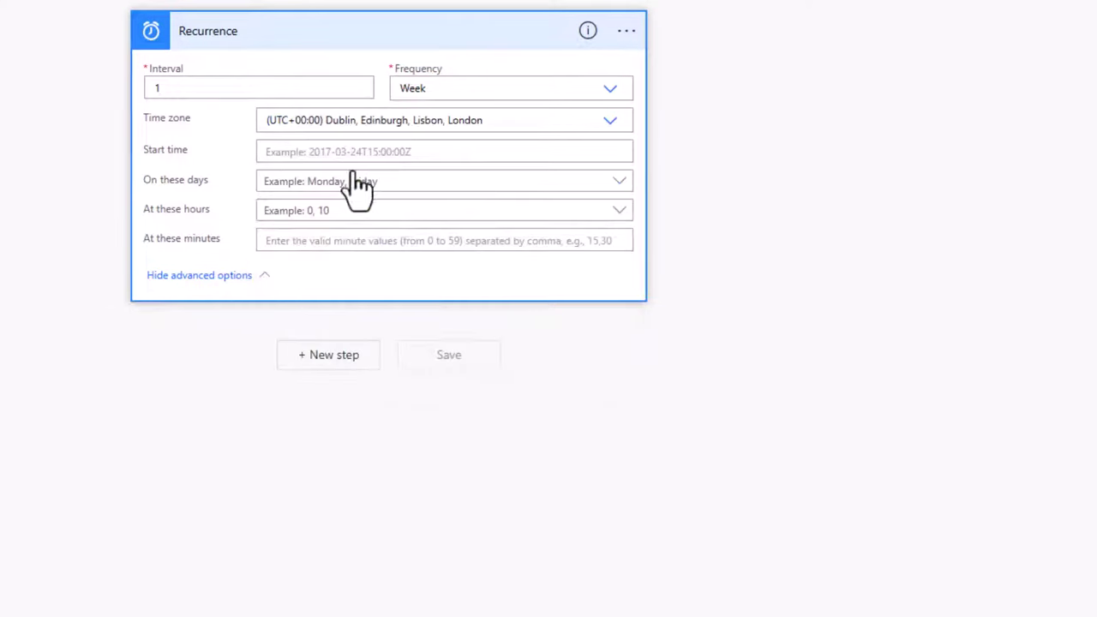
pyautogui.click(301, 152)
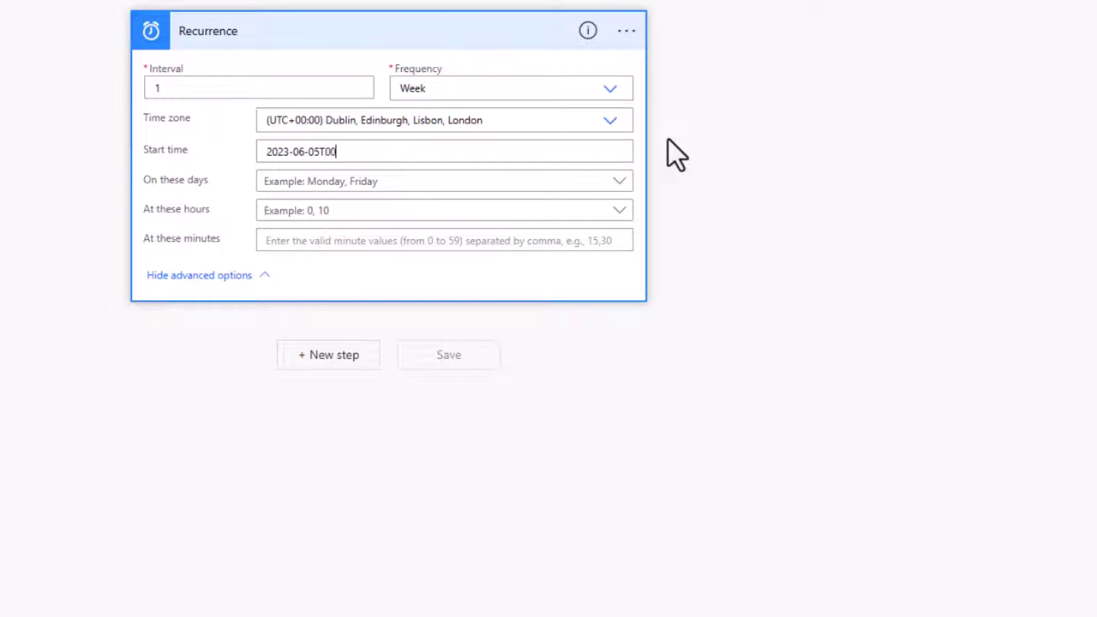
pyautogui.write('00:00:00Z')
# - Schedule the recurrence to run on Monday at hour 9
pyautogui.click(620, 184)
pyautogui.click(272, 249)
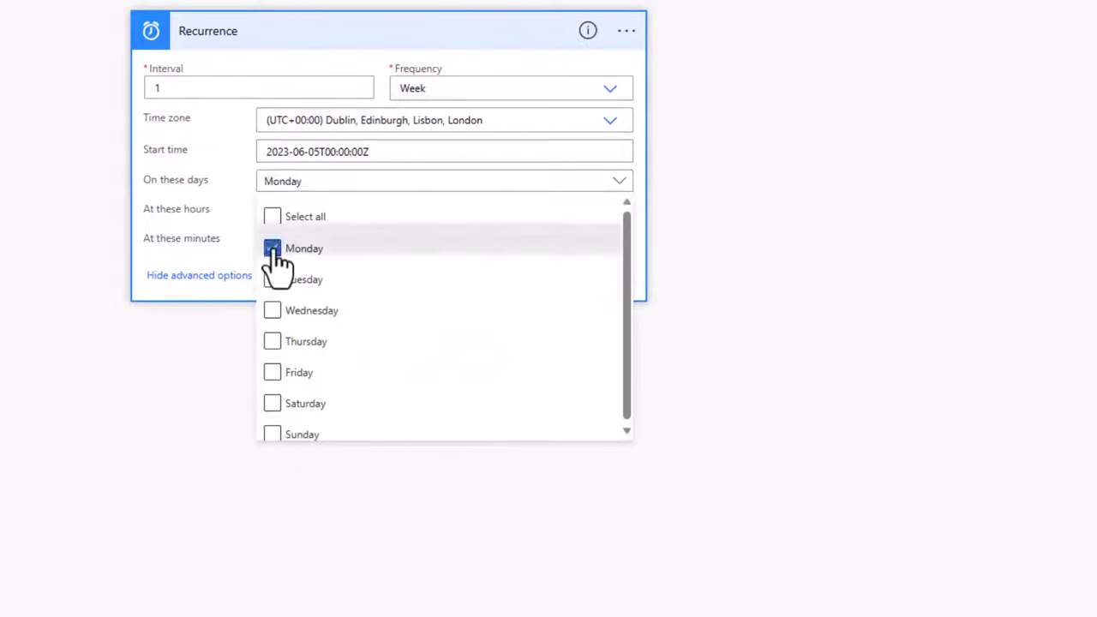
pyautogui.click(179, 236)
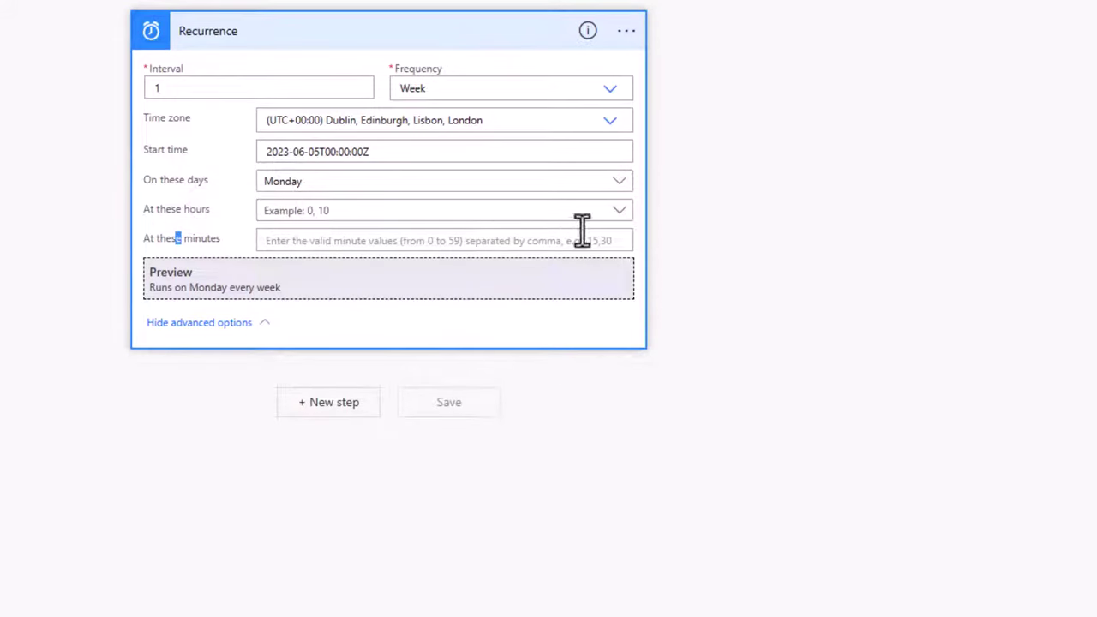
pyautogui.click(610, 211)
pyautogui.scroll(-2, 426, 293)
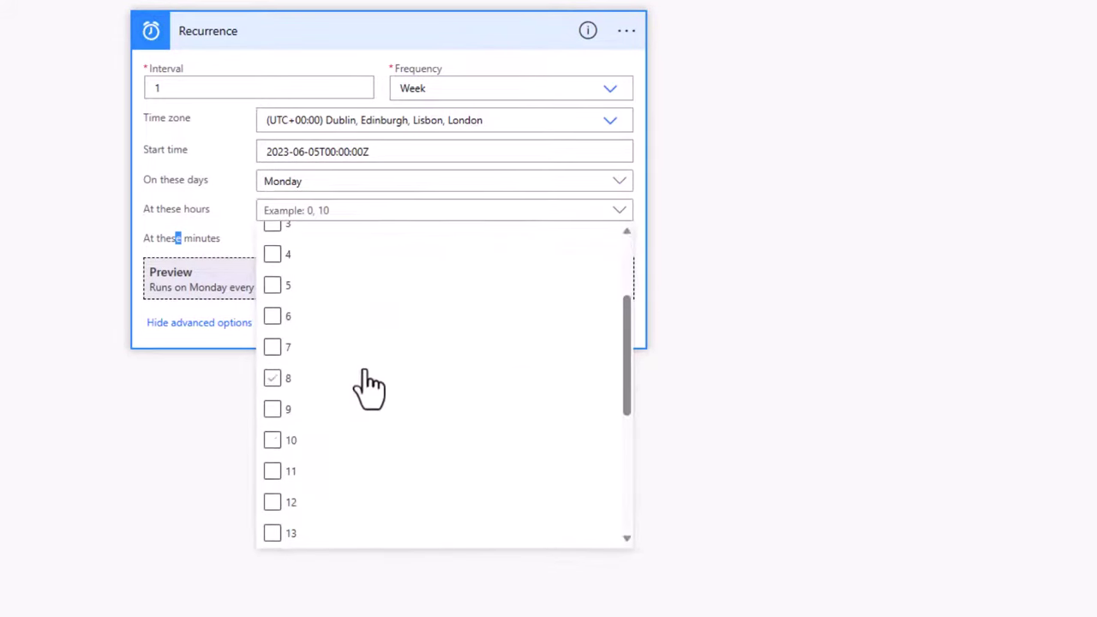
pyautogui.click(289, 411)
pyautogui.click(167, 208)
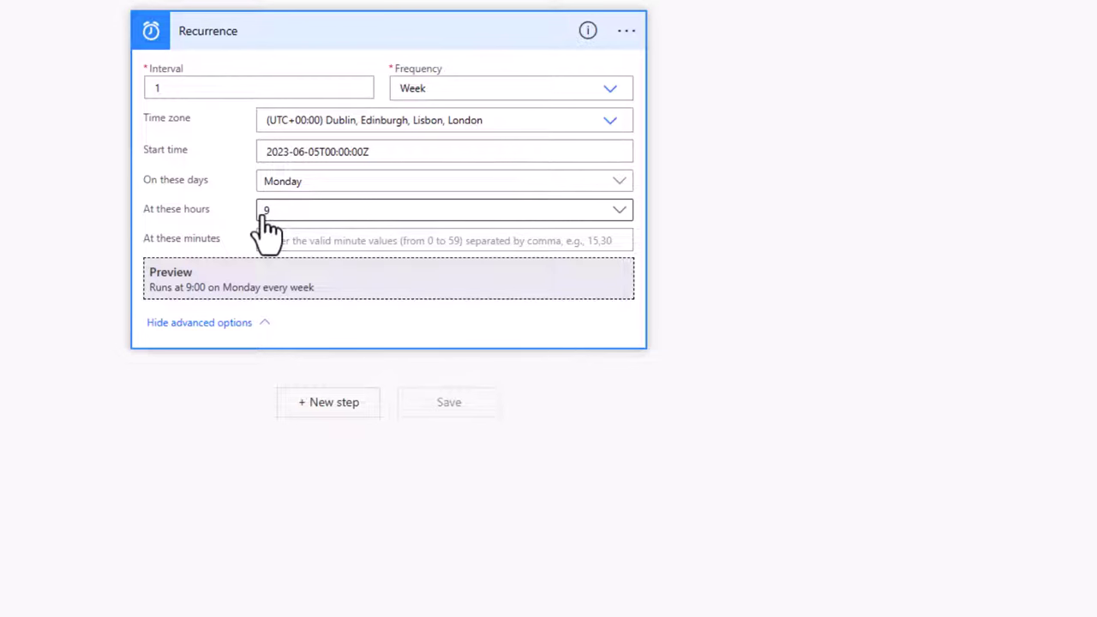
# - Add a Get emails (V3) action and set its original mailbox address to the feedback shared mailbox
pyautogui.click(330, 403)
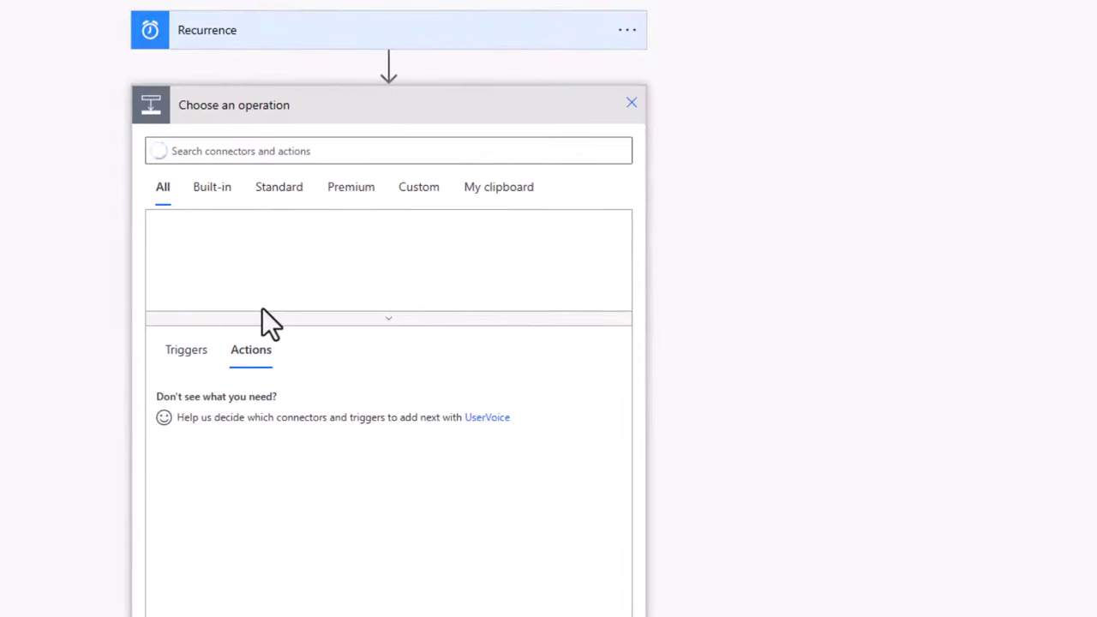
pyautogui.write('emails')
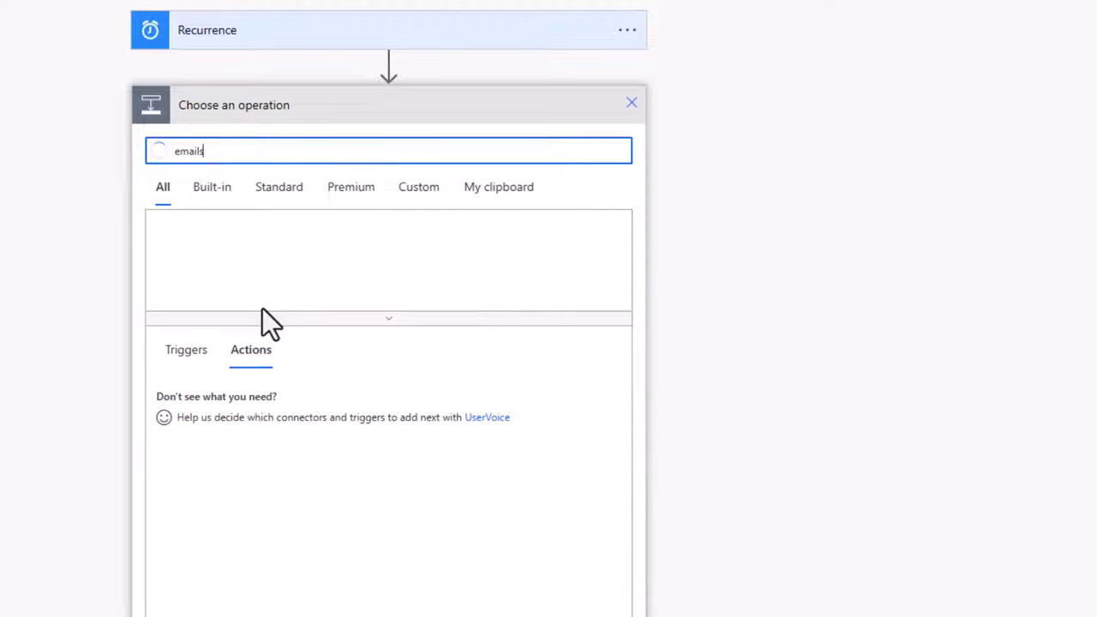
pyautogui.click(237, 401)
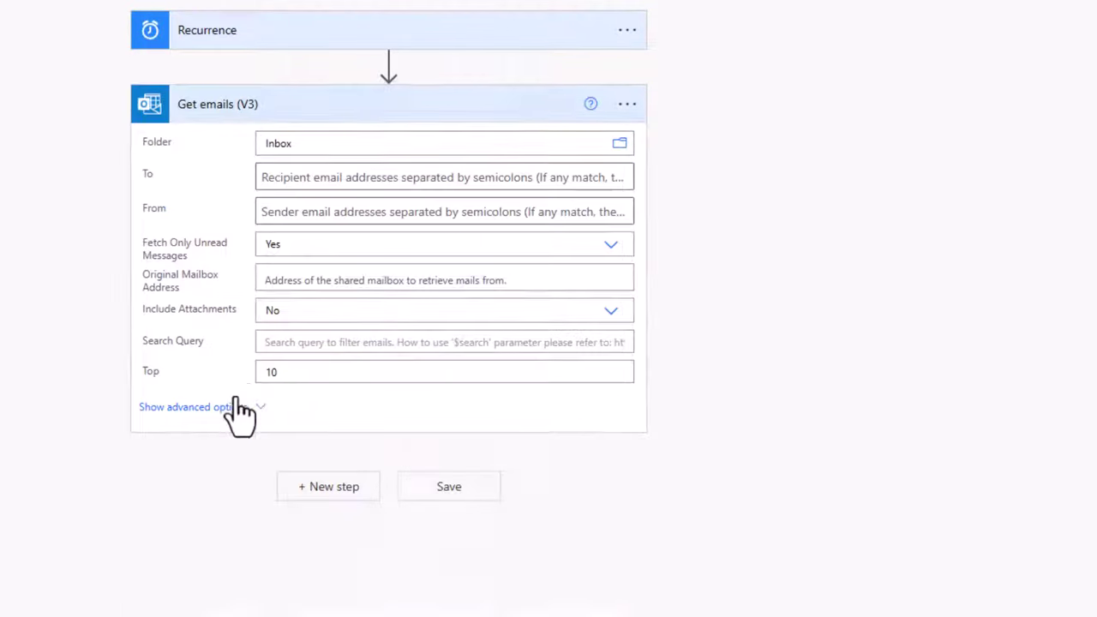
pyautogui.click(290, 281)
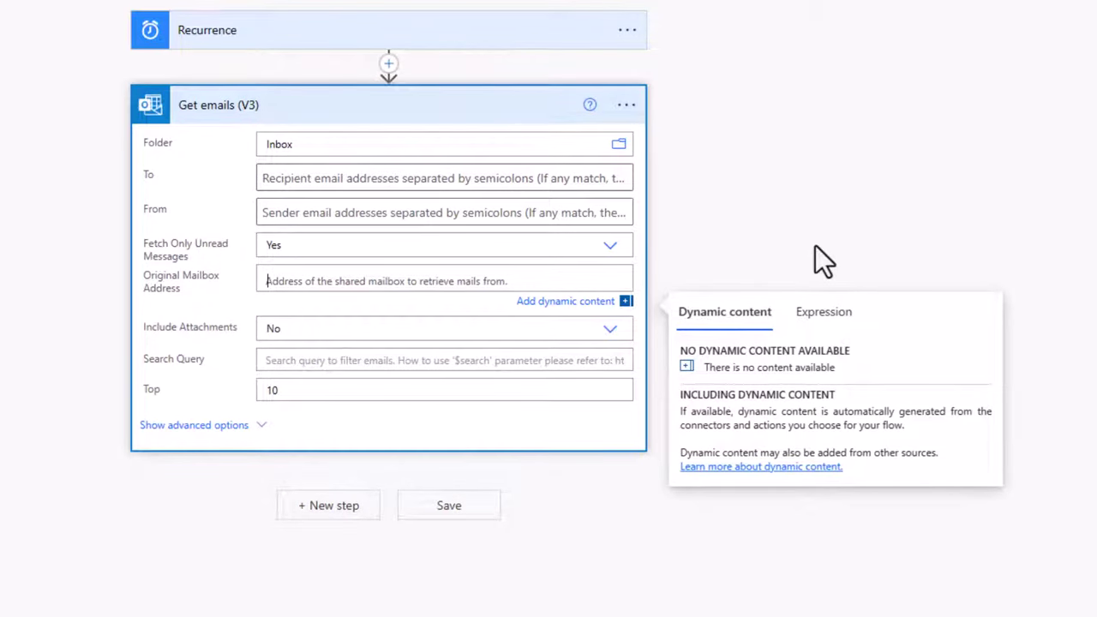
pyautogui.write('feedback')
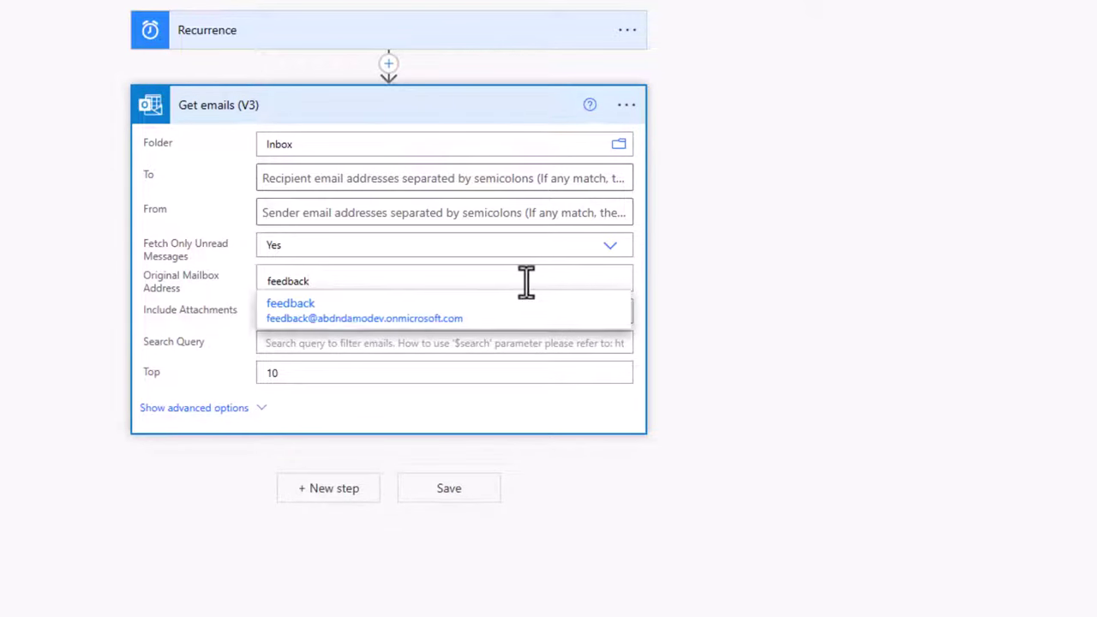
pyautogui.click(330, 318)
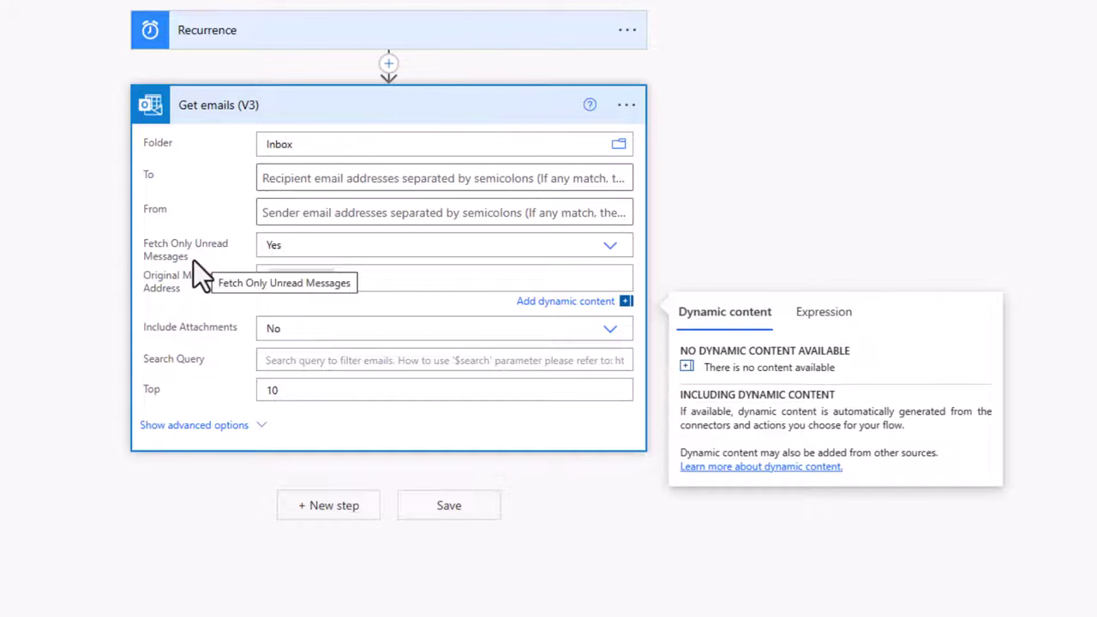
# - Keep Get emails (V3) fetching only unread messages and set Top to 25 emails
pyautogui.click(615, 254)
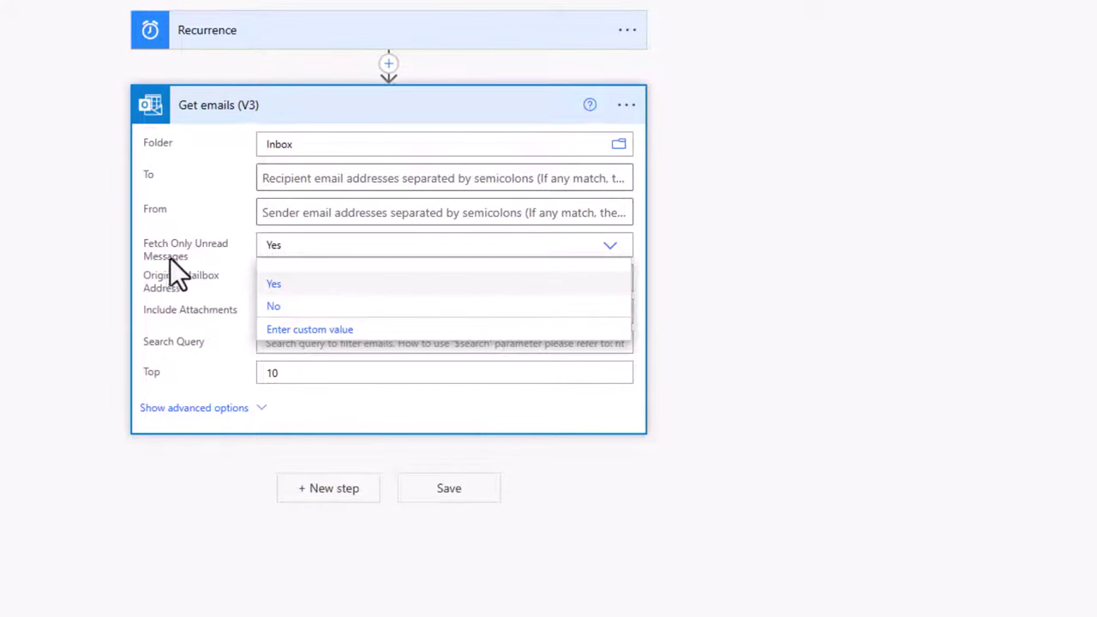
pyautogui.click(274, 284)
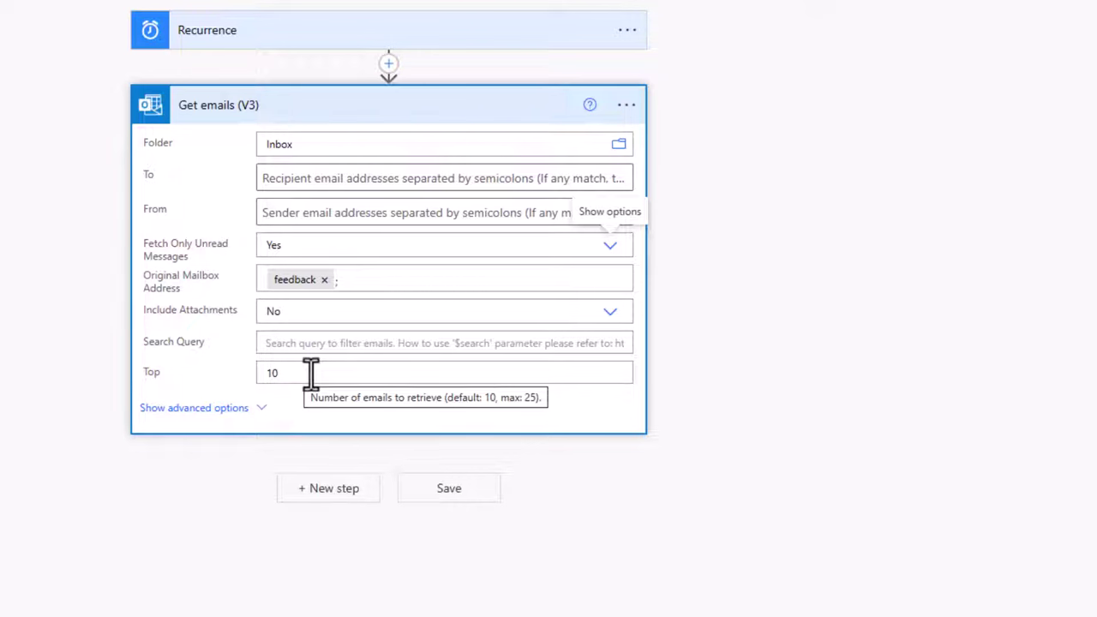
pyautogui.moveTo(310, 372); pyautogui.dragTo(161, 357)
pyautogui.write('25')
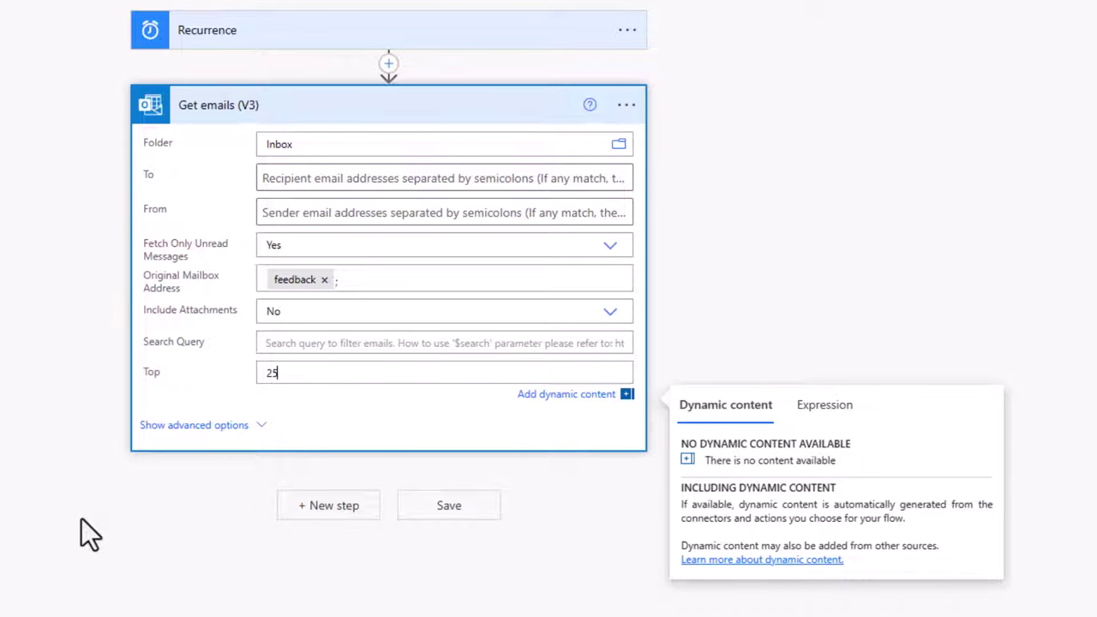
# - Add a Create HTML table action with the value list from Get emails (V3) as its From source
pyautogui.click(334, 506)
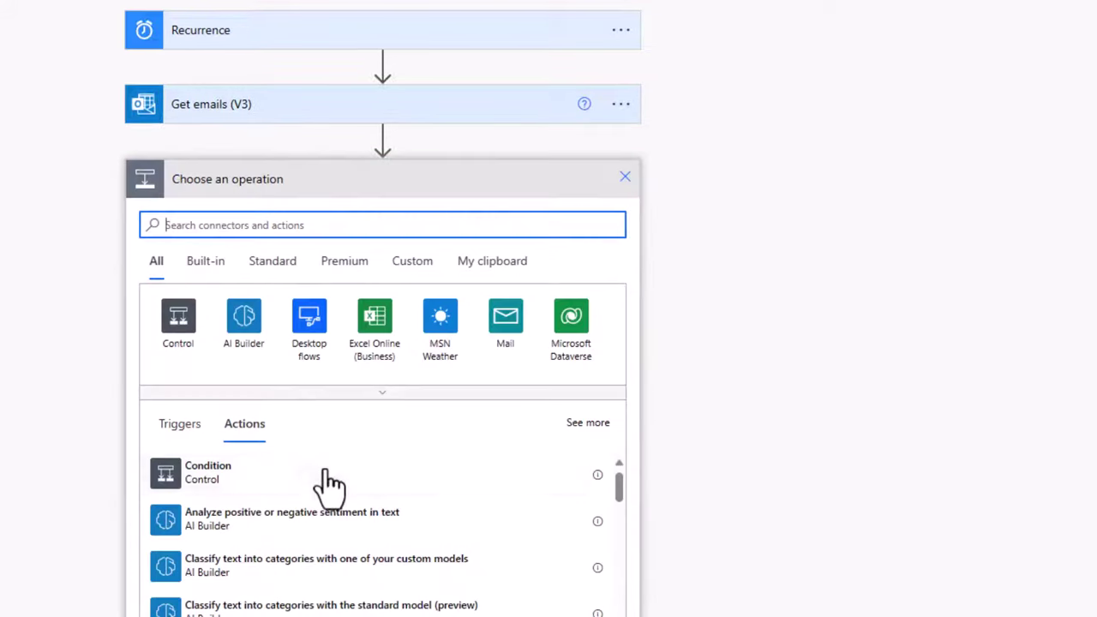
pyautogui.write('create htmls')
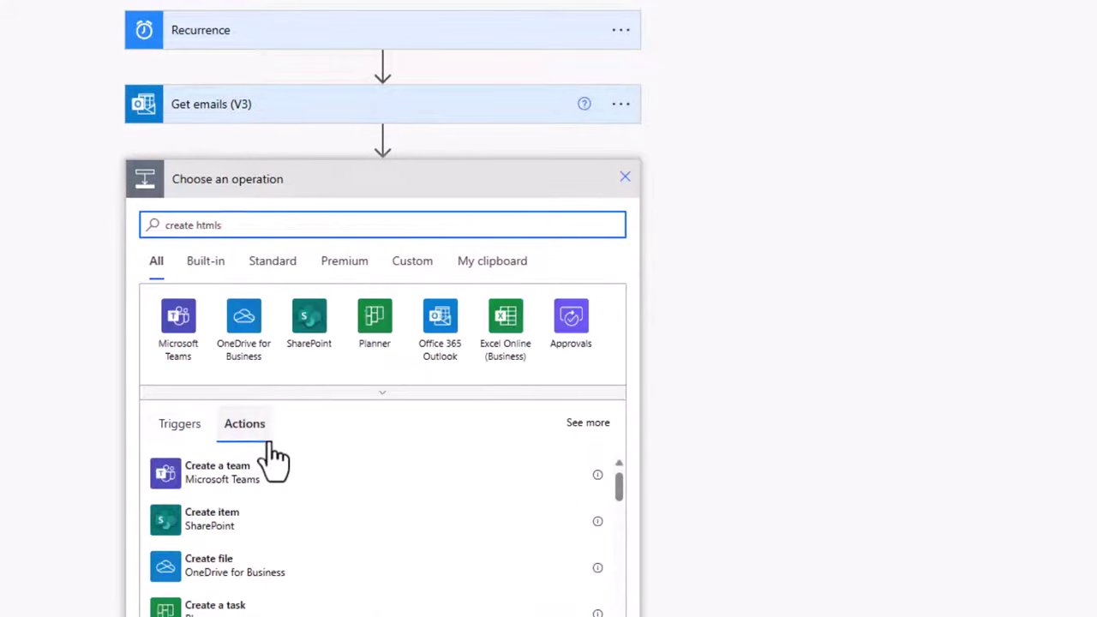
pyautogui.press('BackSpace')
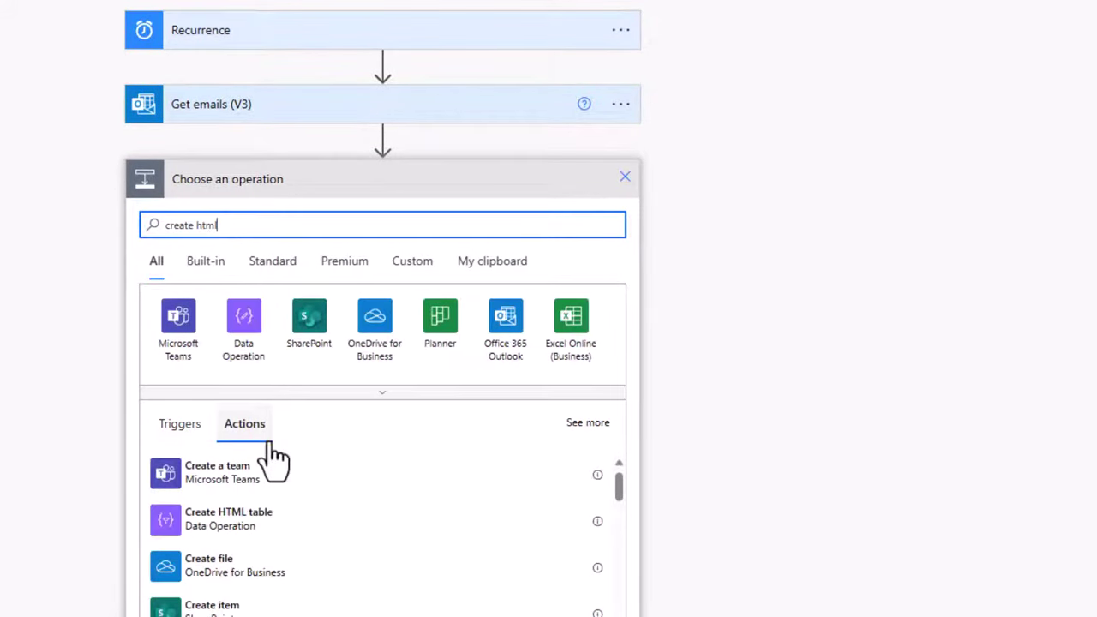
pyautogui.click(260, 525)
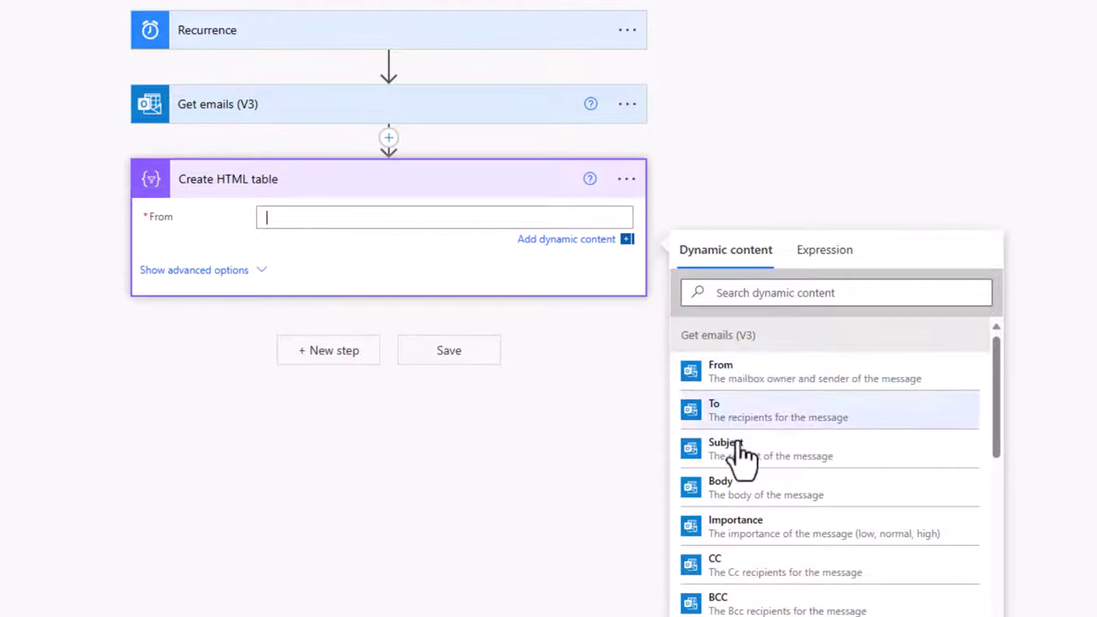
pyautogui.scroll(-3, 746, 482)
pyautogui.scroll(-6, 805, 565)
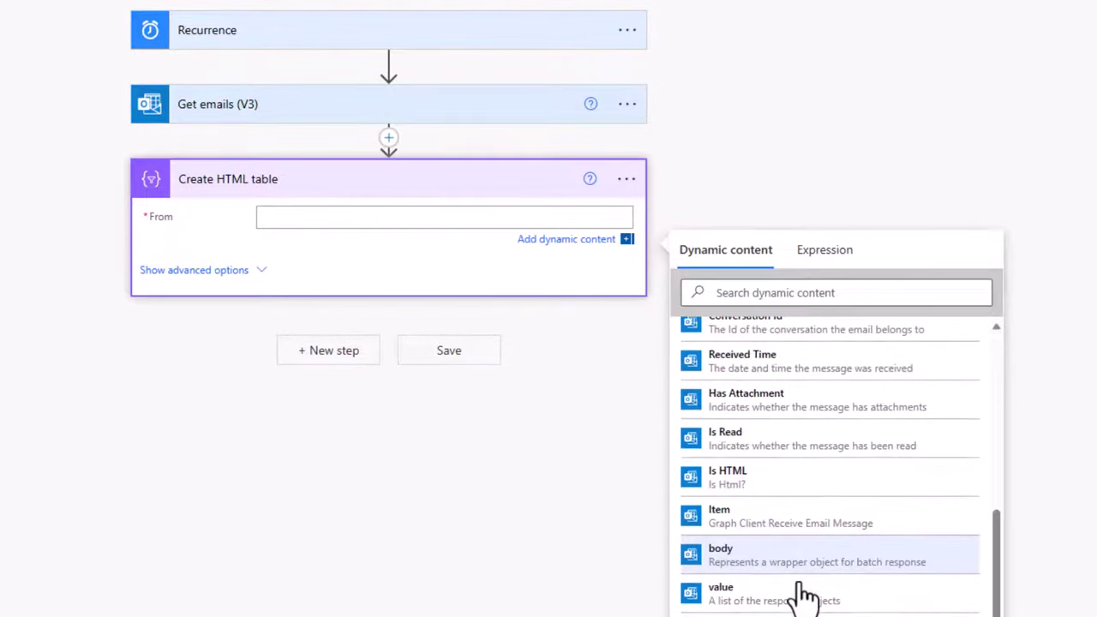
pyautogui.click(767, 605)
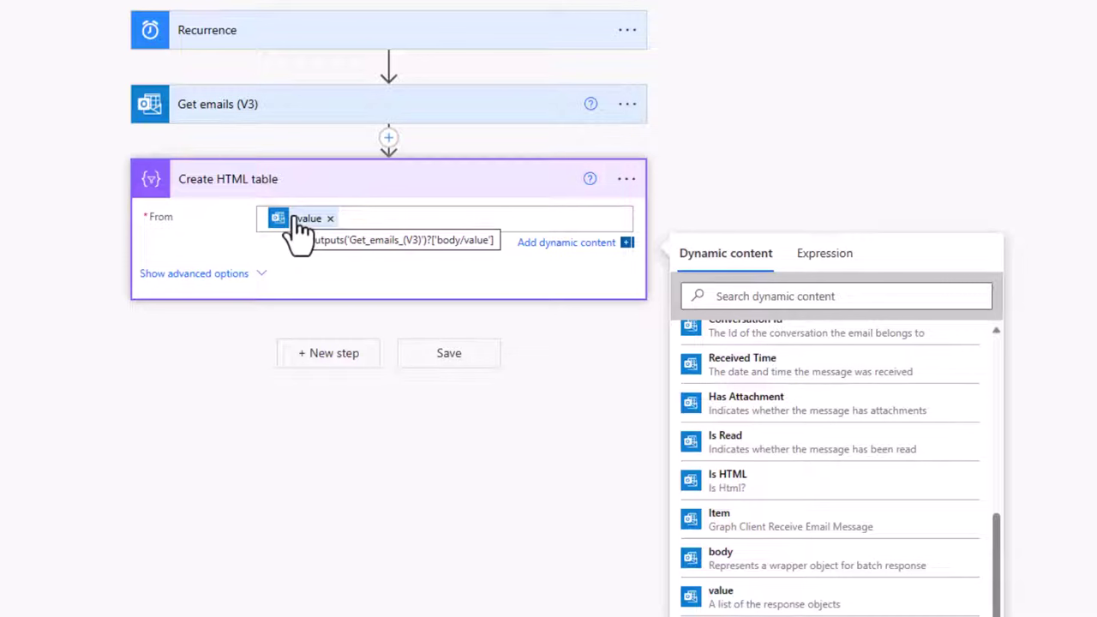
# - Set the HTML table's columns to Custom in its advanced options
pyautogui.click(198, 274)
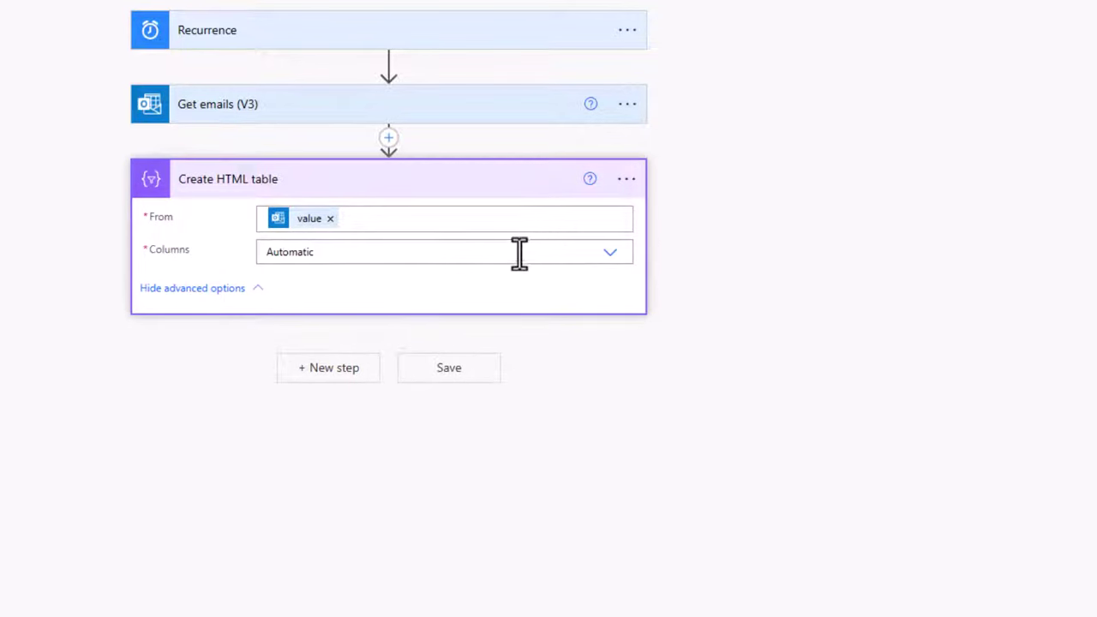
pyautogui.click(609, 257)
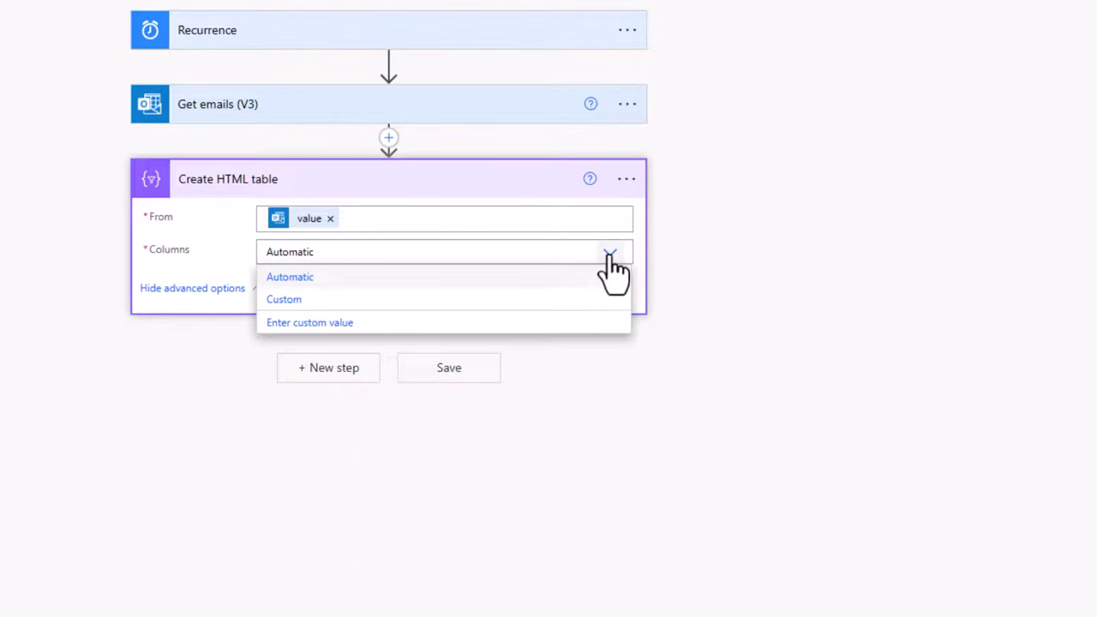
pyautogui.click(285, 301)
# - Enter the HTML table column headers From, Subject, Importance and ReceivedDate
pyautogui.click(228, 295)
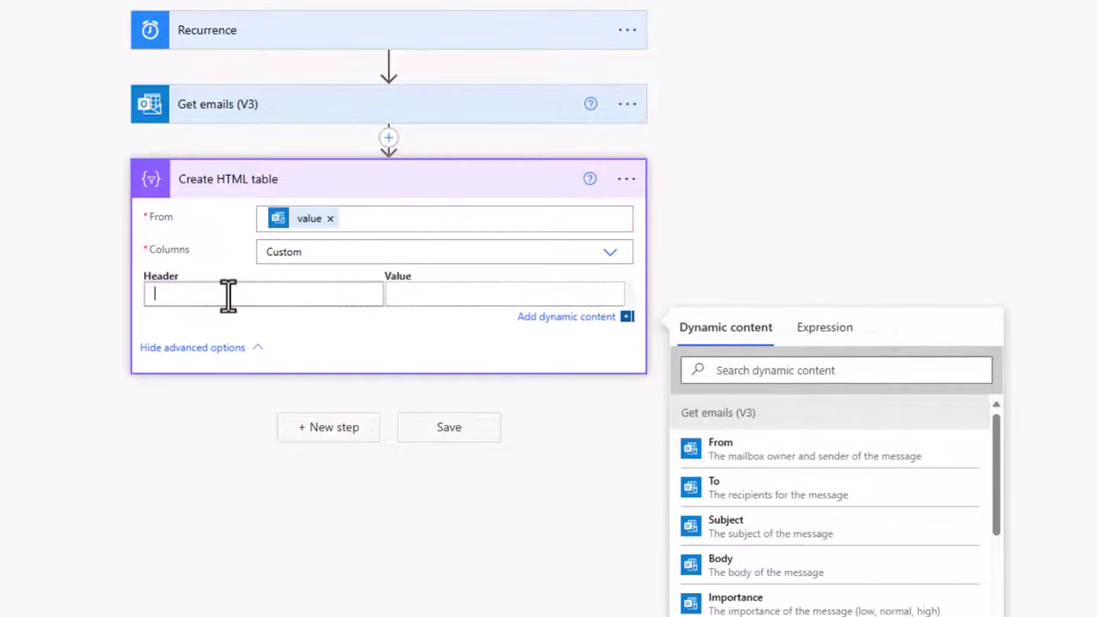
pyautogui.write('From')
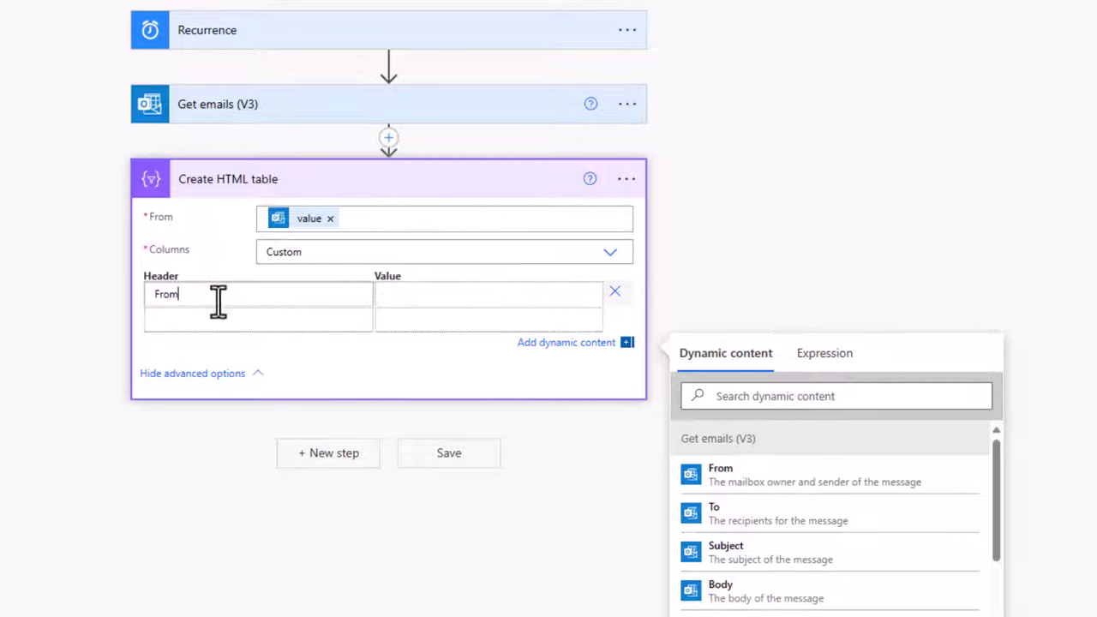
pyautogui.click(179, 319)
pyautogui.write('Subject')
pyautogui.click(257, 345)
pyautogui.write('Im')
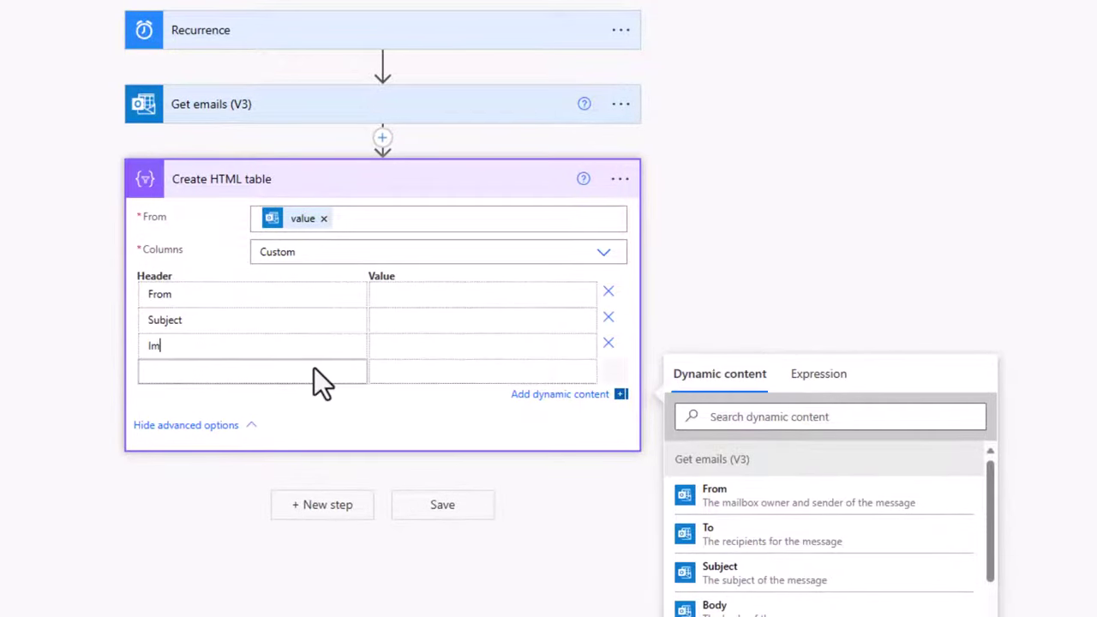
pyautogui.write('portance')
pyautogui.click(311, 372)
pyautogui.write('Rece')
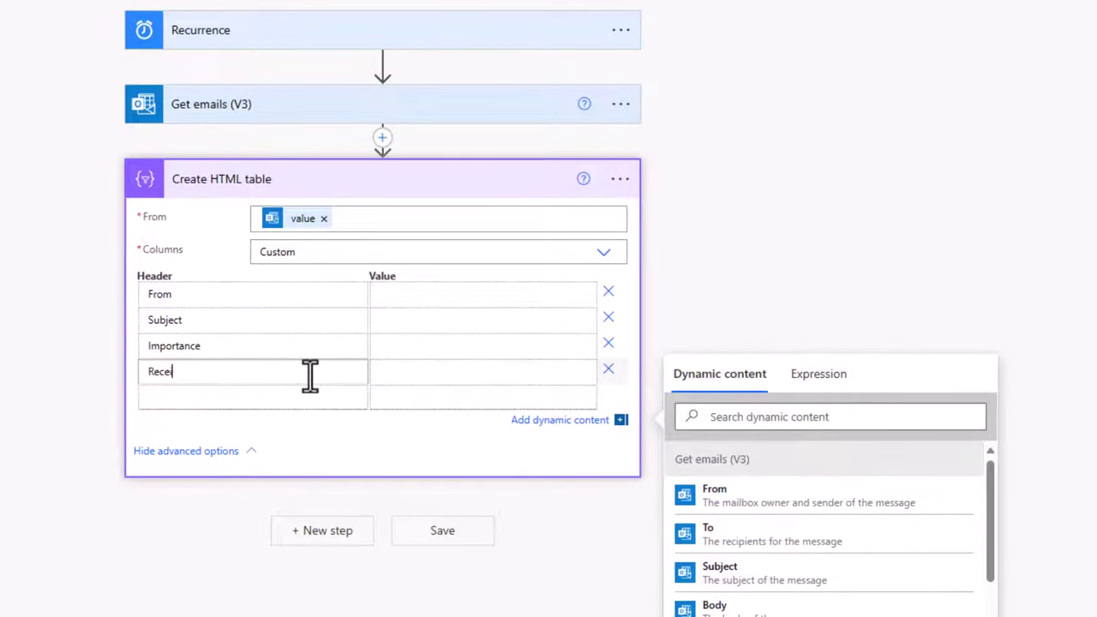
pyautogui.write('ivedDate')
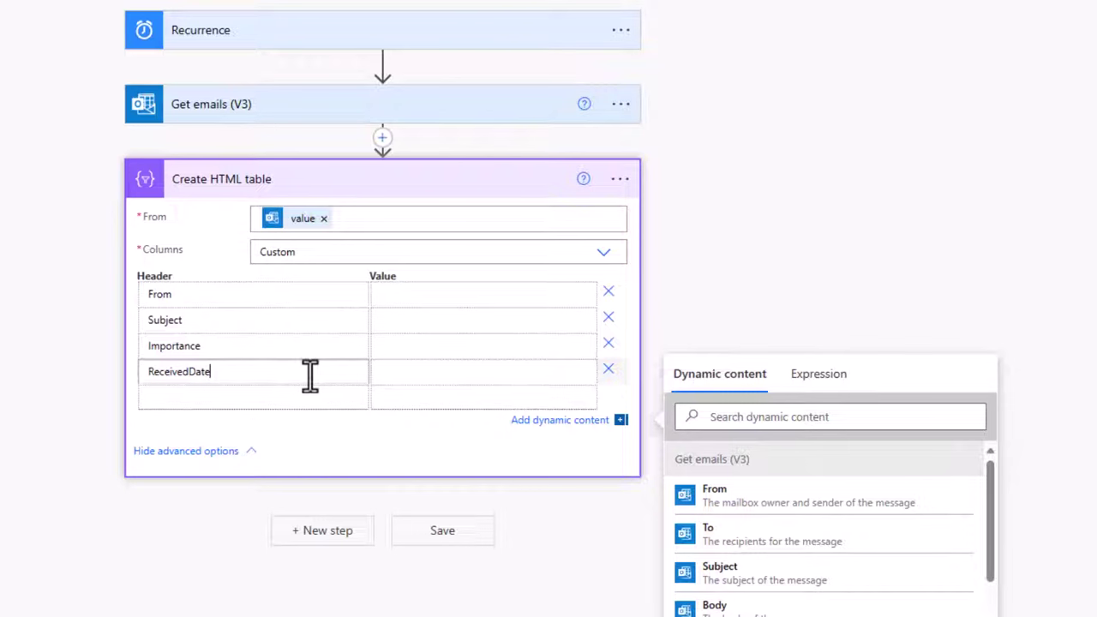
# - Fill the From, Subject and Importance columns' values with the matching From, Subject and Importance fields from Get emails (V3)
pyautogui.click(437, 294)
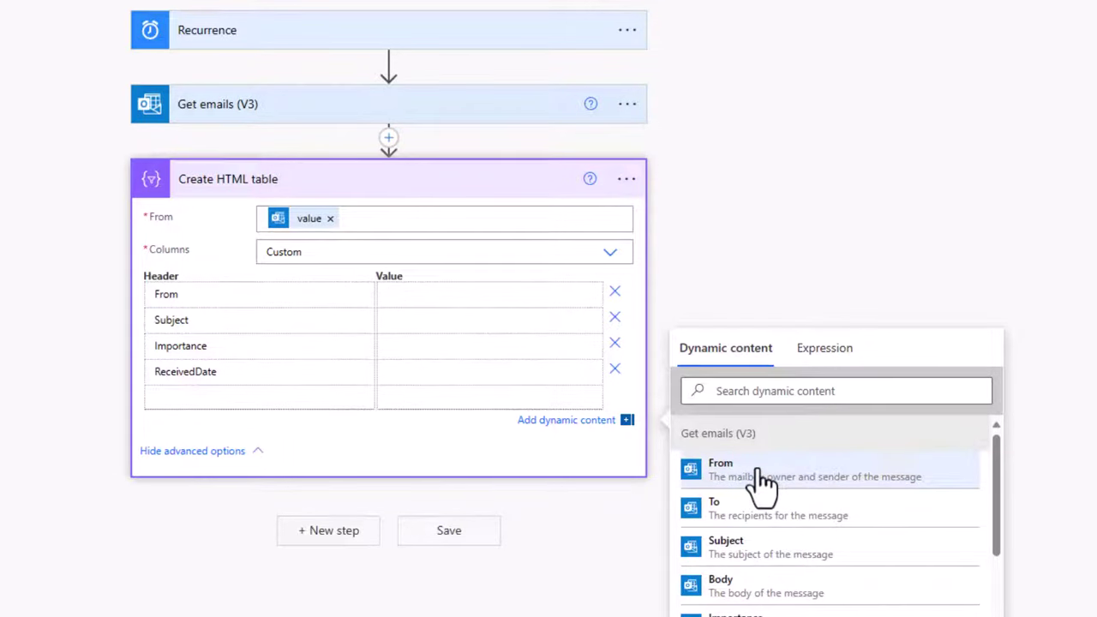
pyautogui.click(762, 483)
pyautogui.click(467, 326)
pyautogui.click(735, 549)
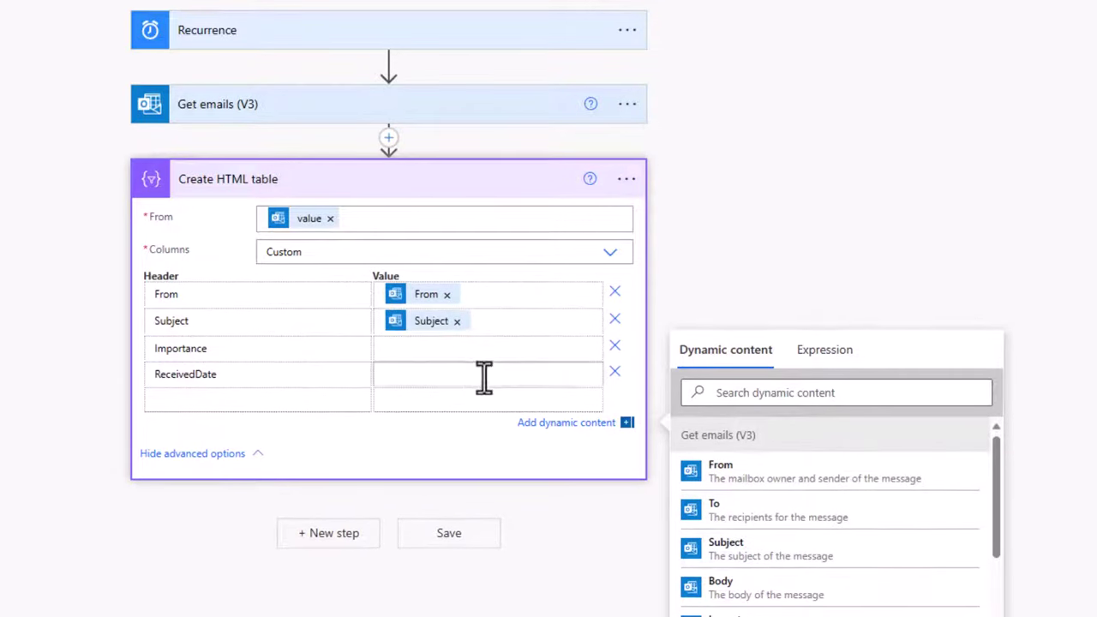
pyautogui.click(468, 348)
pyautogui.click(728, 612)
# - Try the Received Time field as the ReceivedDate column's value, view its underlying expression and remove it
pyautogui.click(464, 384)
pyautogui.click(751, 392)
pyautogui.write('date')
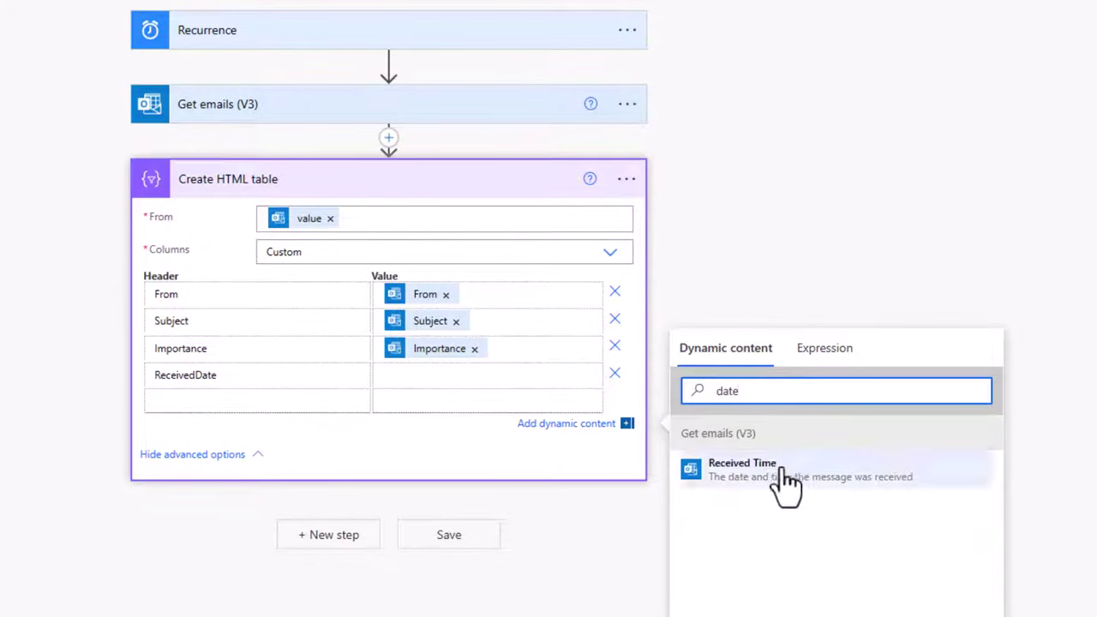
pyautogui.click(781, 476)
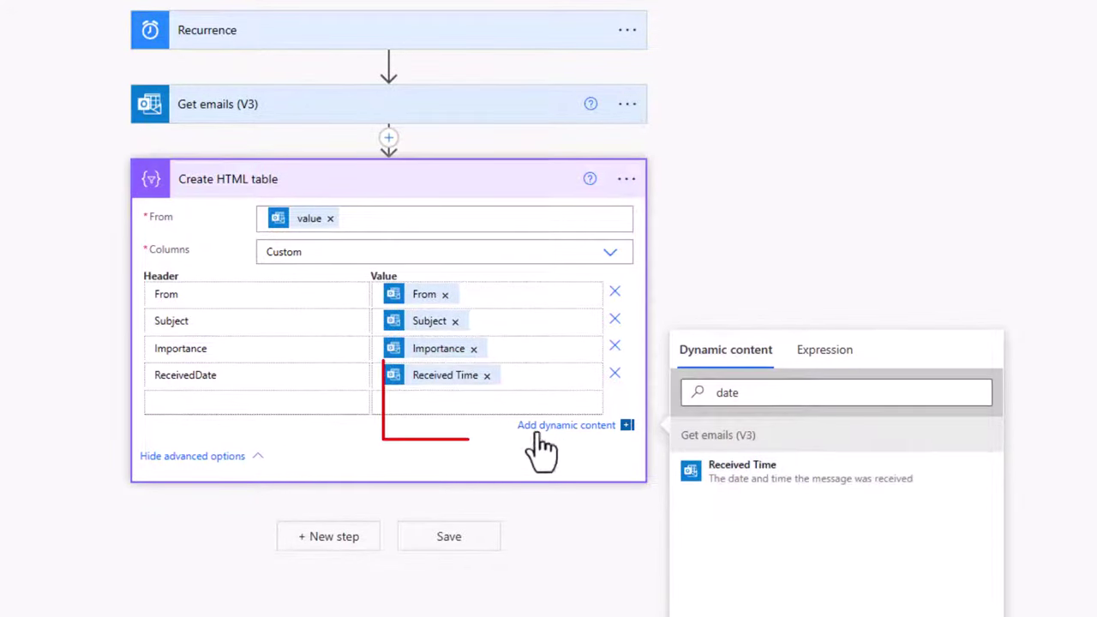
pyautogui.moveTo(445, 396)
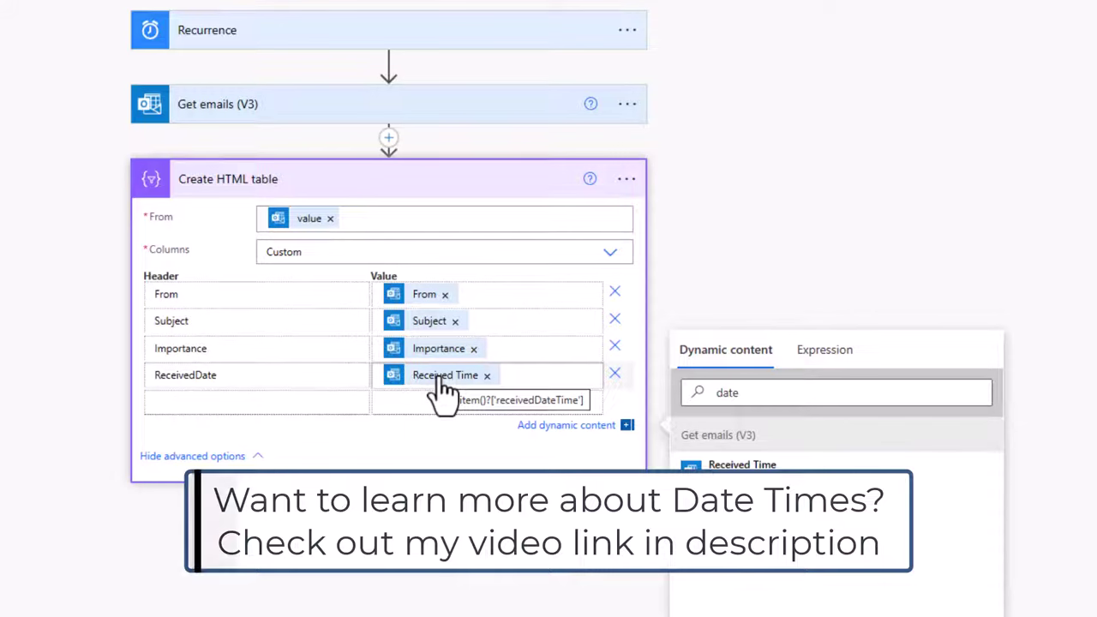
pyautogui.click(486, 375)
# - Start a formatDateTime expression for the ReceivedDate value with item()?['receiveddatetime'] as its timestamp
pyautogui.click(827, 351)
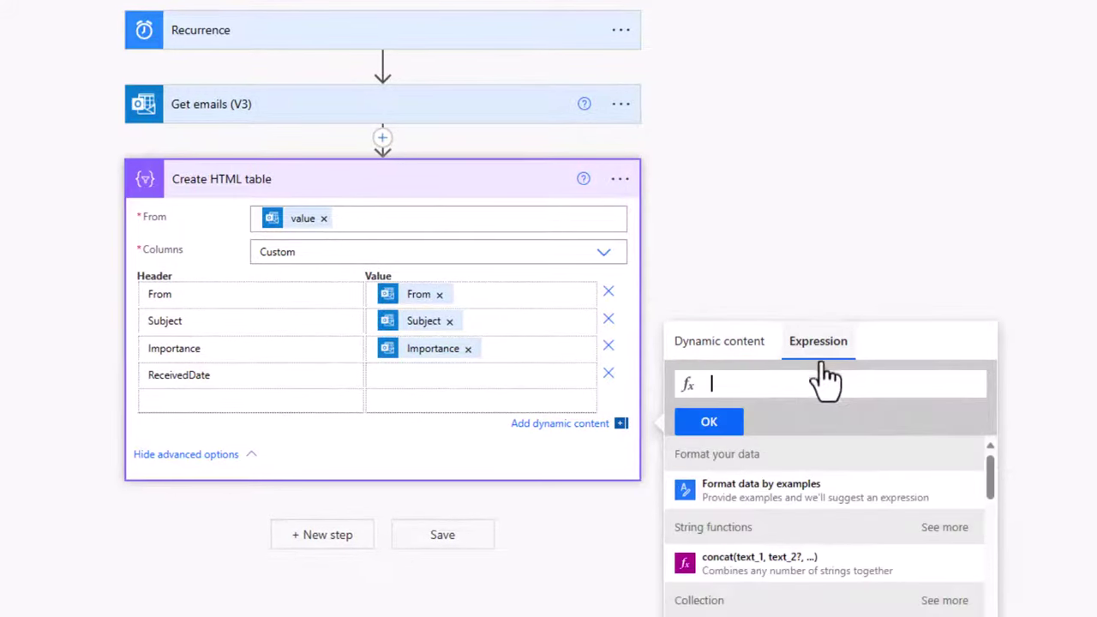
pyautogui.write('formatDateTime')
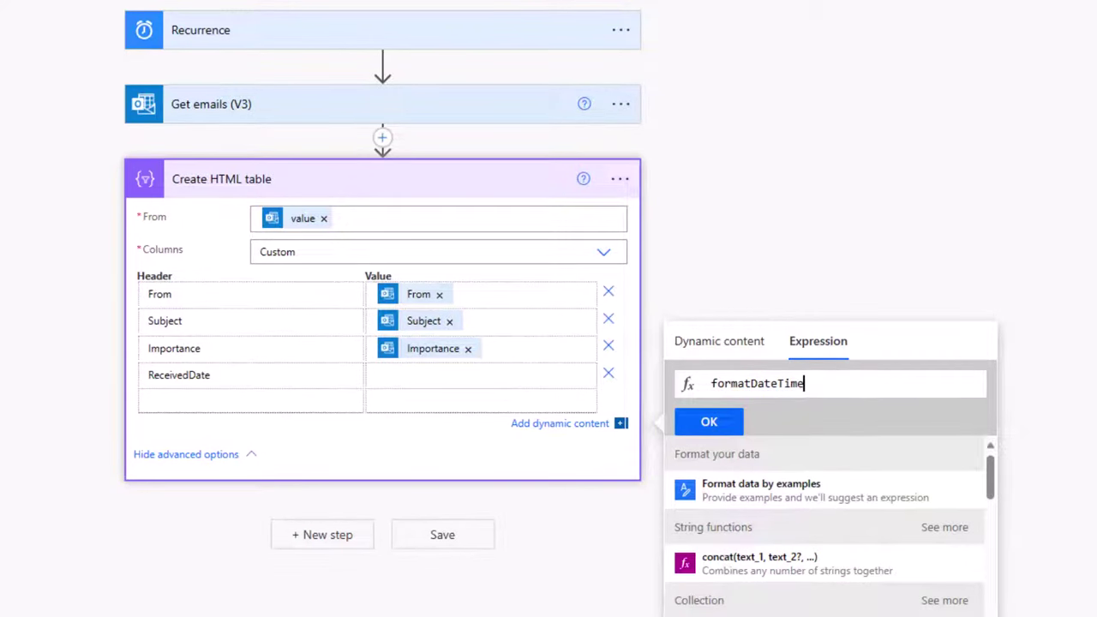
pyautogui.write('(')
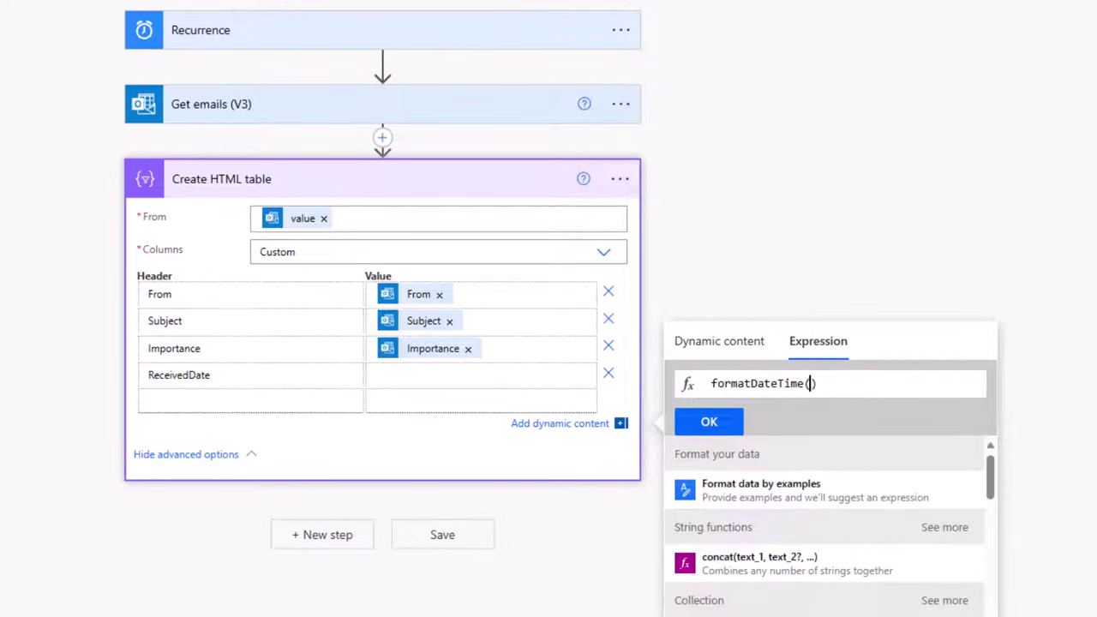
pyautogui.click(724, 347)
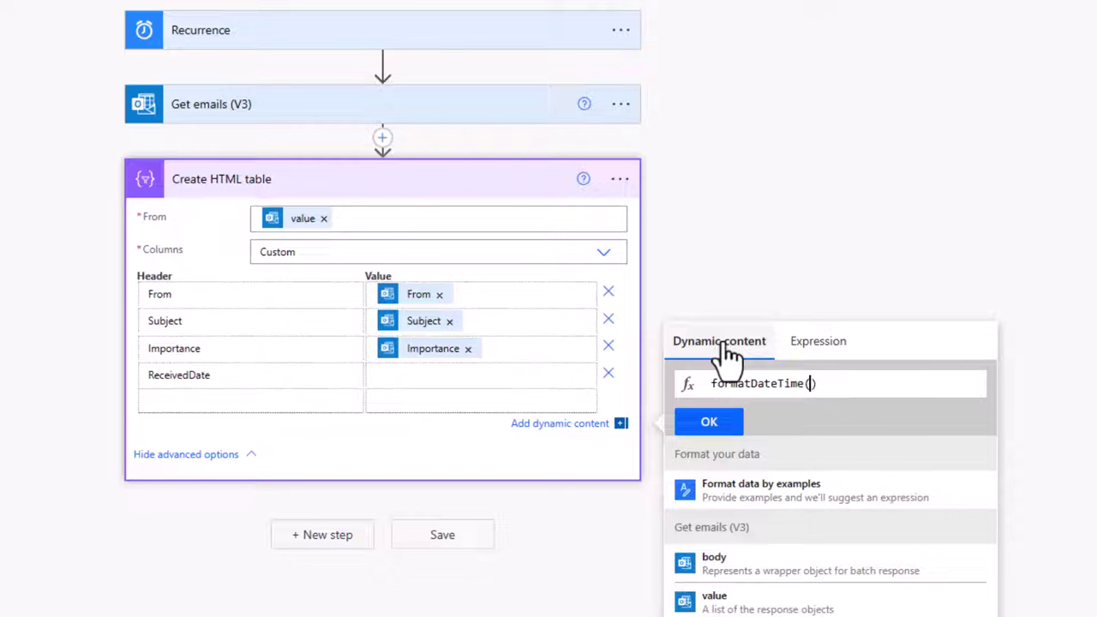
pyautogui.write("item()?['")
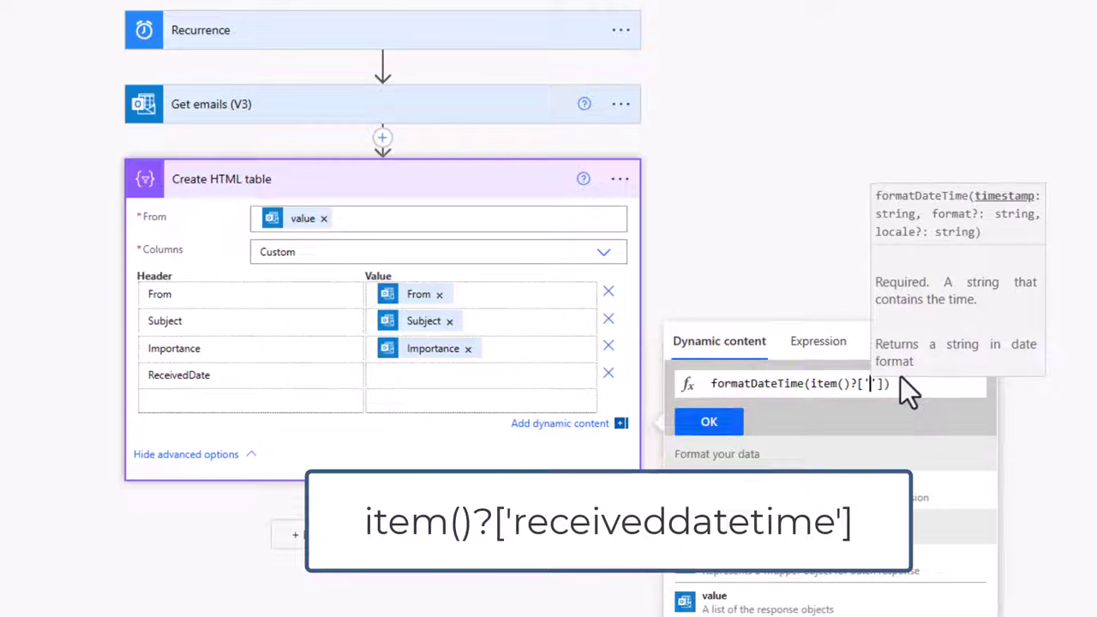
pyautogui.write('received')
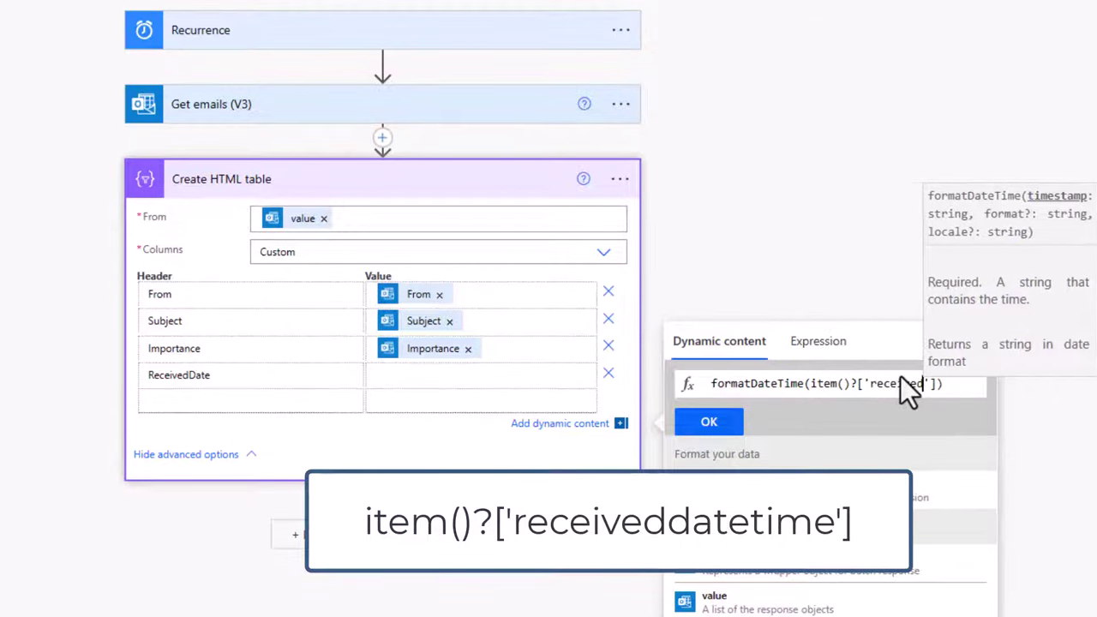
pyautogui.write('datet')
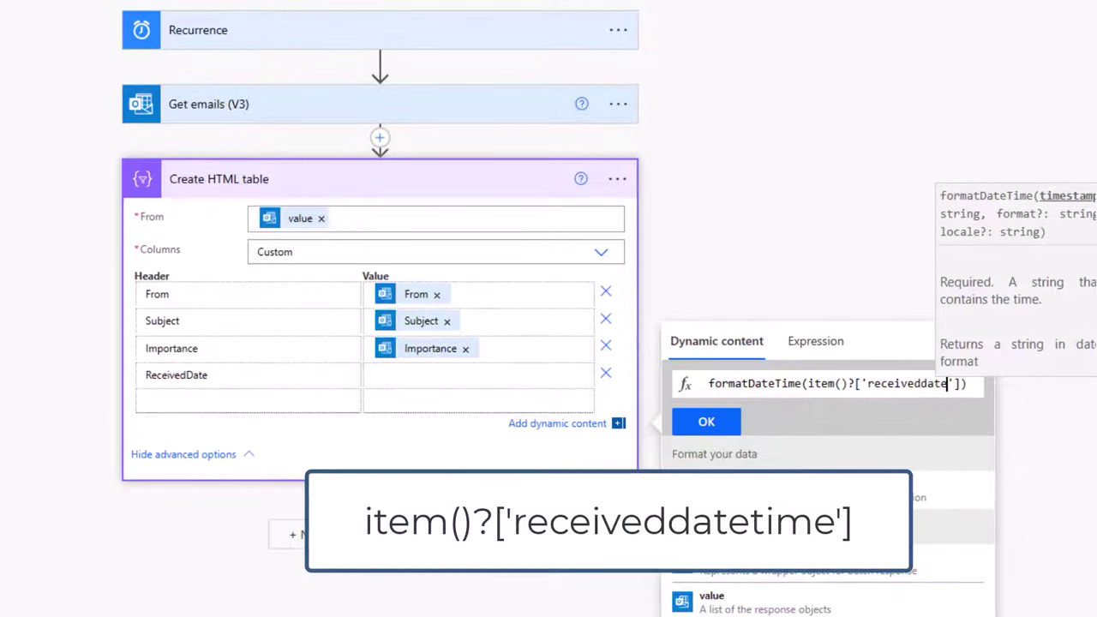
pyautogui.write("ime'],")
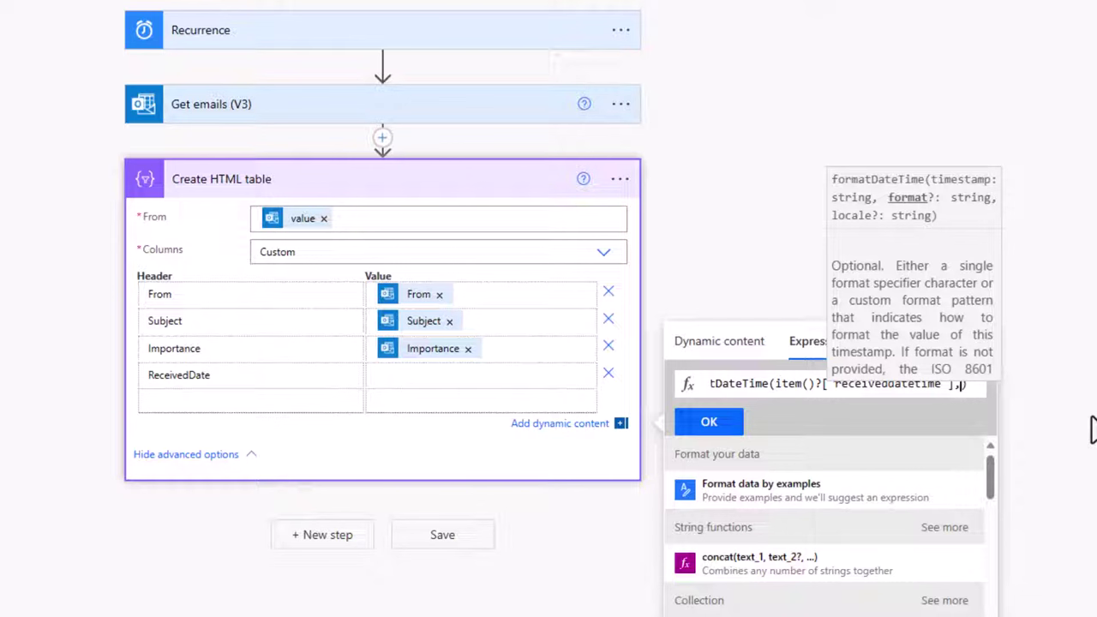
# - Complete the formatDateTime expression with the format 'dd MMMM yyyy hh:mm' and insert it as the ReceivedDate value
pyautogui.write("'")
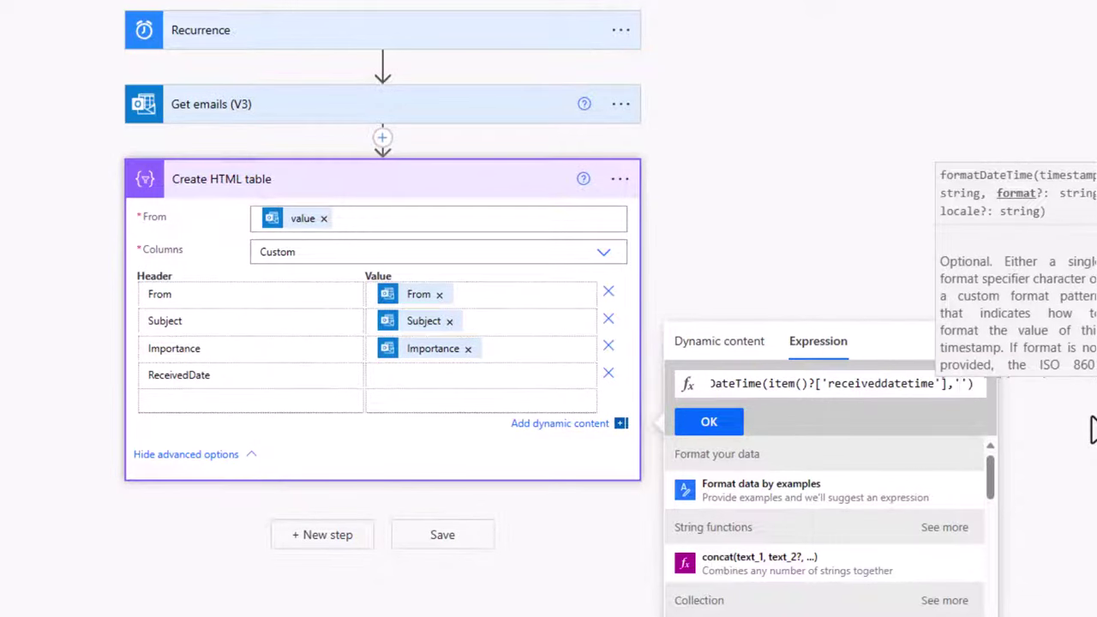
pyautogui.write('dd')
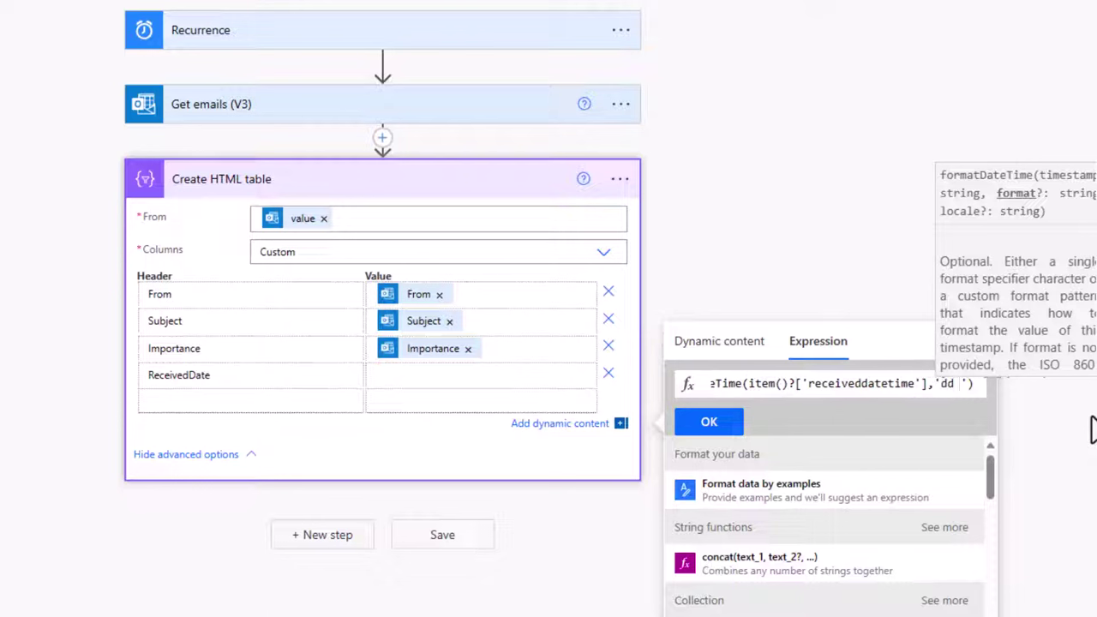
pyautogui.write(' MM')
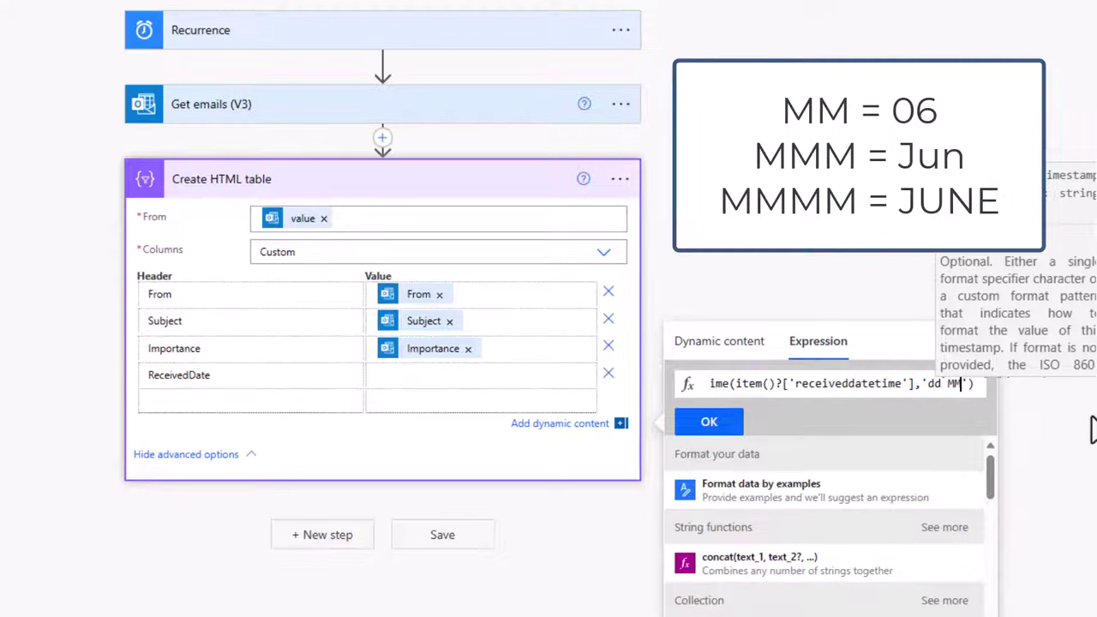
pyautogui.write('M')
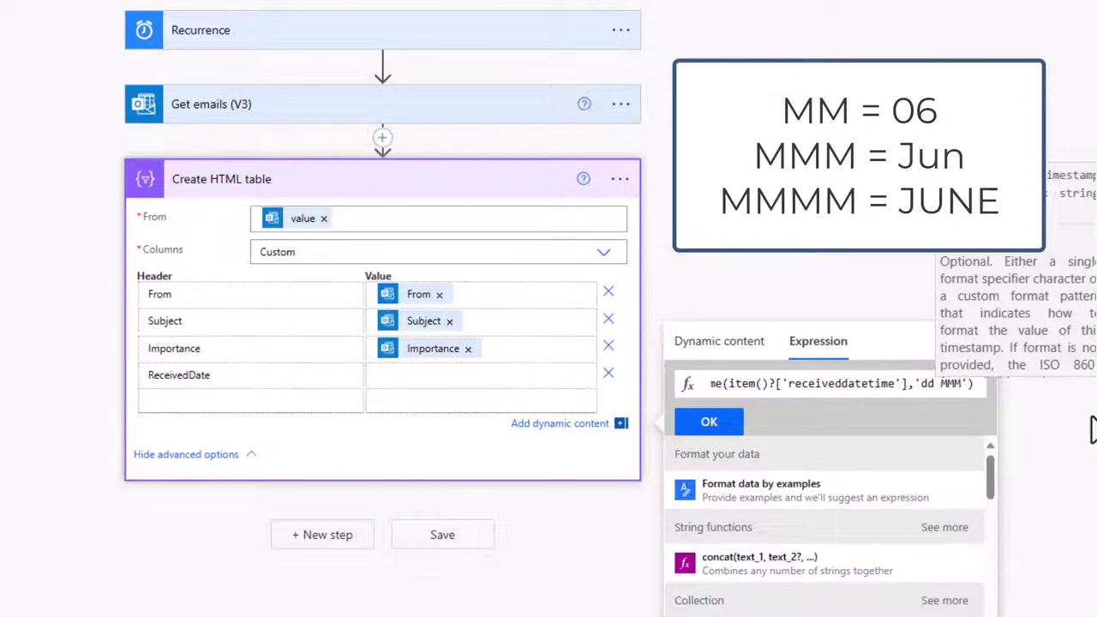
pyautogui.write('M')
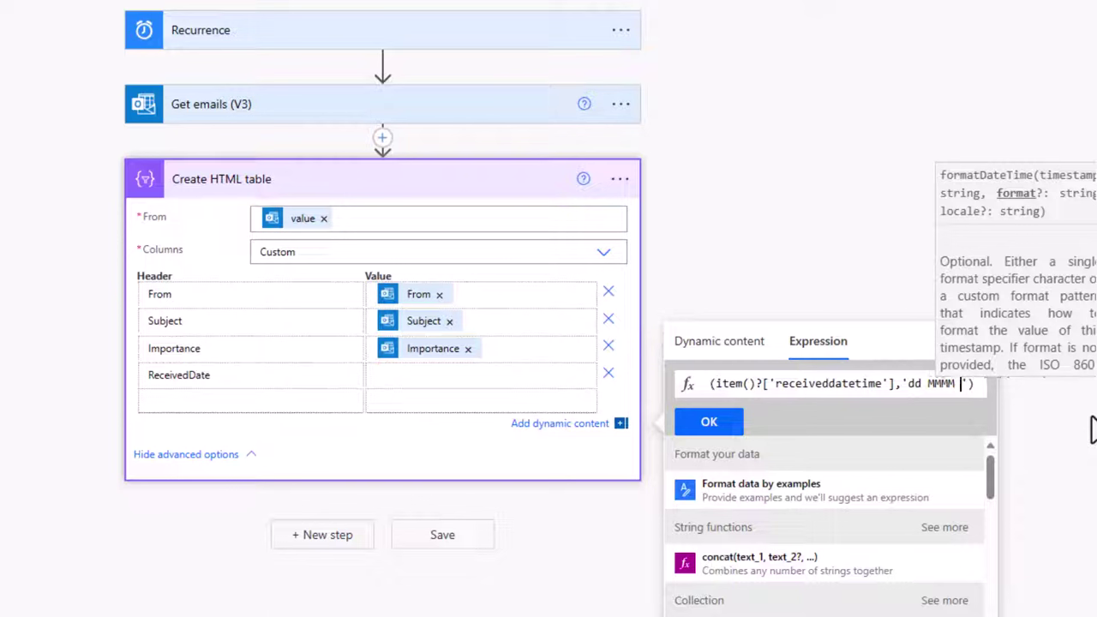
pyautogui.write(' yyyy')
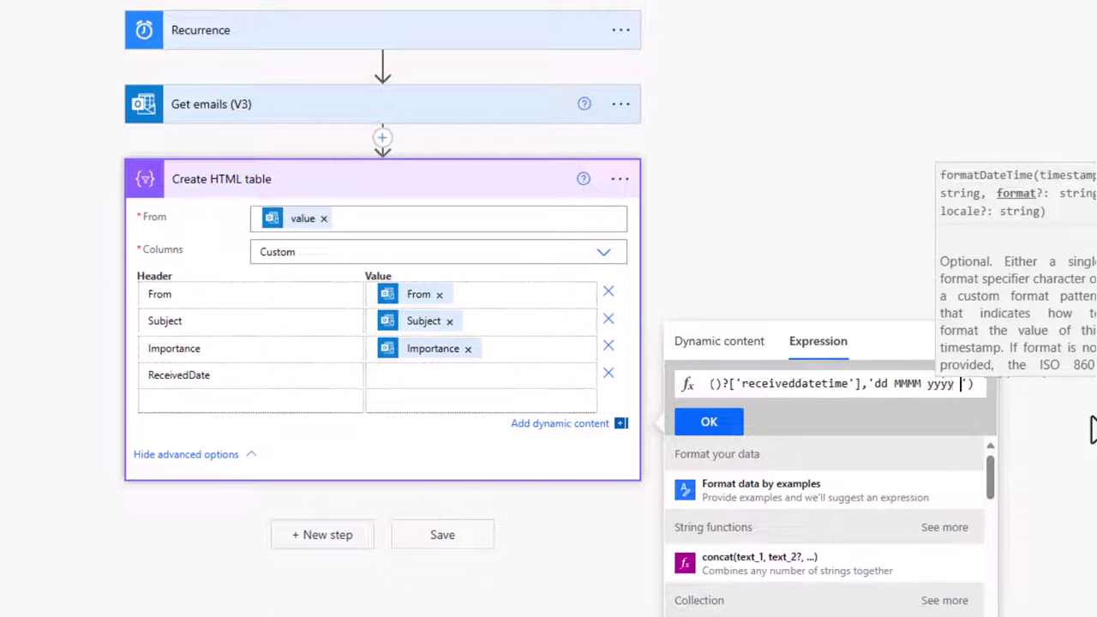
pyautogui.write(' hh:mm')
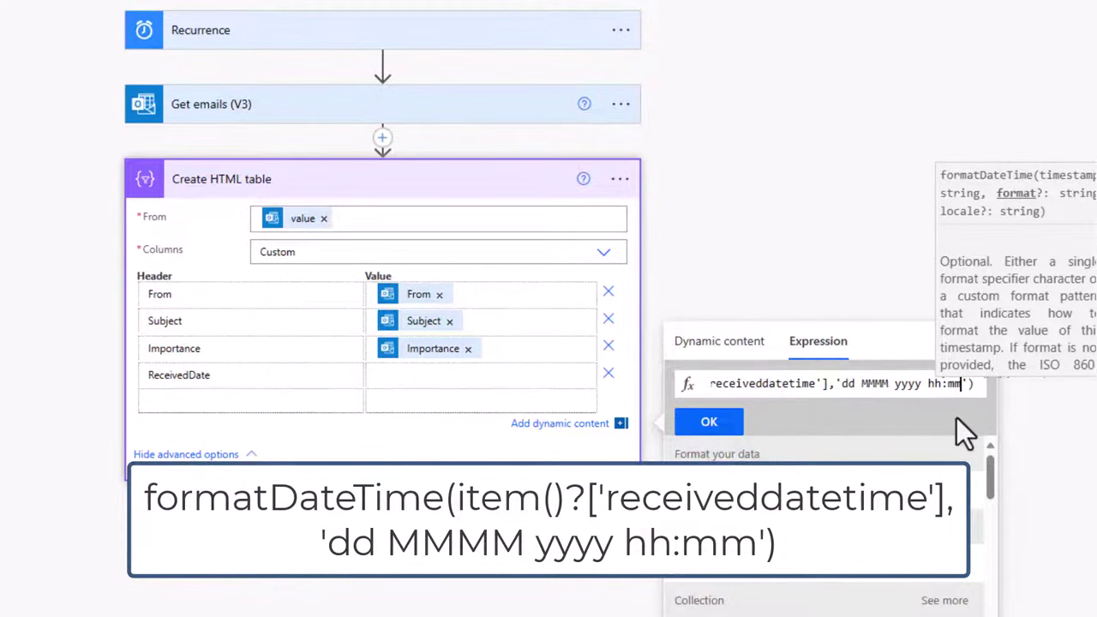
pyautogui.click(725, 421)
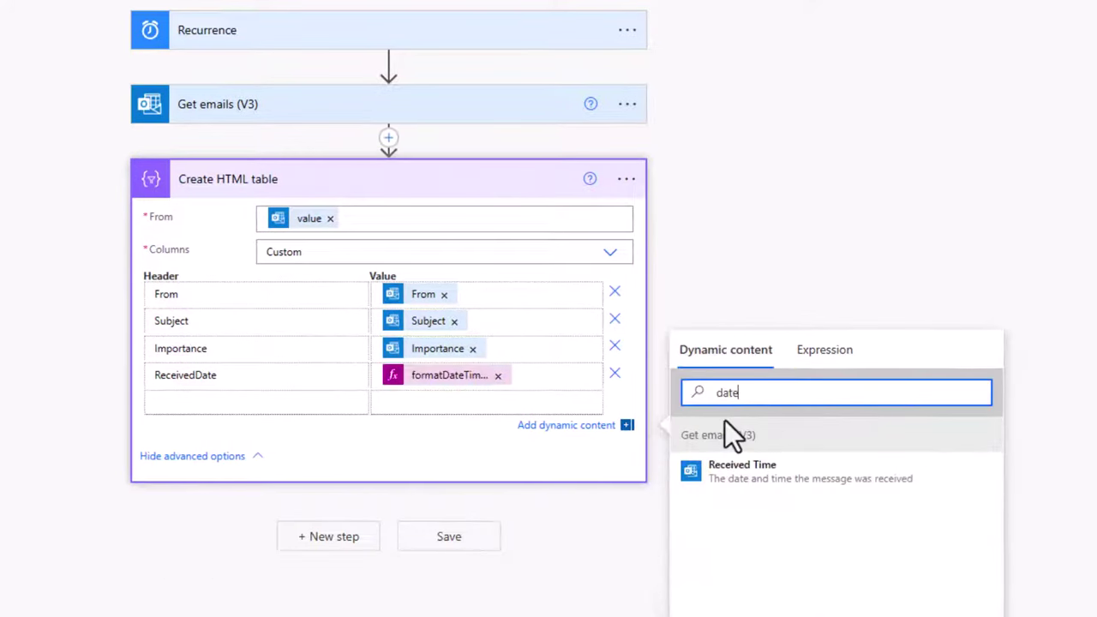
# - Add a Send an email (V2) action after Create HTML table and choose the suggested recipient's account as its To address
pyautogui.click(335, 530)
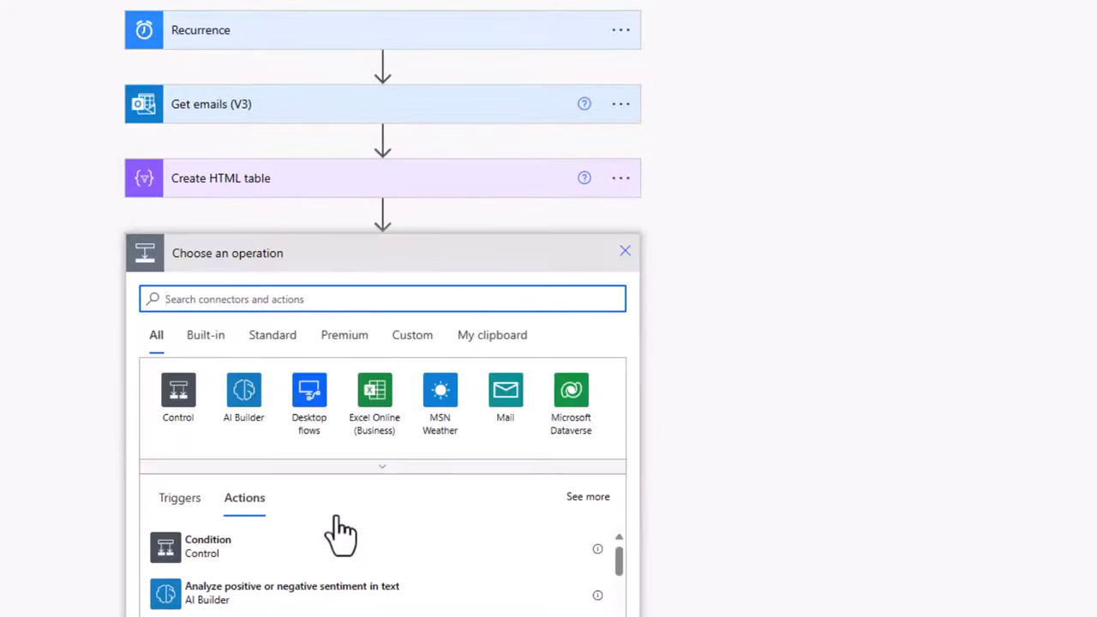
pyautogui.write('send email')
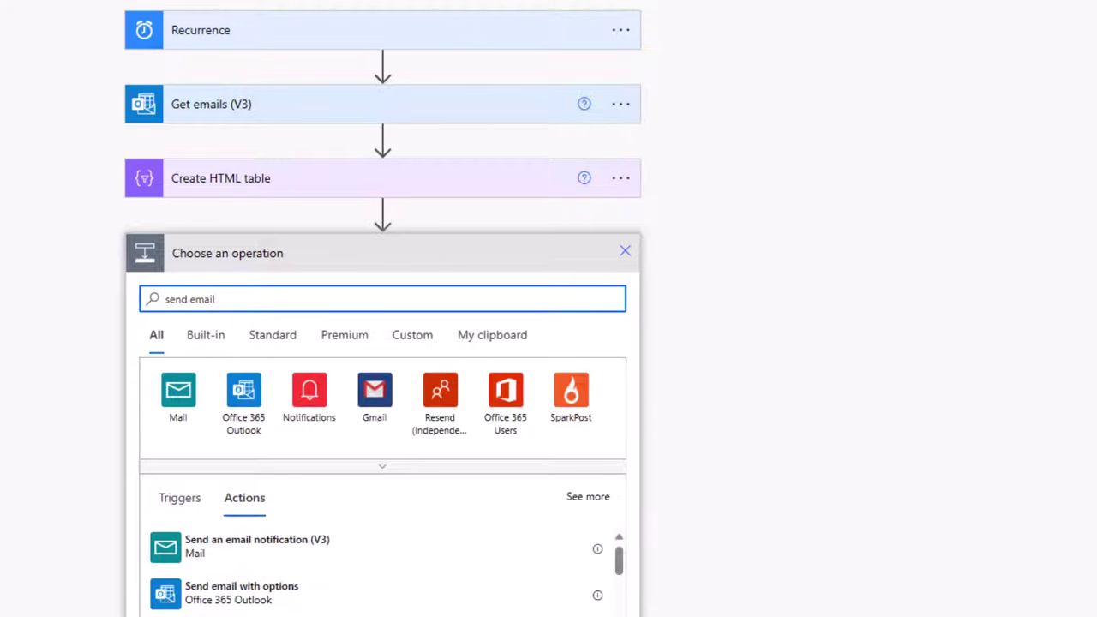
pyautogui.click(286, 565)
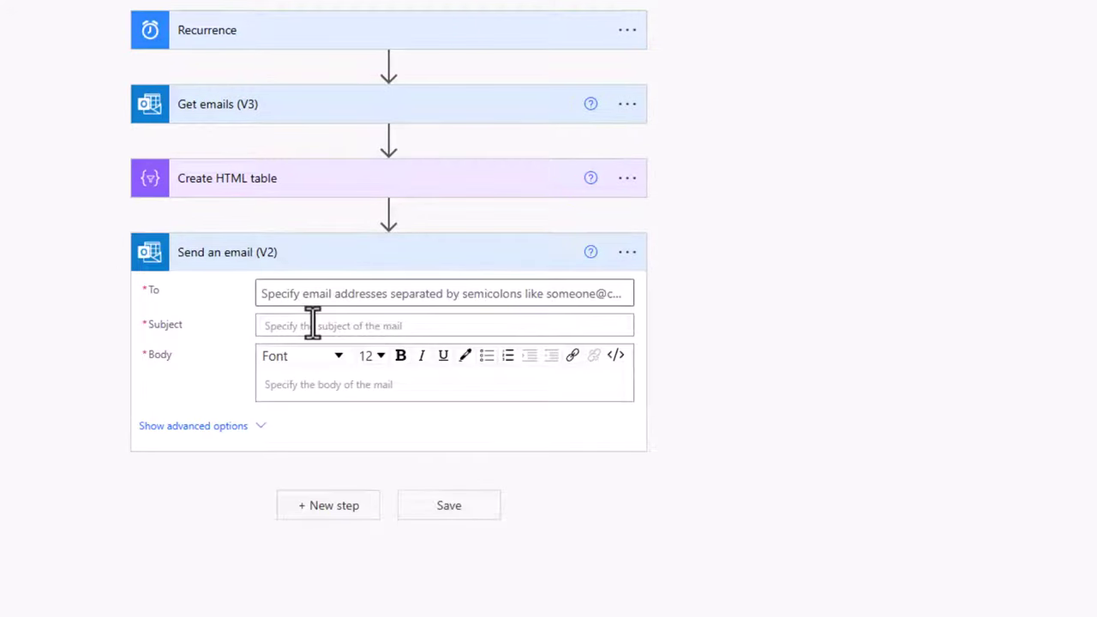
pyautogui.click(315, 294)
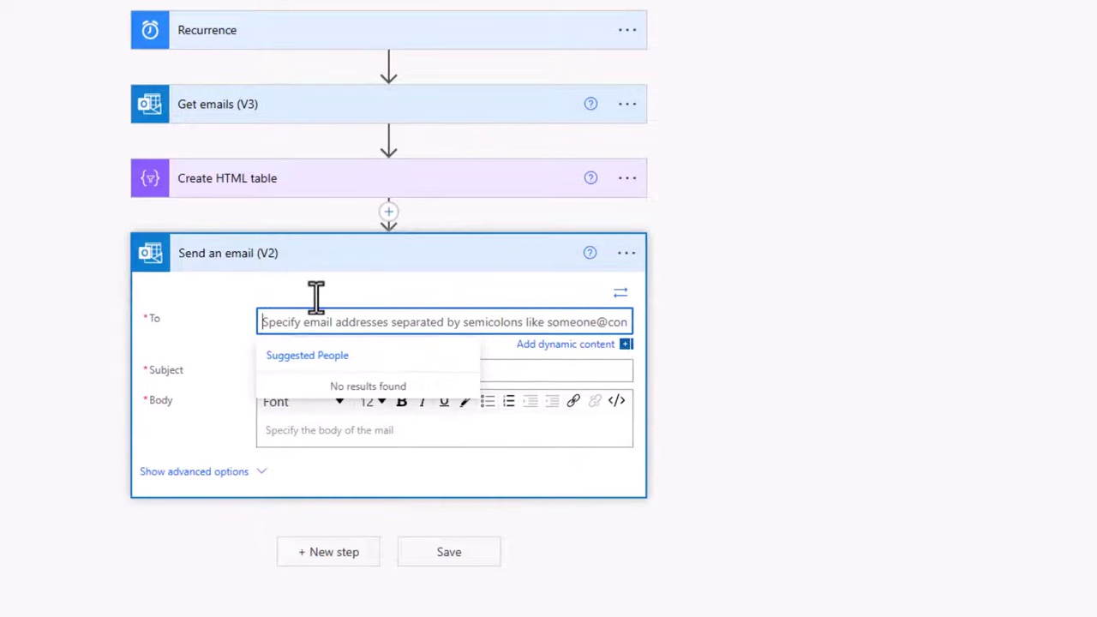
pyautogui.write('damien')
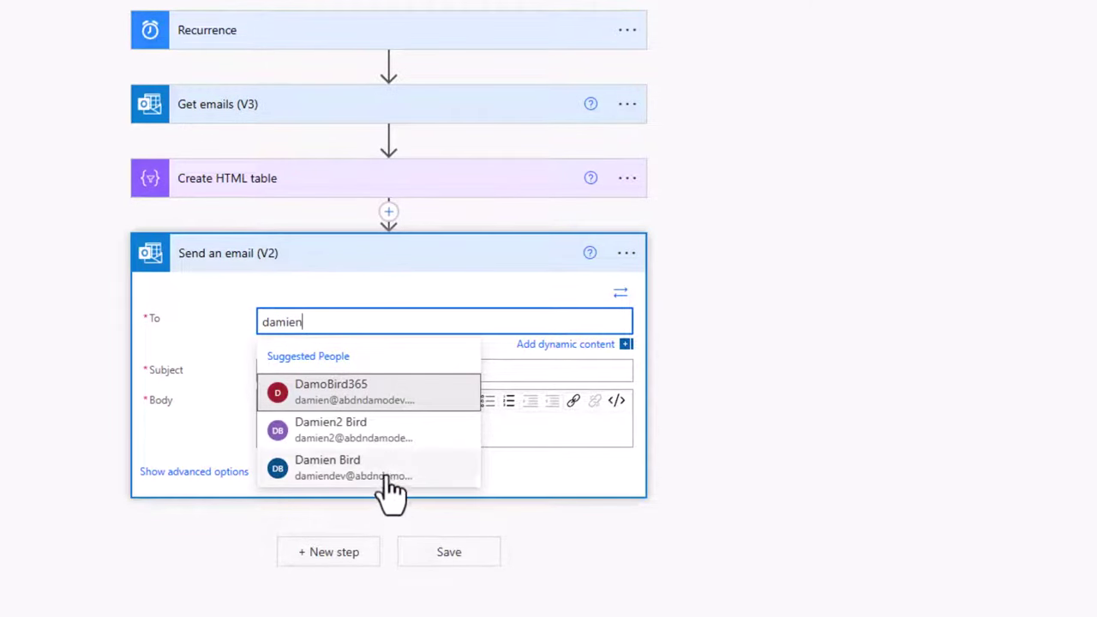
pyautogui.click(368, 399)
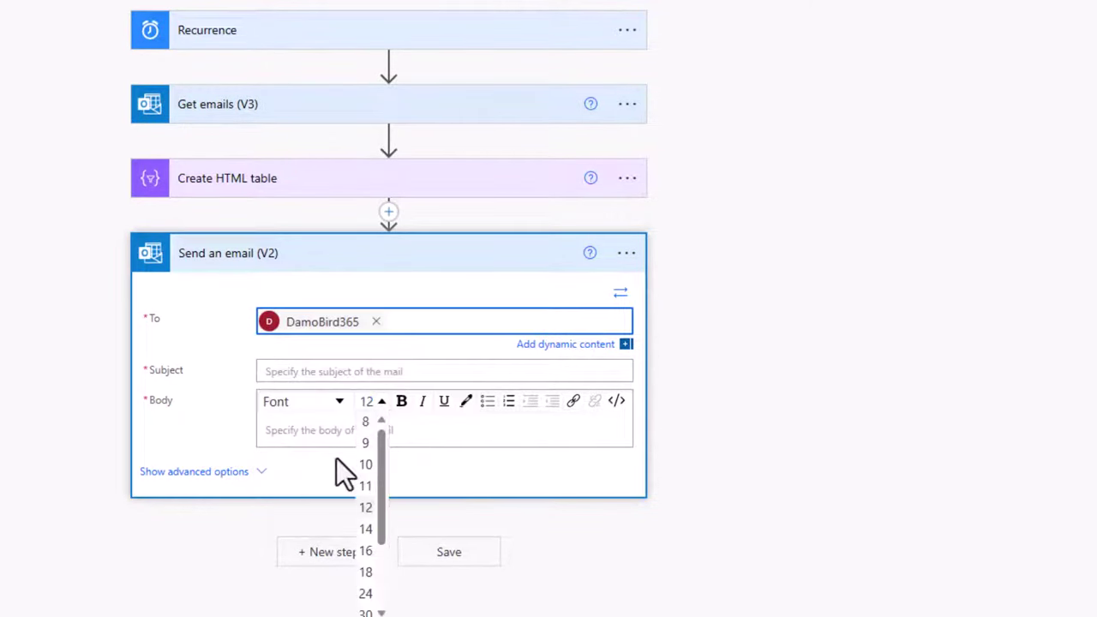
# - Set the email subject to "Weekly Alert -", a length() expression of the Get emails (V3) value list, and "Emails"
pyautogui.click(325, 372)
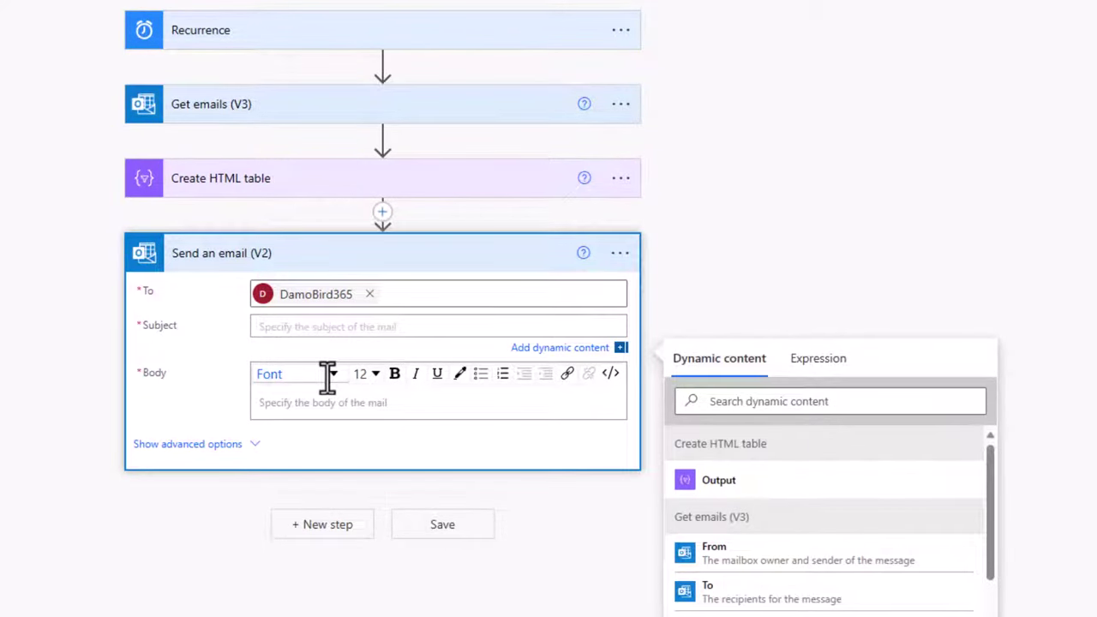
pyautogui.write('Weekly Alert -')
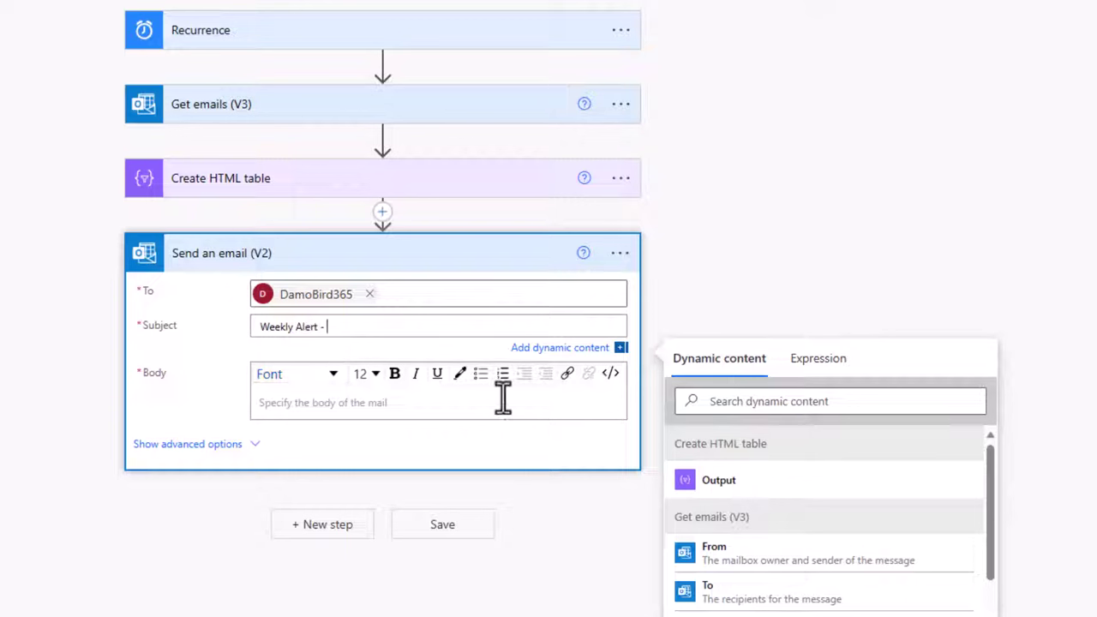
pyautogui.click(818, 360)
pyautogui.write('length(')
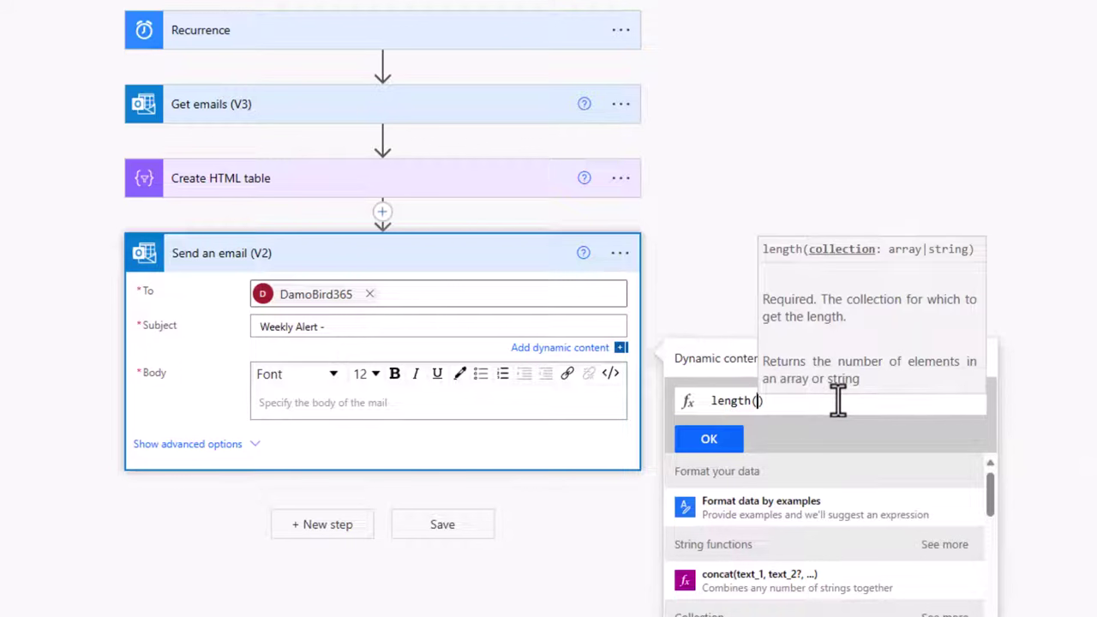
pyautogui.click(719, 358)
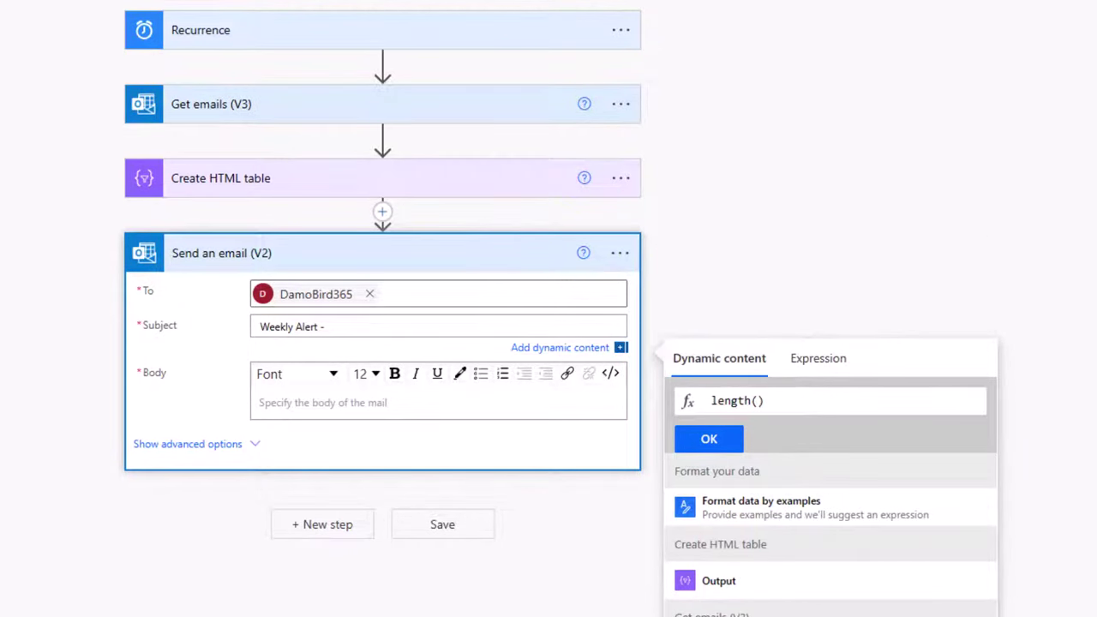
pyautogui.click(728, 613)
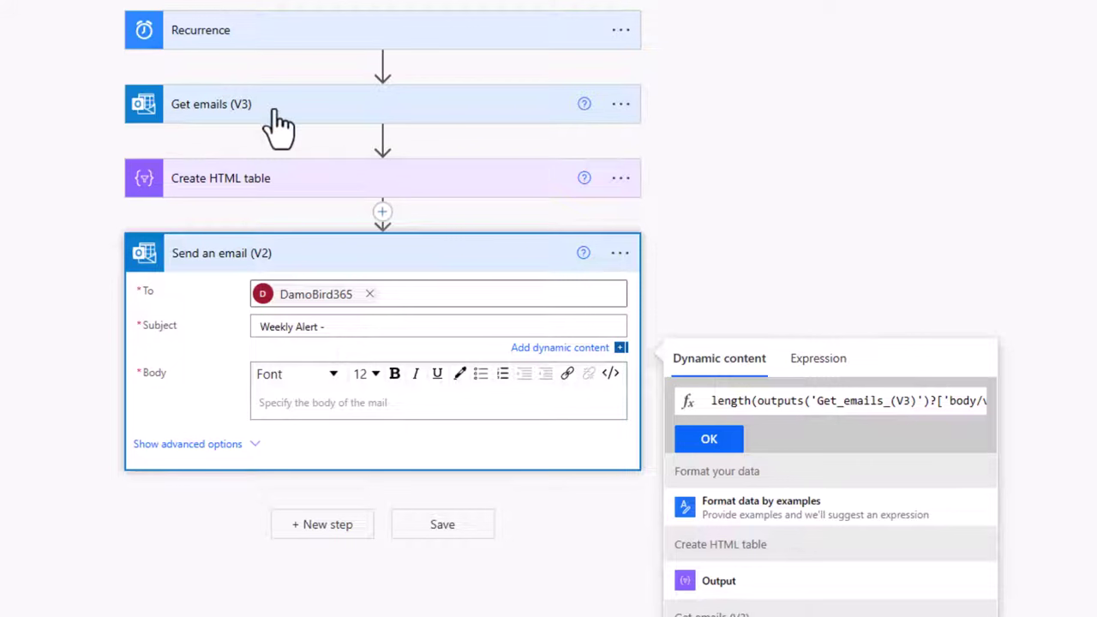
pyautogui.click(714, 444)
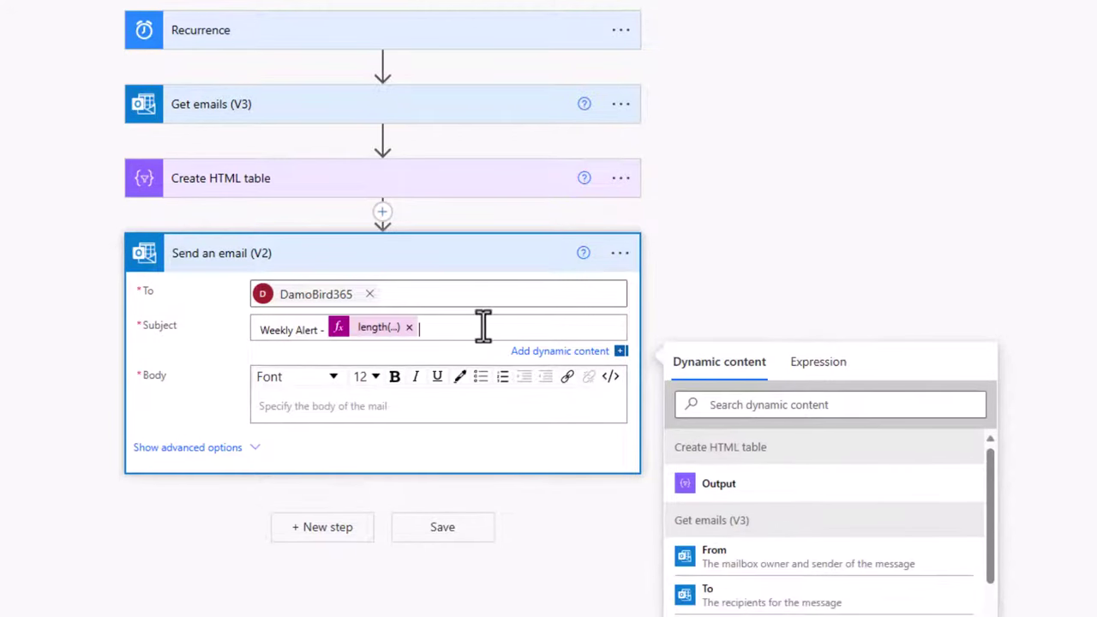
pyautogui.write('Emails')
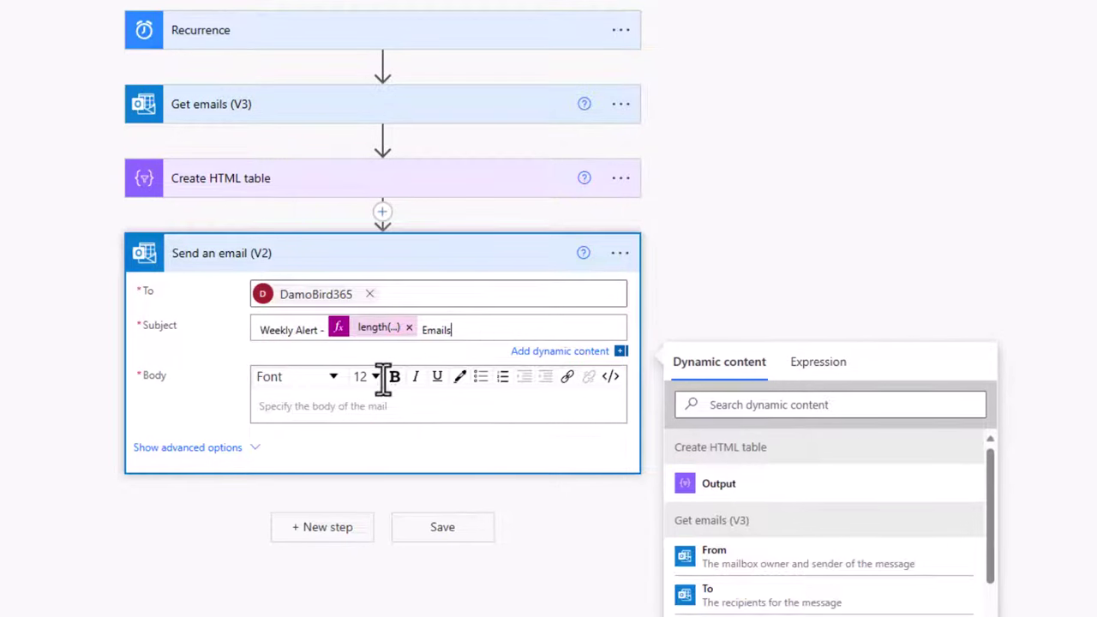
# - Insert the Create HTML table Output as the email body and run the flow
pyautogui.click(315, 406)
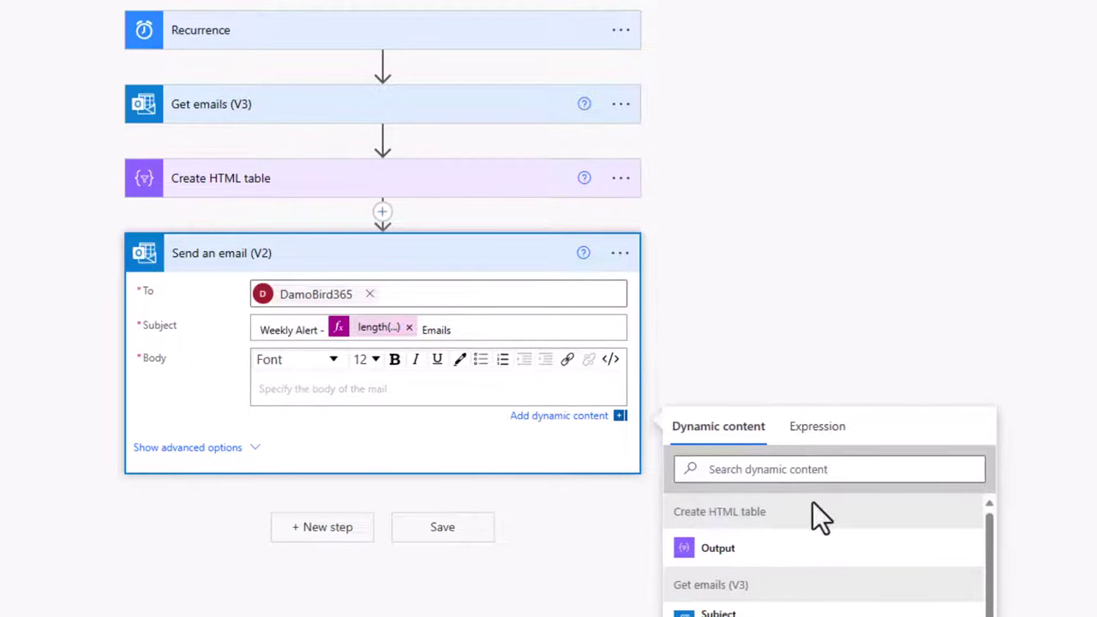
pyautogui.click(758, 549)
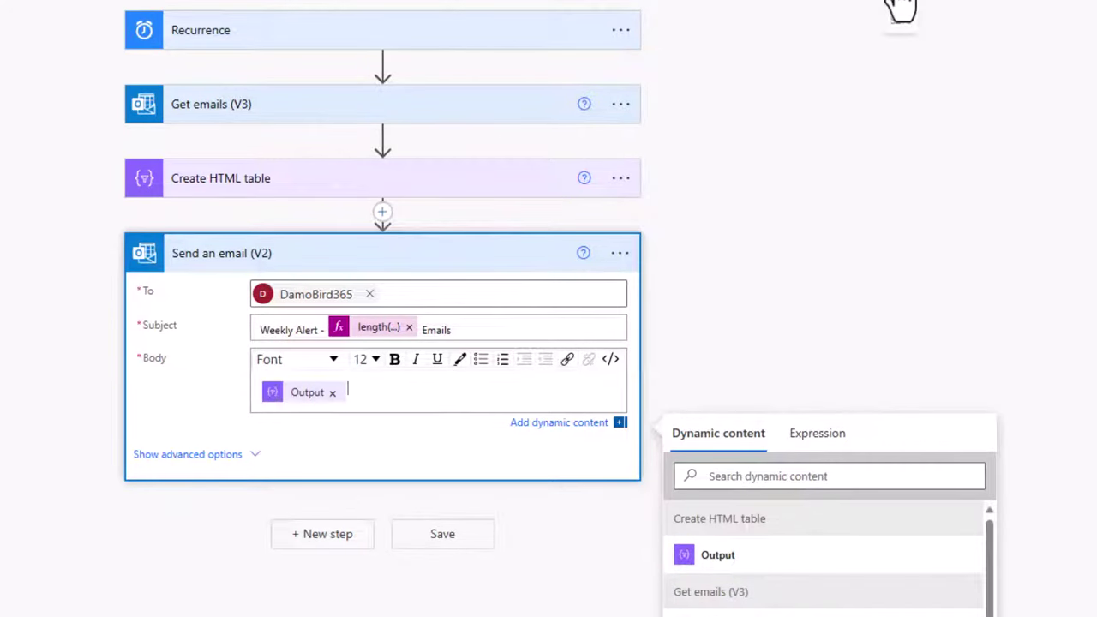
pyautogui.click(967, 3)
pyautogui.click(880, 27)
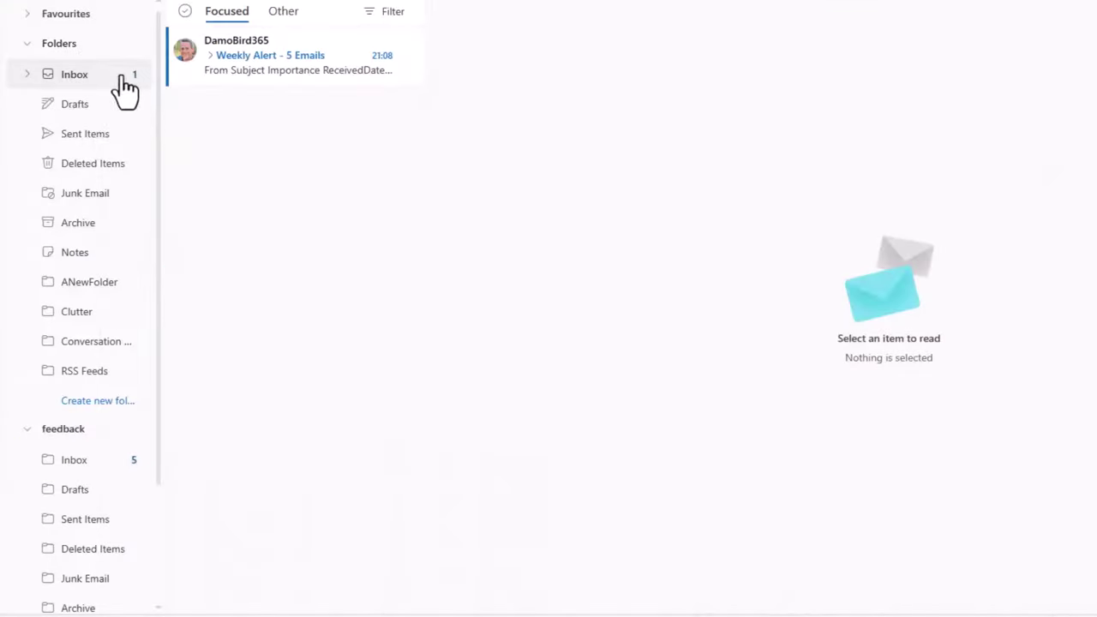
# - In Outlook, open the new Weekly Alert email in the main Inbox and check its table and the email count in its subject
pyautogui.click(152, 76)
pyautogui.click(237, 75)
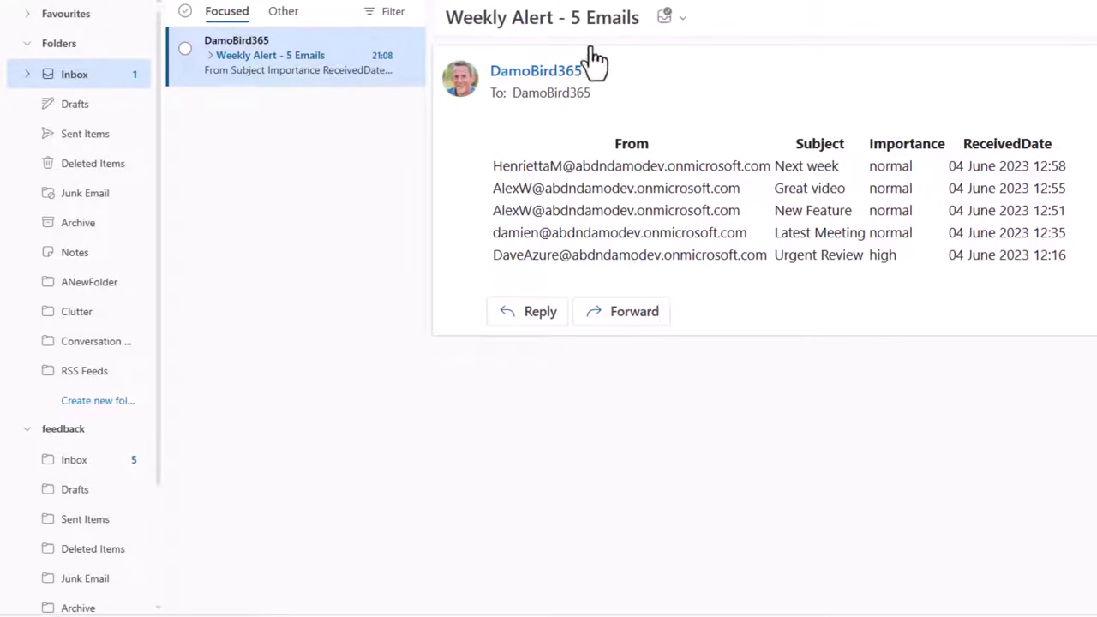
pyautogui.moveTo(571, 18); pyautogui.dragTo(641, 19)
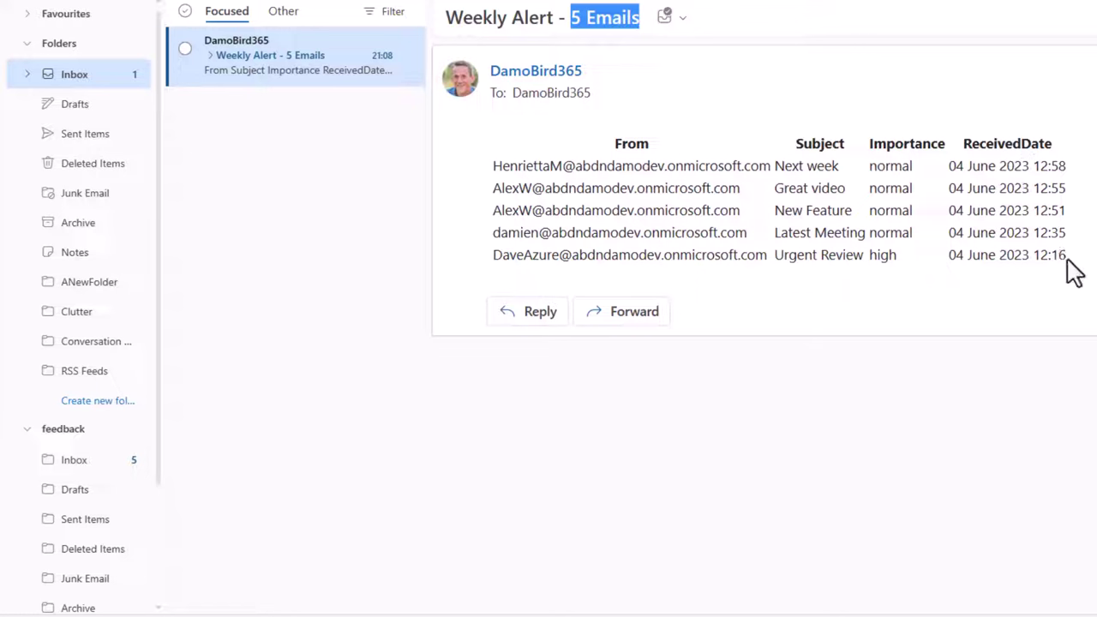
# - In the feedback inbox, open the Next week, Latest Meeting and Team Moral emails so that the unread ones are marked as read
pyautogui.click(76, 471)
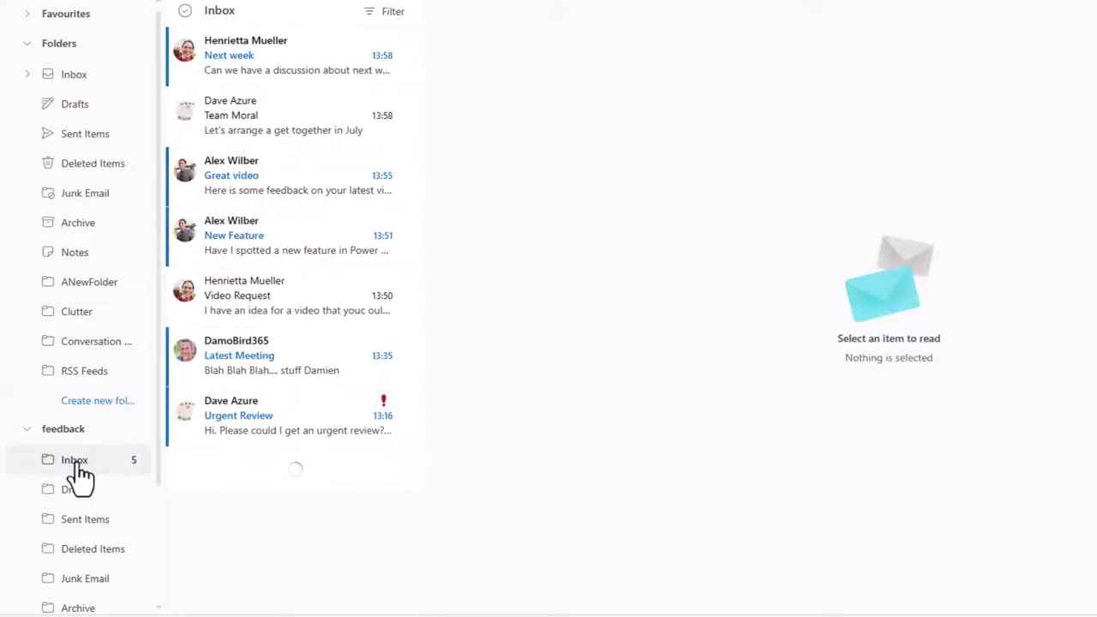
pyautogui.click(267, 75)
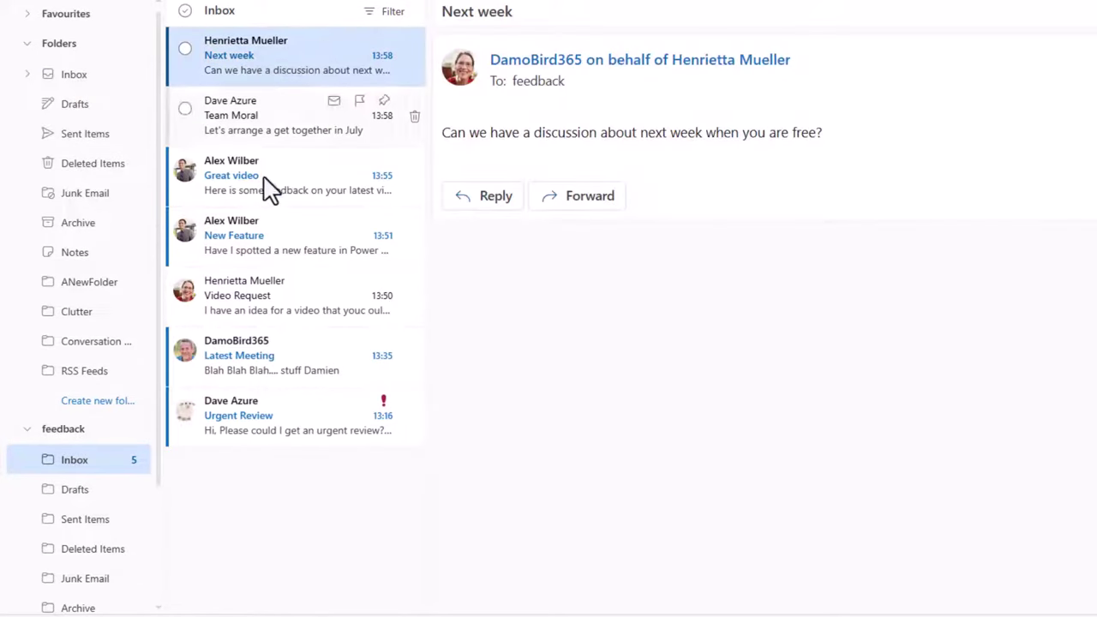
pyautogui.click(266, 355)
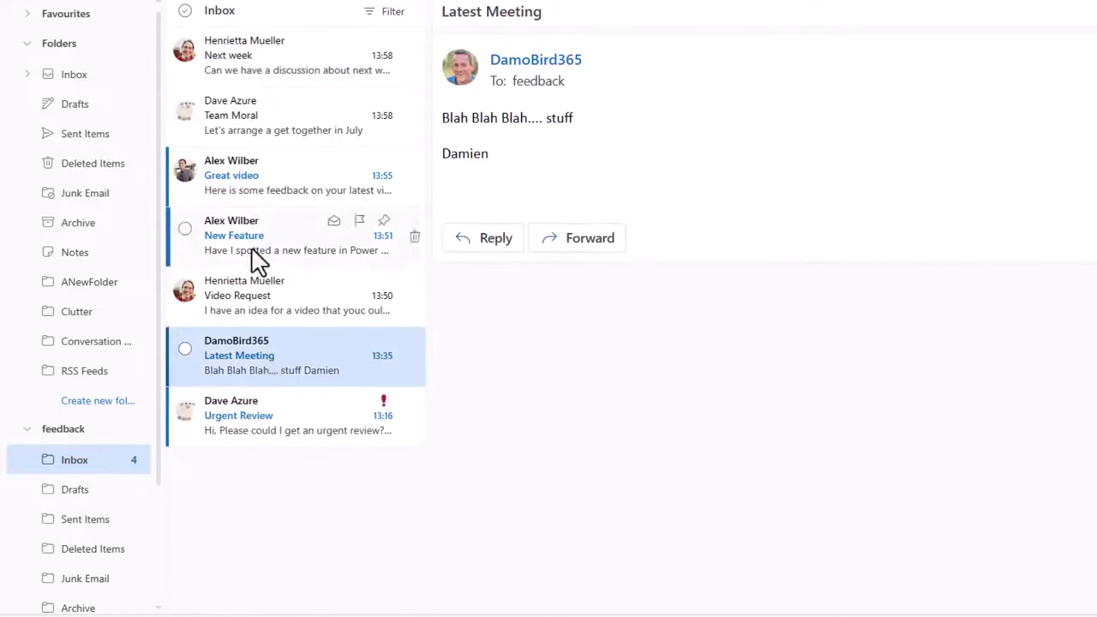
pyautogui.click(261, 139)
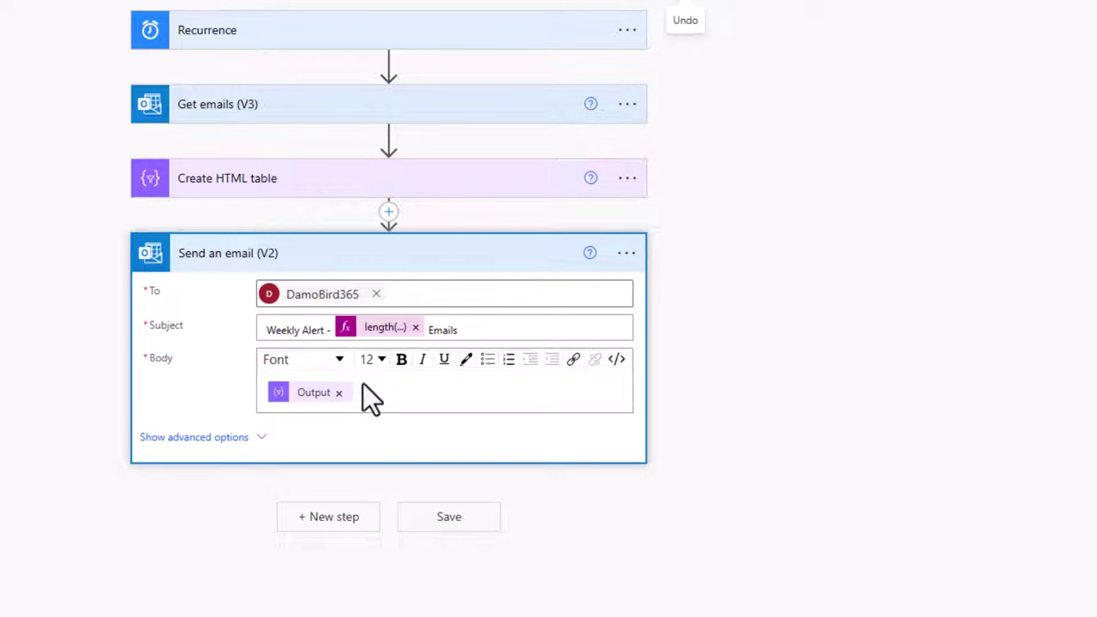
# - In Power Automate, add a Compose action between Create HTML table and Send an email (V2), with its Inputs ready for entry
pyautogui.click(388, 213)
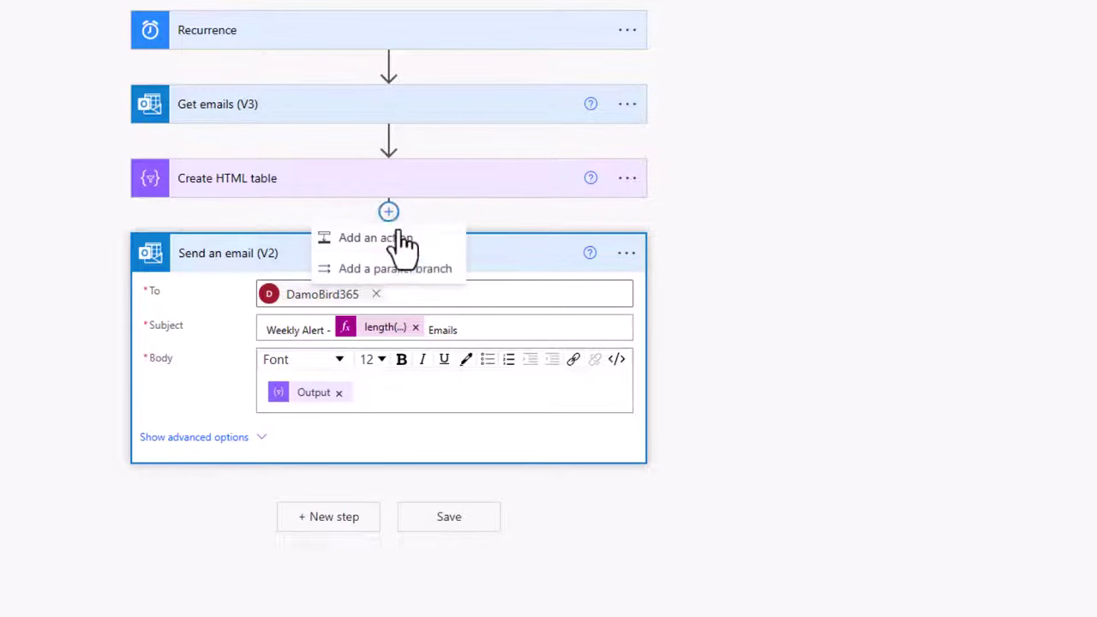
pyautogui.click(406, 254)
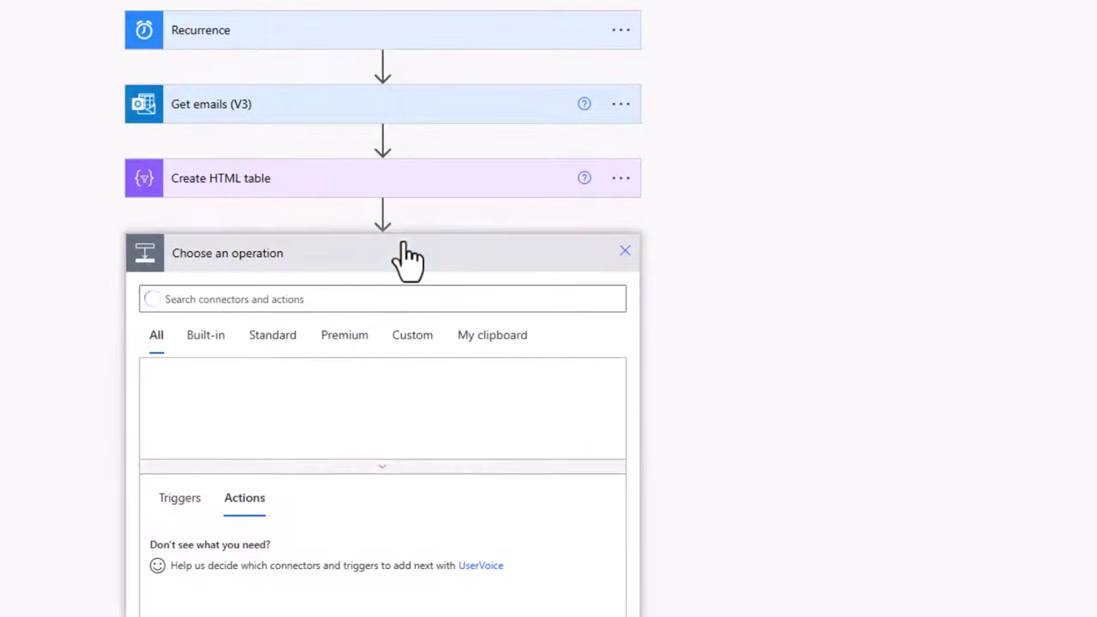
pyautogui.write('compose')
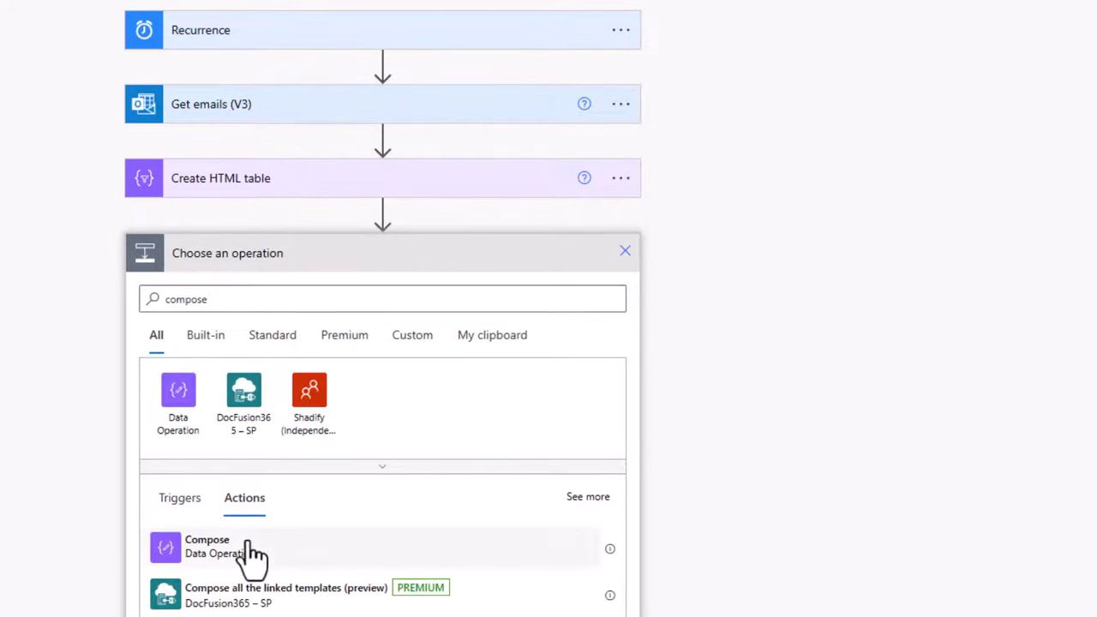
pyautogui.click(247, 553)
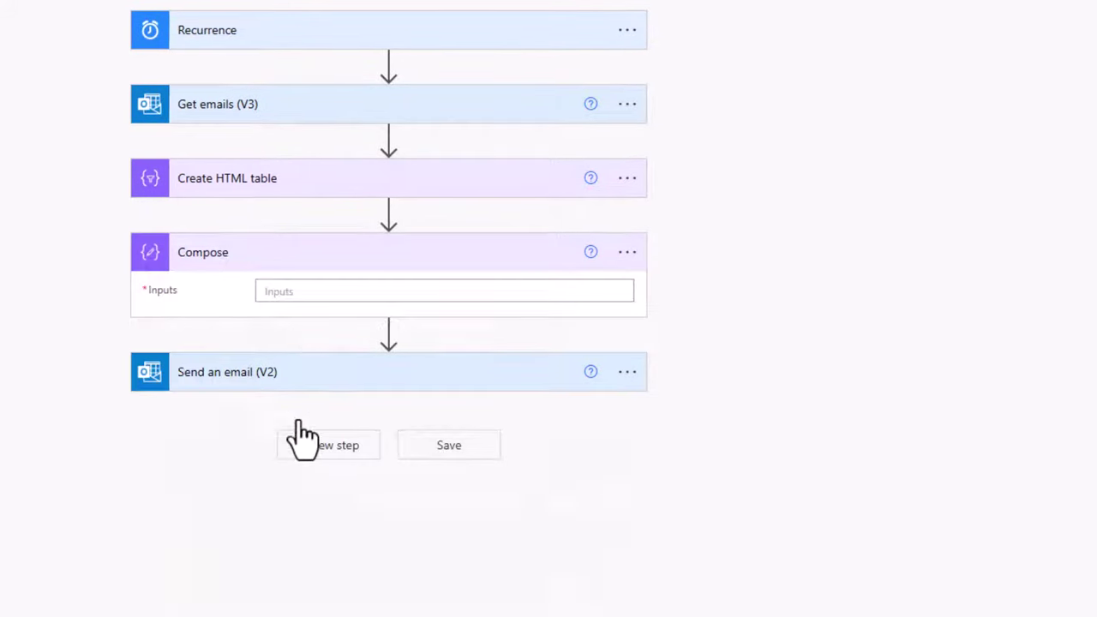
pyautogui.click(310, 290)
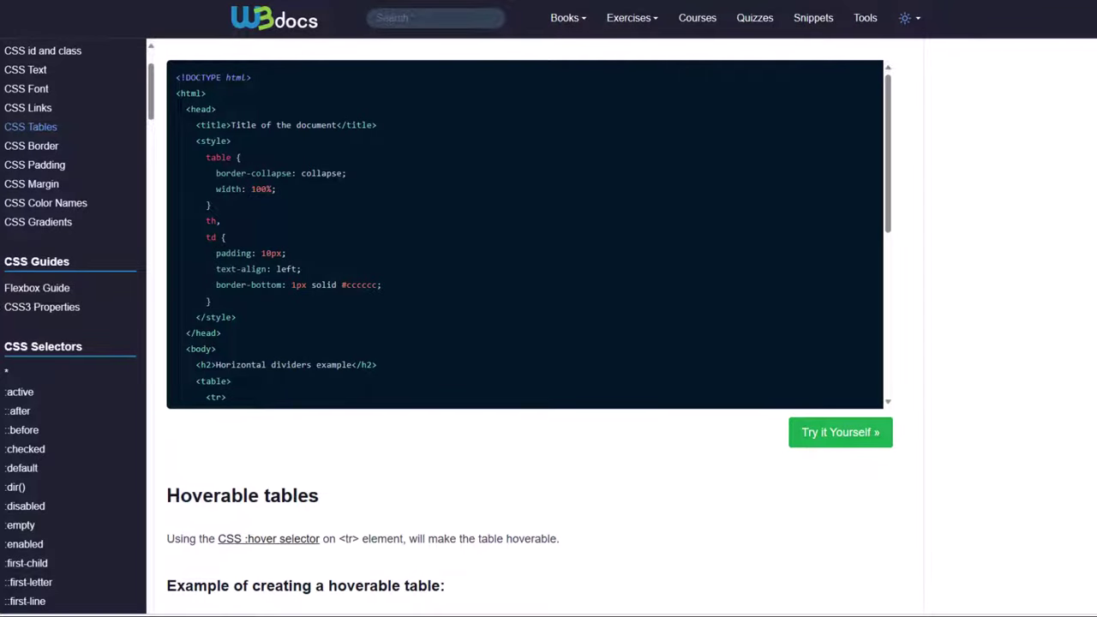
# - Examine the CSS Tables examples on W3docs, including the live horizontal dividers demo, the hoverable table and the zebra-striped table
pyautogui.scroll(8, 469, 310)
pyautogui.scroll(-9, 470, 320)
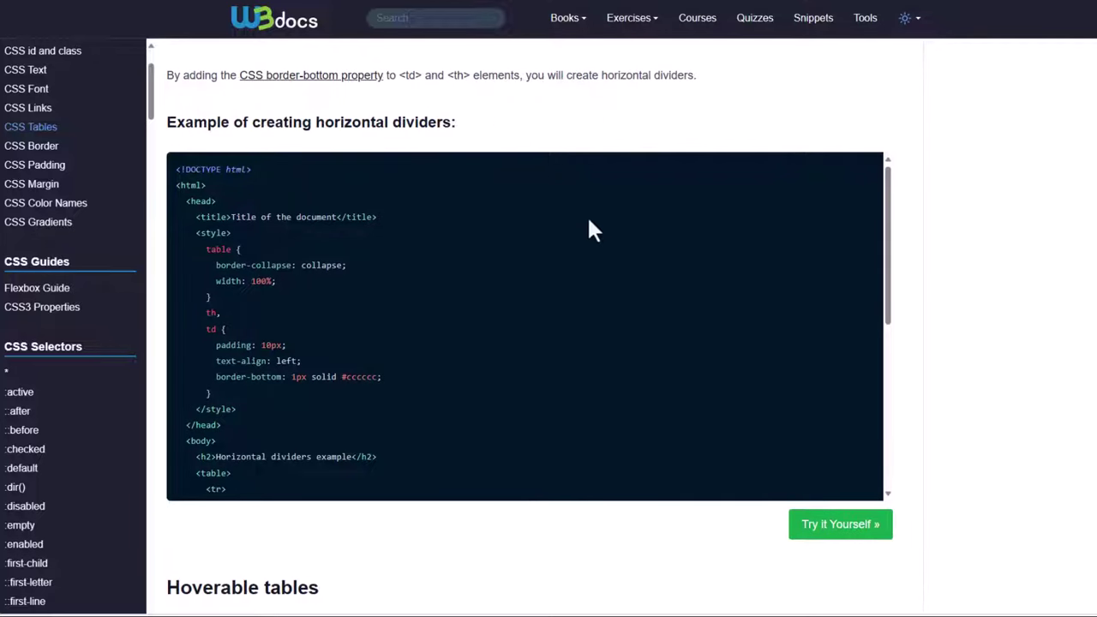
pyautogui.click(844, 529)
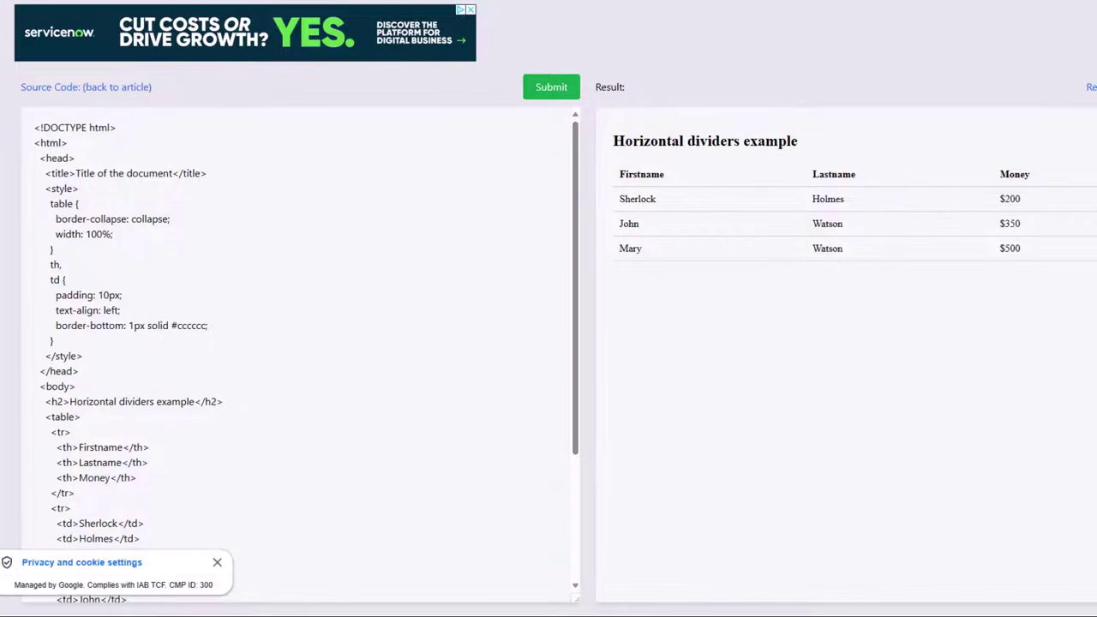
pyautogui.click(612, 3)
pyautogui.scroll(-15, 478, 301)
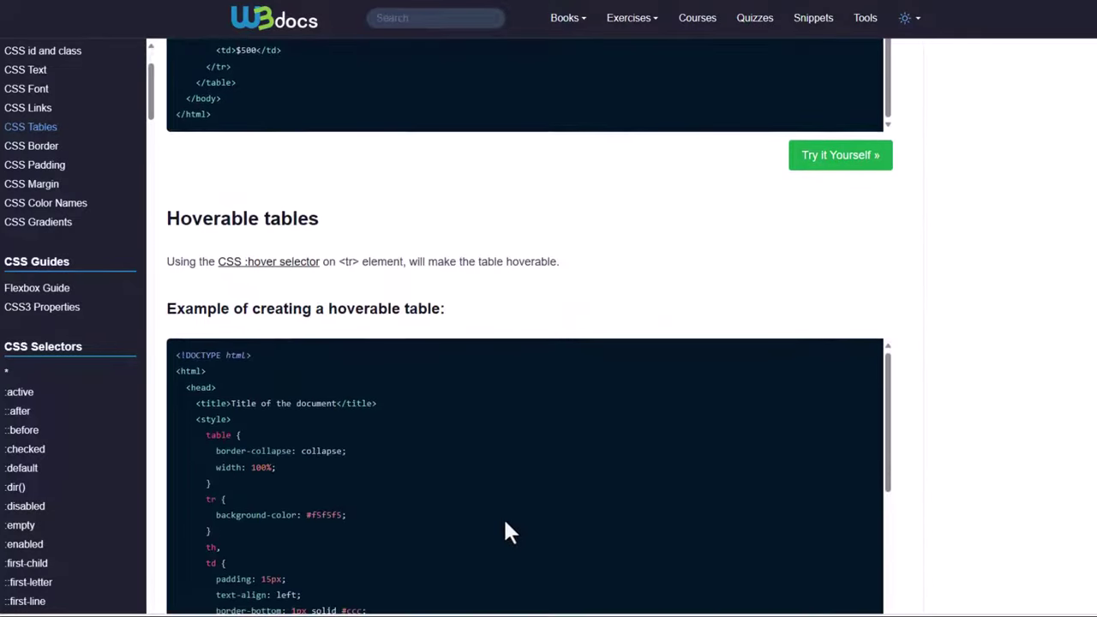
pyautogui.scroll(-1, 502, 516)
pyautogui.scroll(-2, 916, 374)
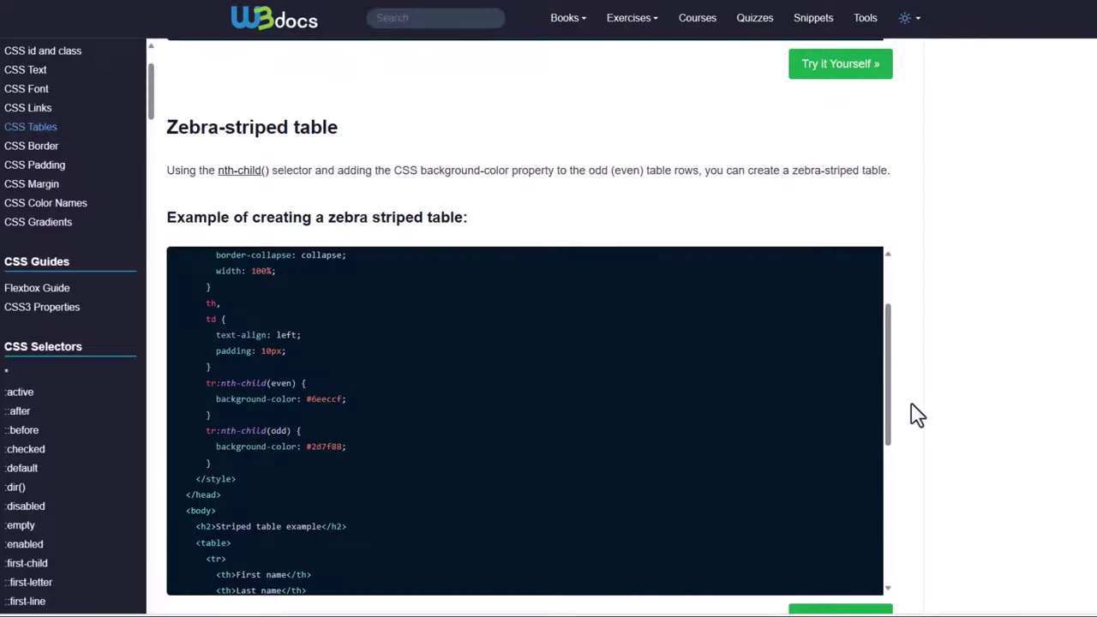
pyautogui.scroll(-1, 911, 409)
# - Open the hoverable table example and copy its whole style block, including the style tags, into the Compose action's Inputs
pyautogui.click(838, 531)
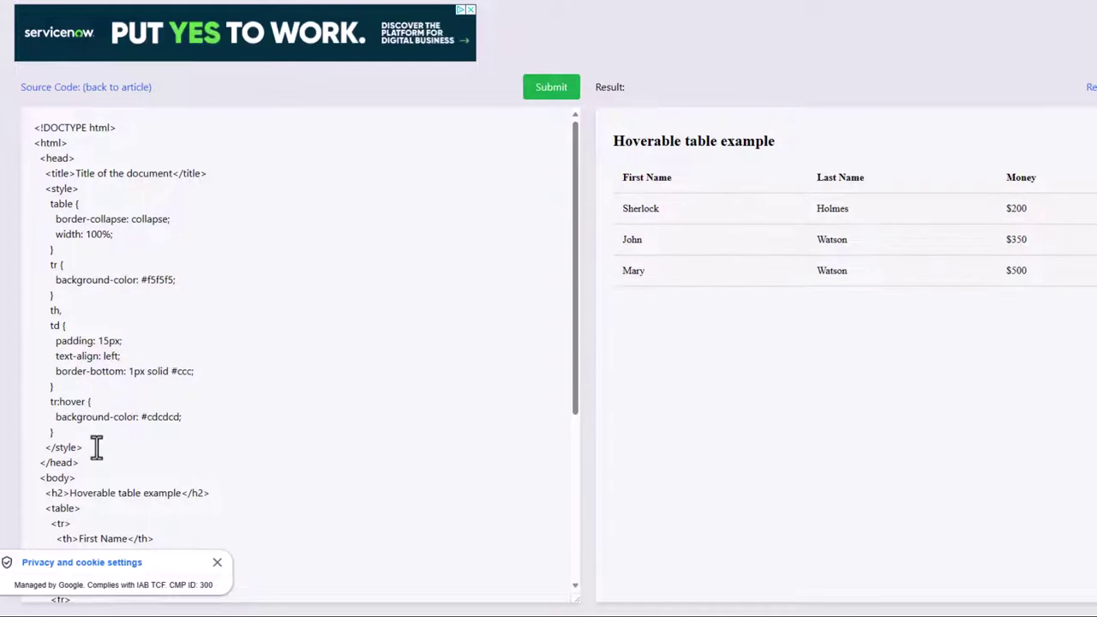
pyautogui.moveTo(97, 446); pyautogui.dragTo(21, 193)
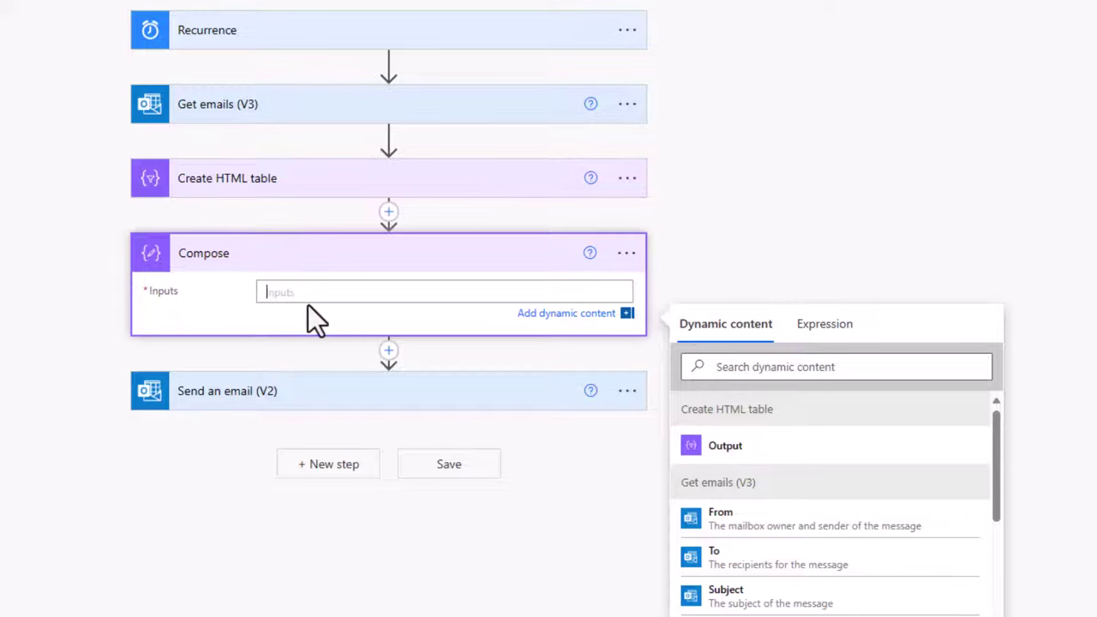
pyautogui.hotkey('ctrl', 'v')
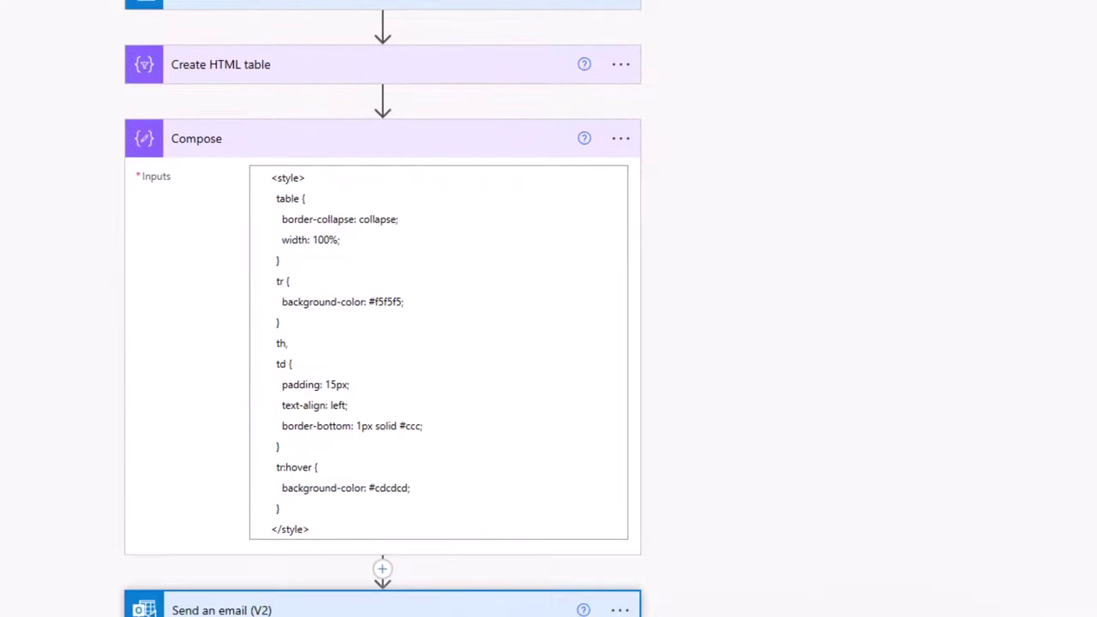
# - Insert the Compose Outputs before the Create HTML table Output in the email body and run the flow
pyautogui.scroll(-2, 292, 608)
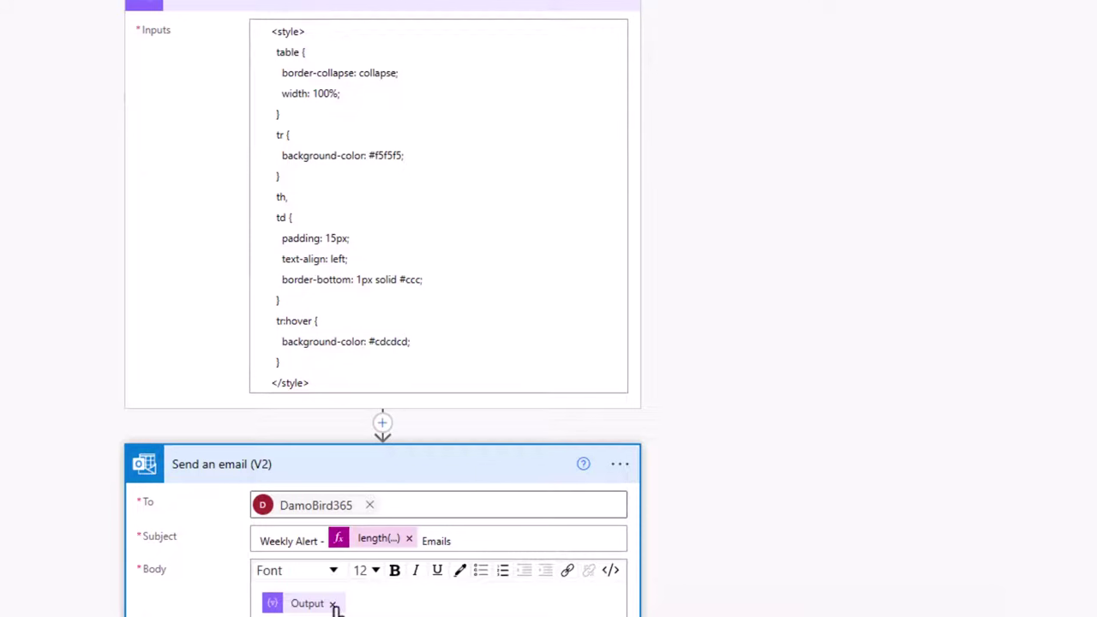
pyautogui.click(368, 603)
pyautogui.click(273, 611)
pyautogui.scroll(-2, 807, 391)
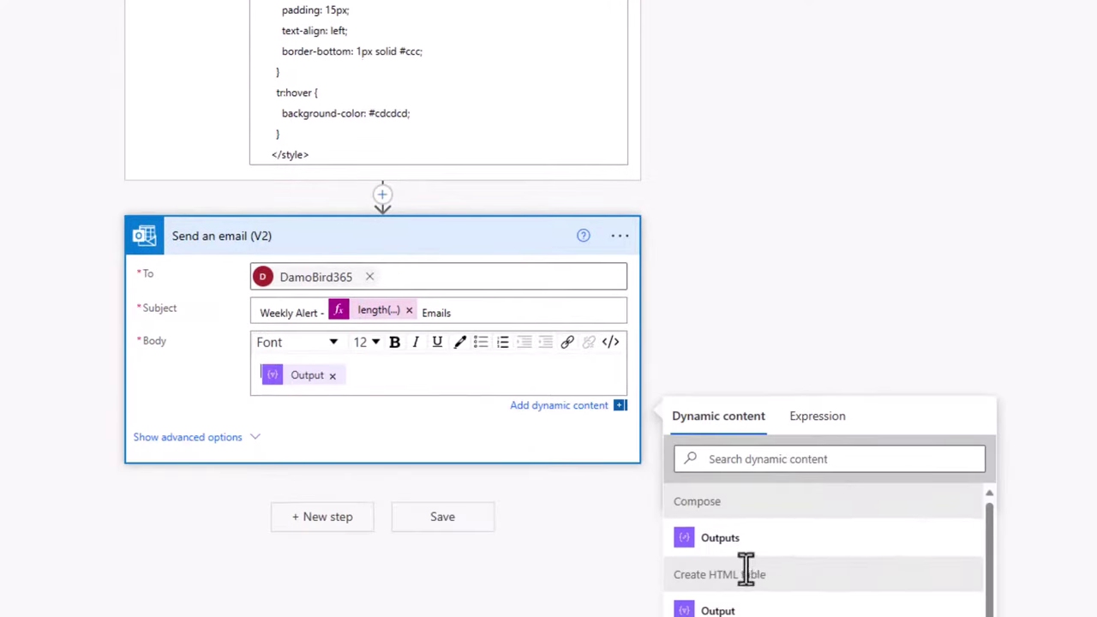
pyautogui.click(719, 540)
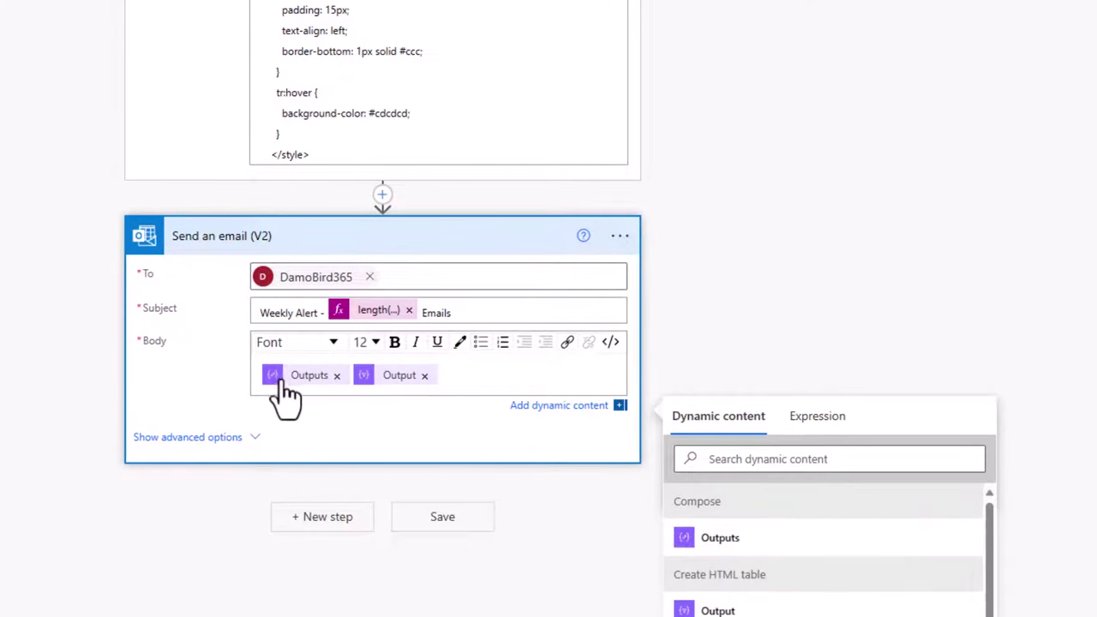
pyautogui.moveTo(277, 383)
pyautogui.moveTo(396, 382)
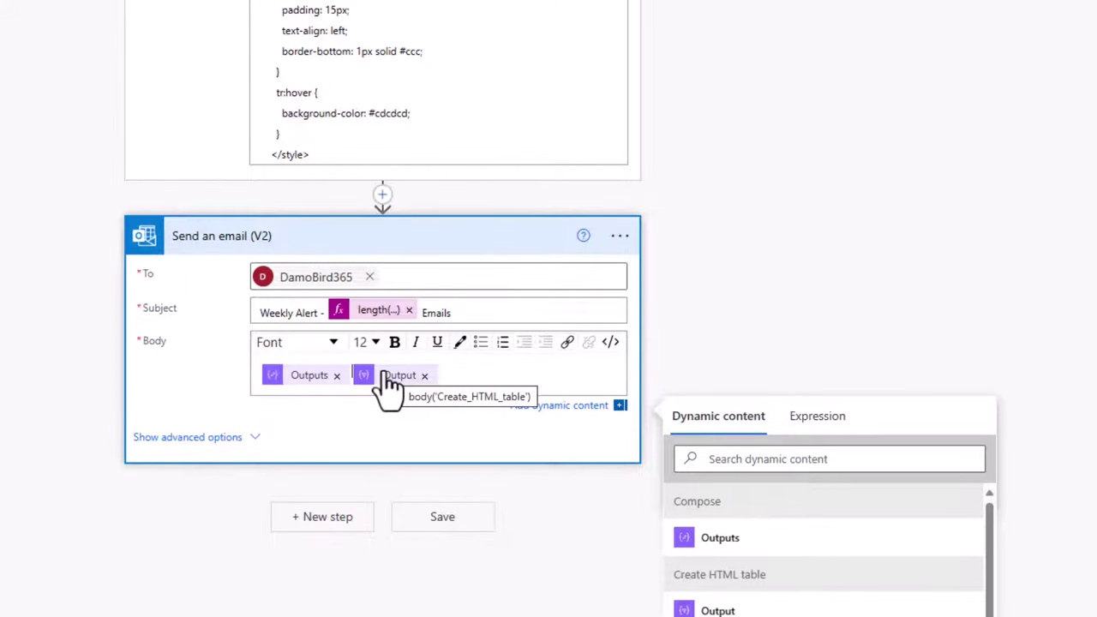
pyautogui.click(1071, 12)
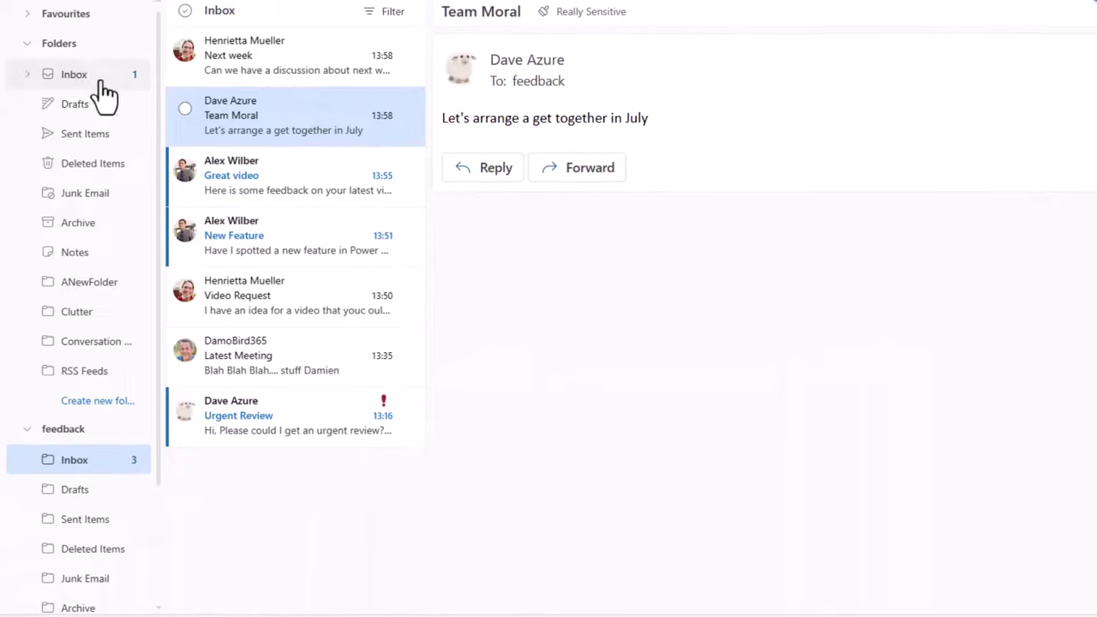
# - In Outlook, open the latest Weekly Alert email in the main Inbox and check its table styling and the email count in its subject
pyautogui.click(100, 84)
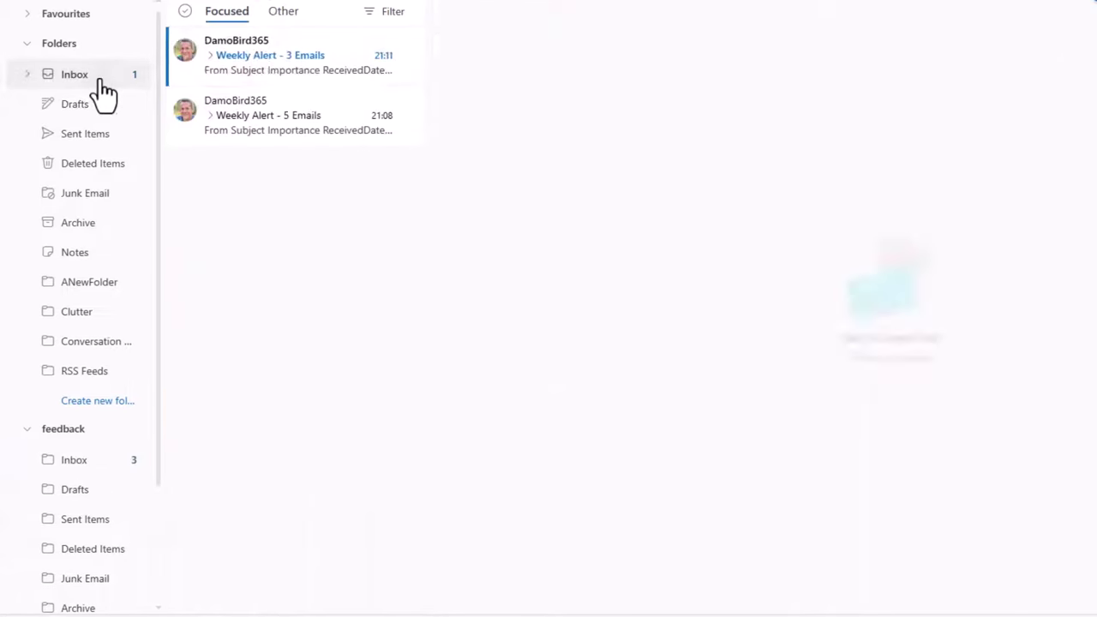
pyautogui.click(267, 65)
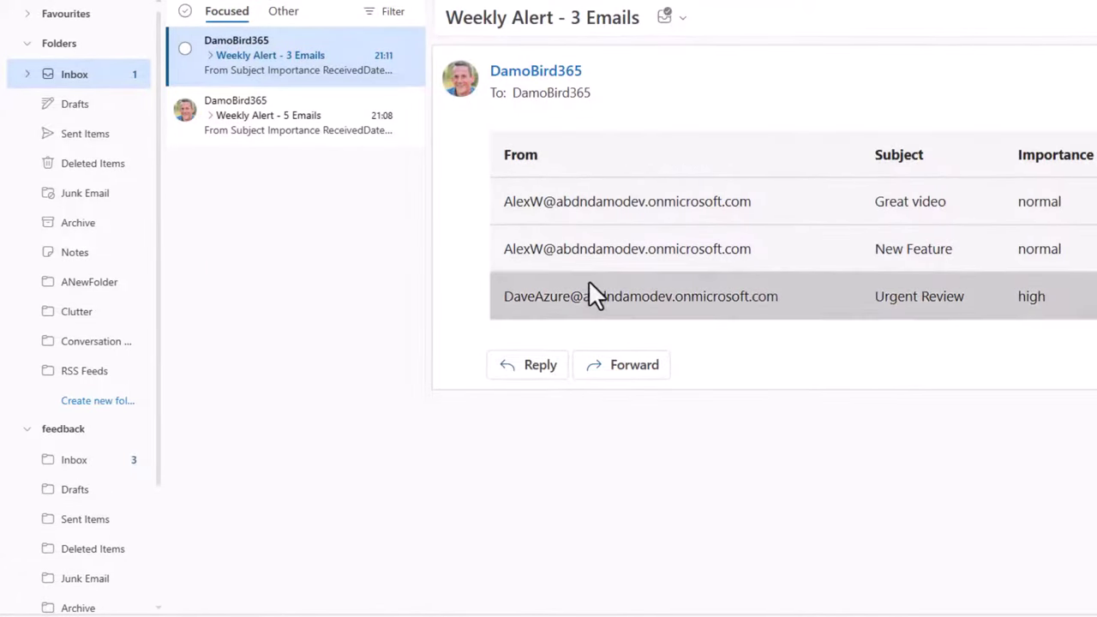
pyautogui.moveTo(569, 19); pyautogui.dragTo(646, 29)
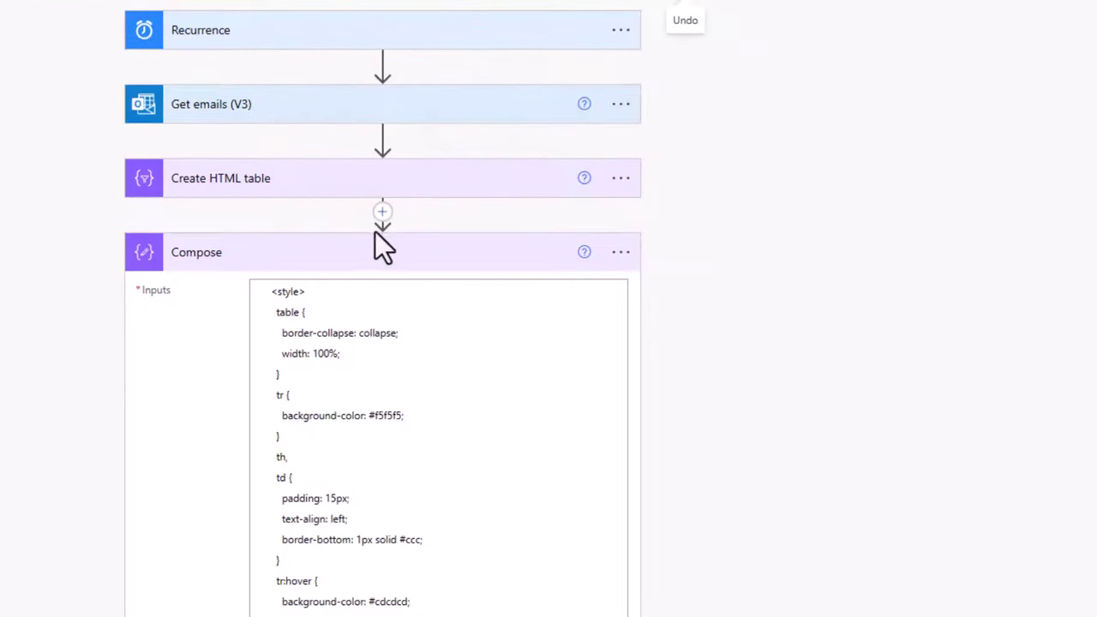
# - Collapse the Compose and Send an email (V2) actions and add a Teams Post message in a chat or channel action at the flow's end
pyautogui.click(365, 254)
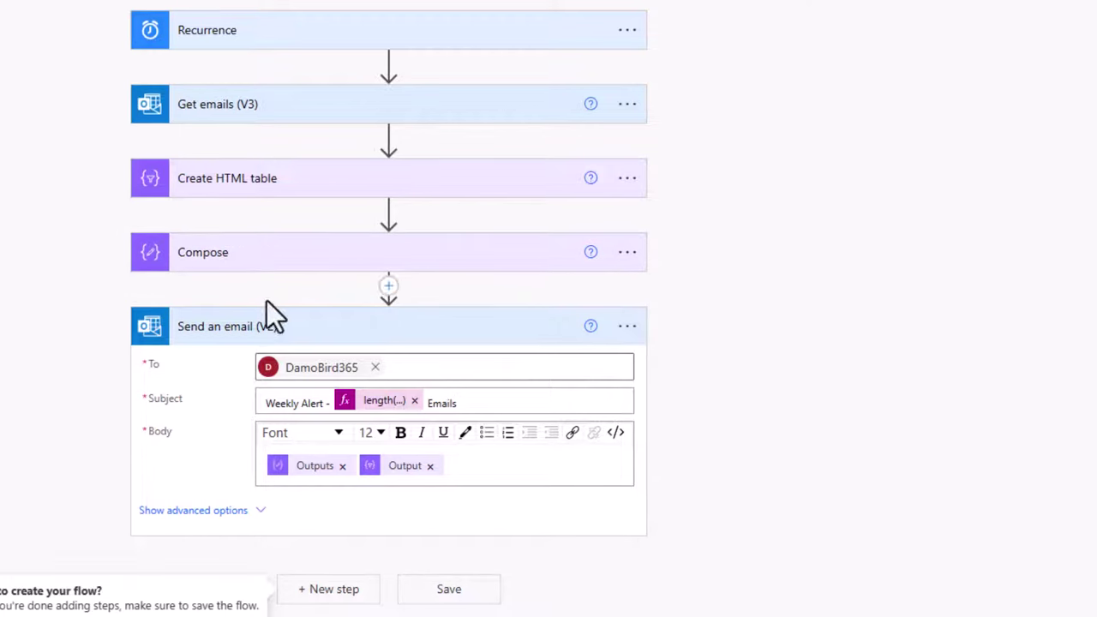
pyautogui.click(273, 330)
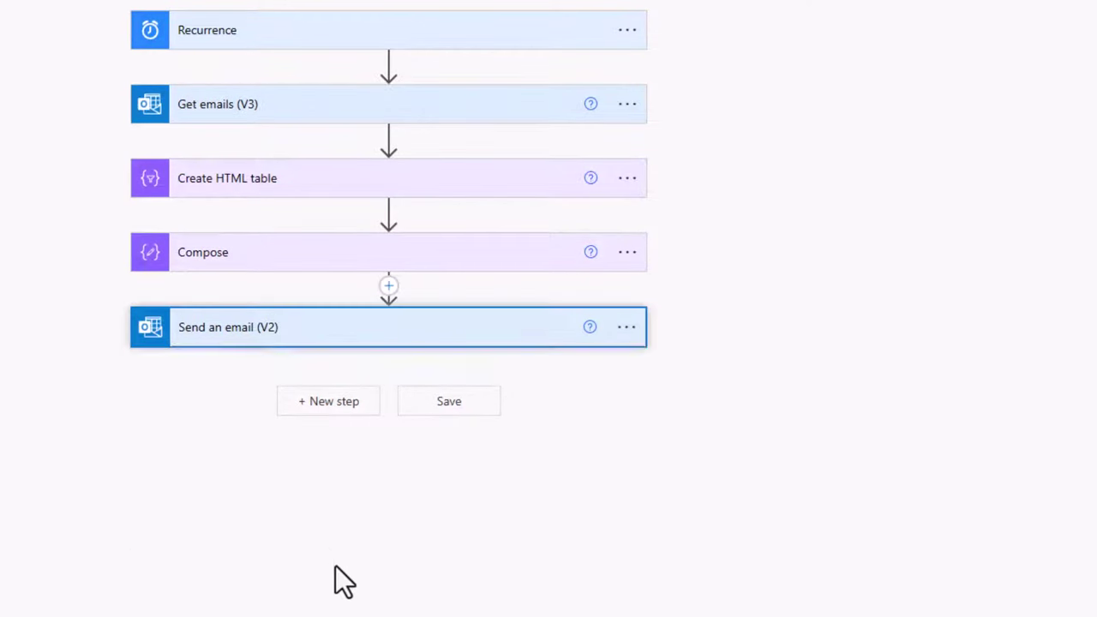
pyautogui.click(334, 401)
pyautogui.write('post message')
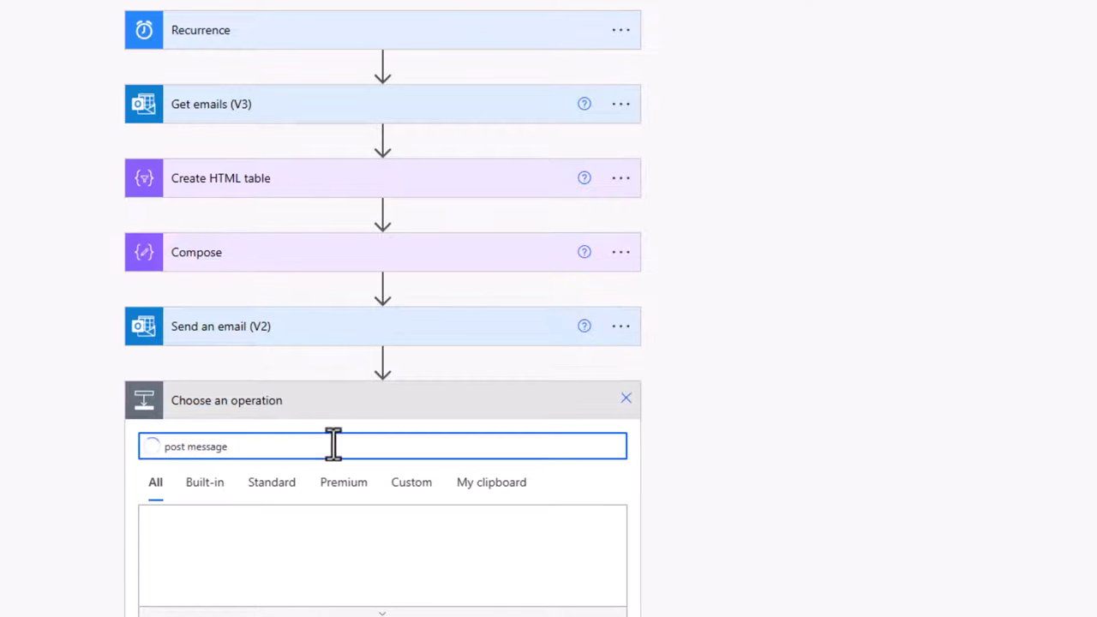
pyautogui.scroll(-3, 662, 432)
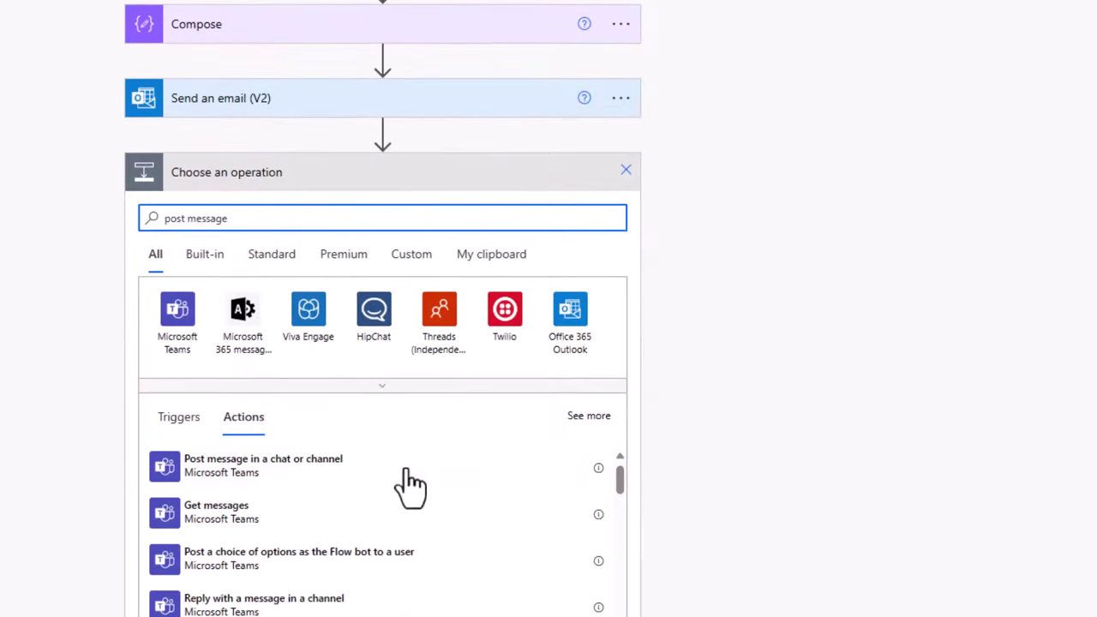
pyautogui.click(255, 482)
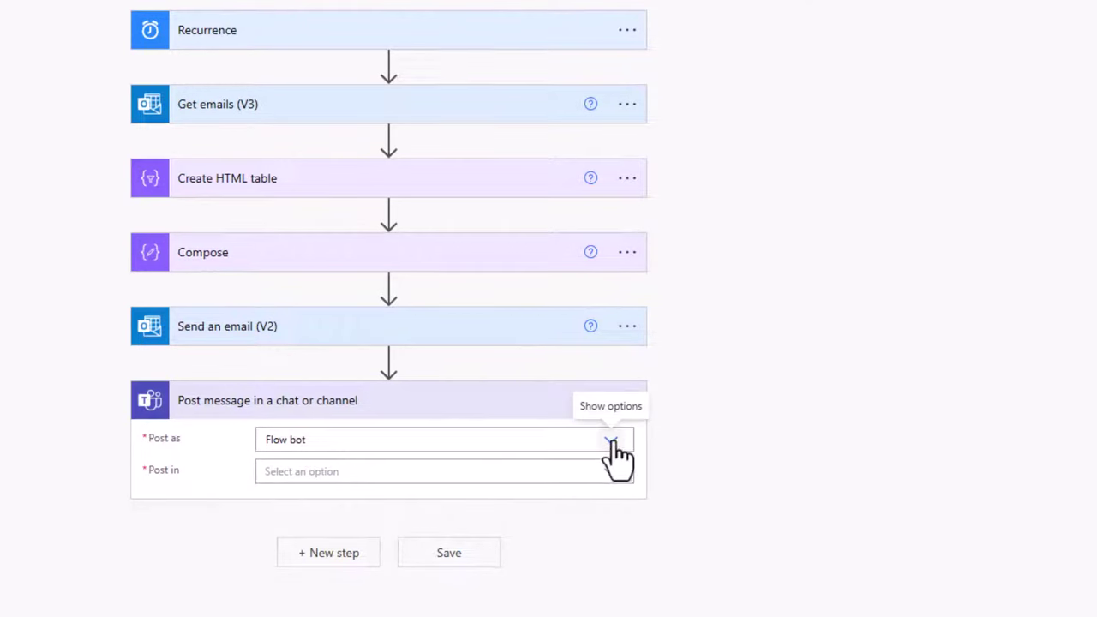
# - Set the Teams action to post in a Channel, using the DamoBird365 team and the Feedback Group channel
pyautogui.click(605, 473)
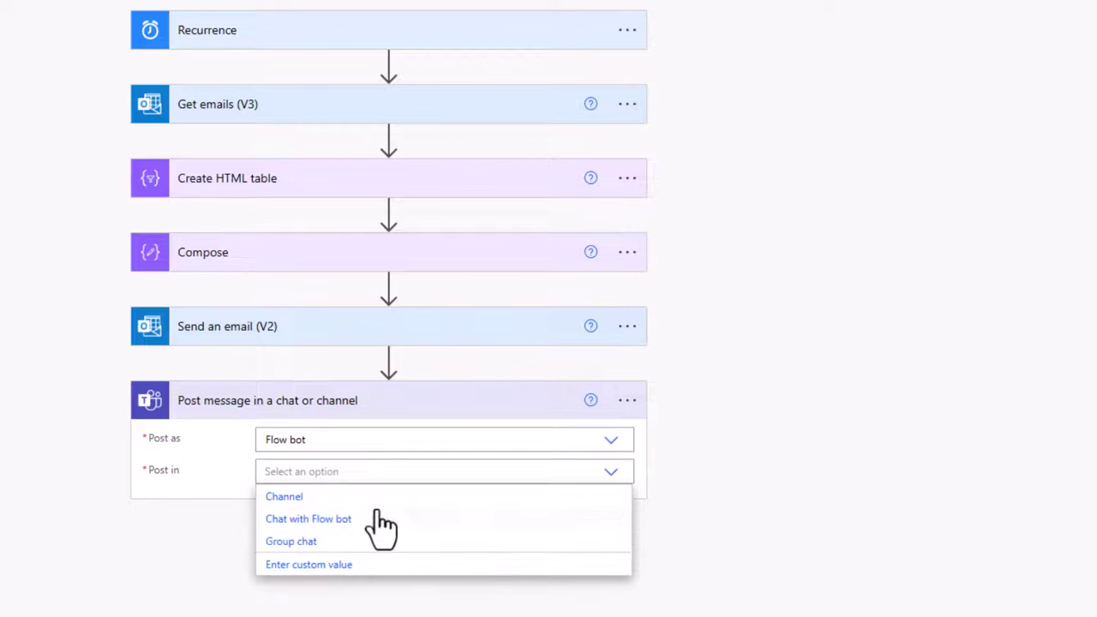
pyautogui.click(327, 499)
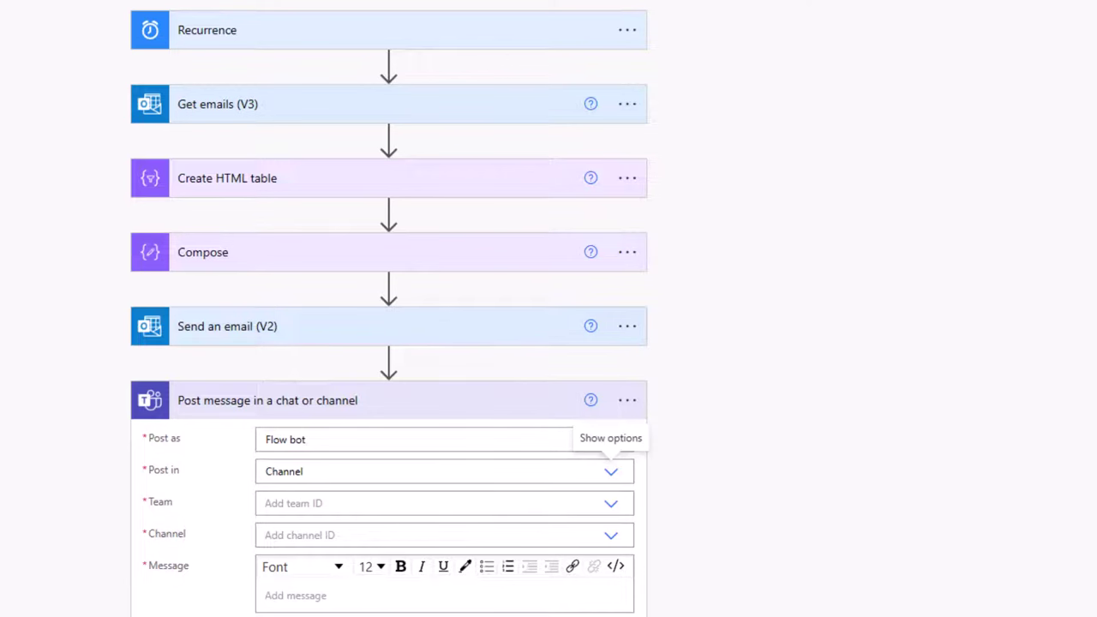
pyautogui.scroll(-1, 612, 440)
pyautogui.click(610, 426)
pyautogui.scroll(-2, 411, 489)
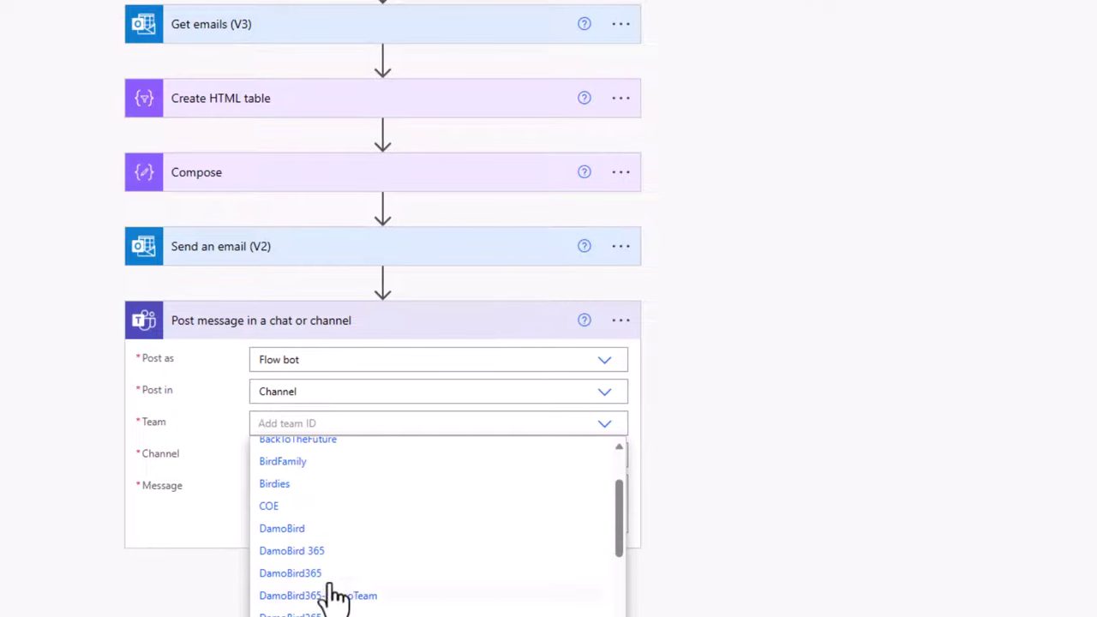
pyautogui.click(322, 572)
pyautogui.click(397, 454)
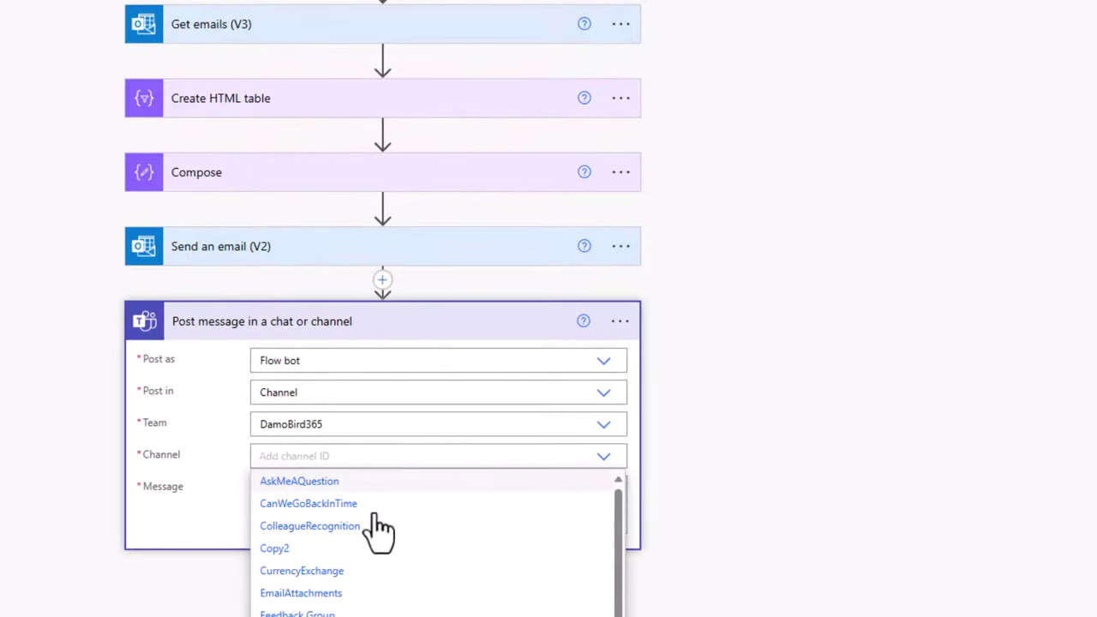
pyautogui.scroll(-1, 351, 591)
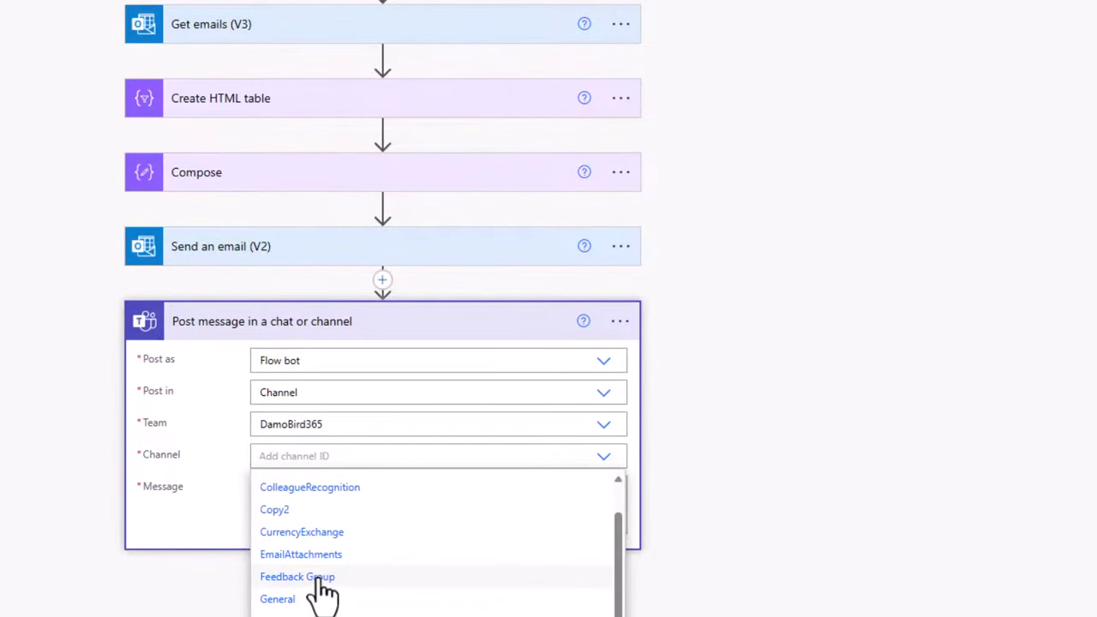
pyautogui.click(322, 576)
# - Start the Teams message with "You have" followed by a length() expression on the Get emails (V3) value list
pyautogui.click(569, 510)
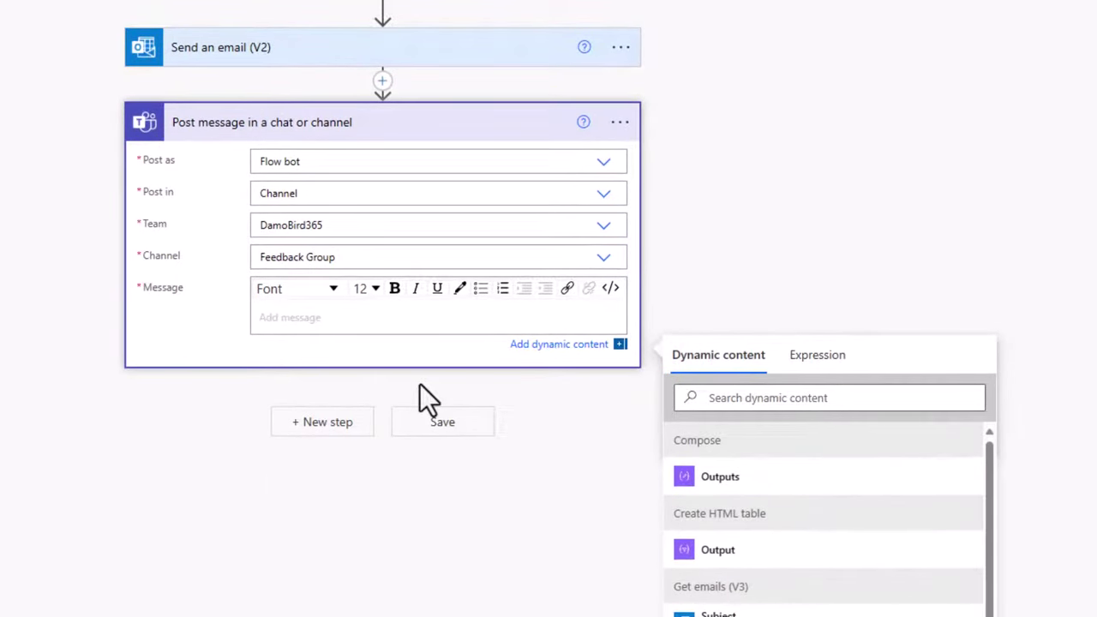
pyautogui.write('You have')
pyautogui.click(805, 356)
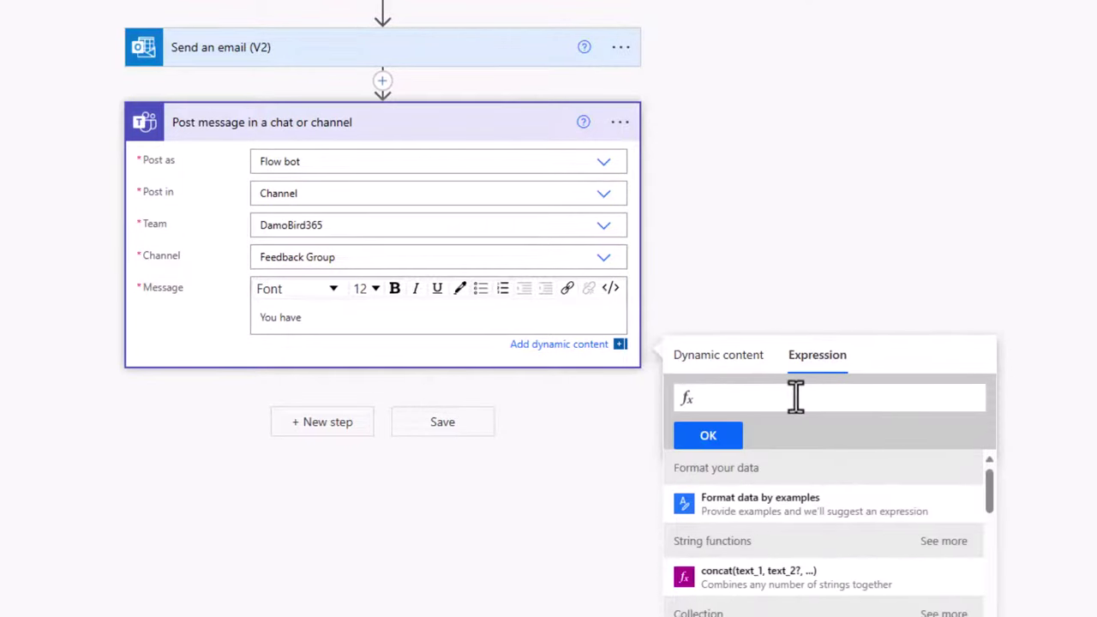
pyautogui.write('length(')
pyautogui.click(715, 253)
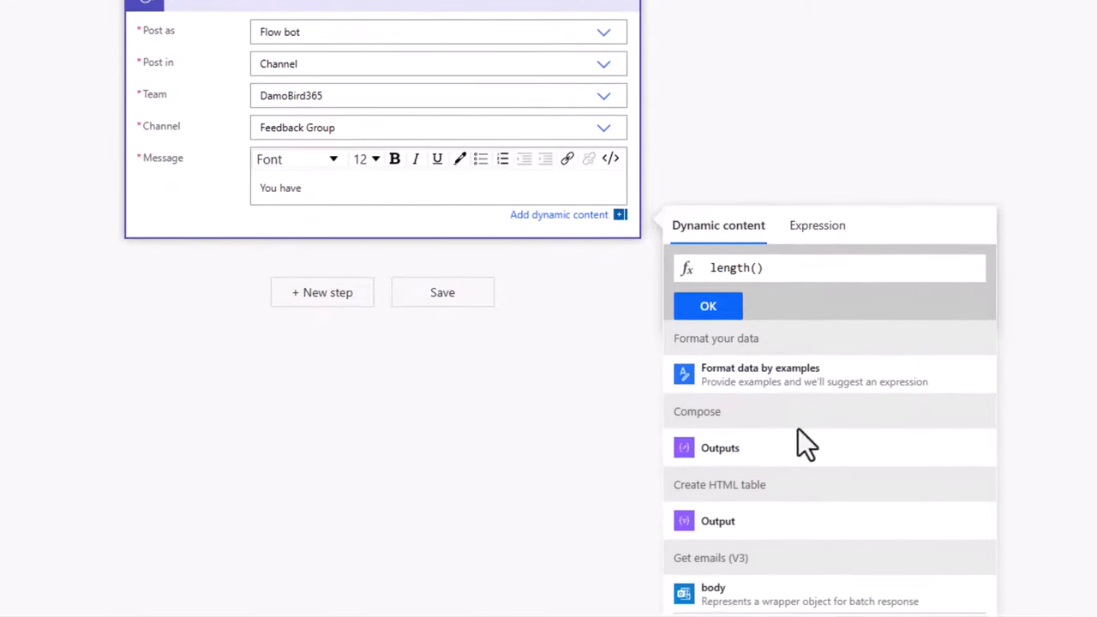
pyautogui.scroll(-1, 788, 514)
pyautogui.click(742, 593)
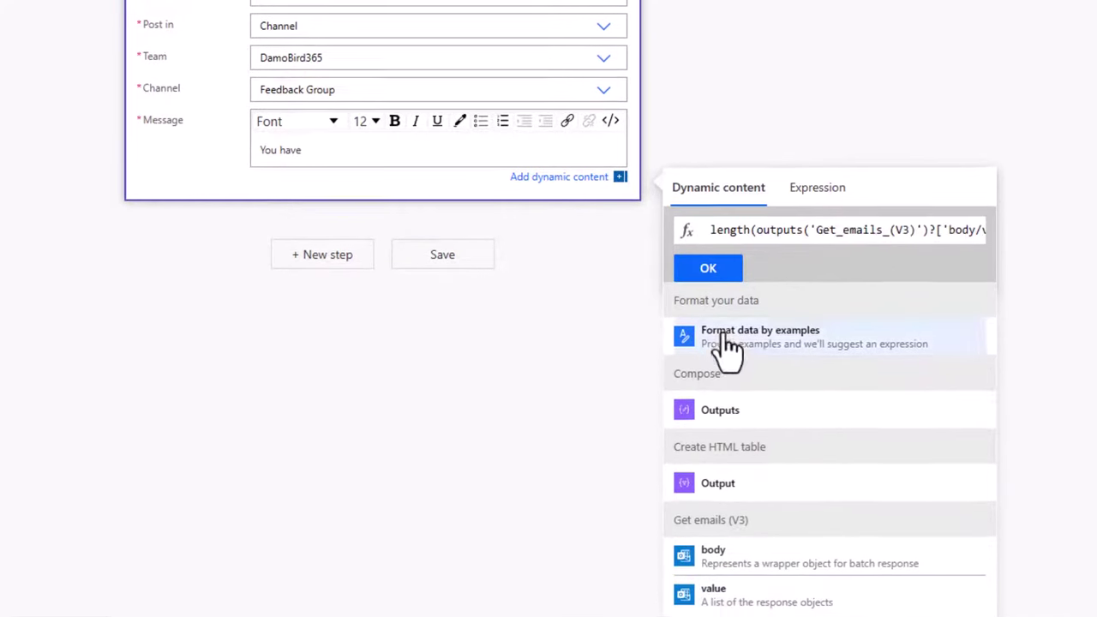
pyautogui.scroll(2, 715, 360)
pyautogui.click(704, 359)
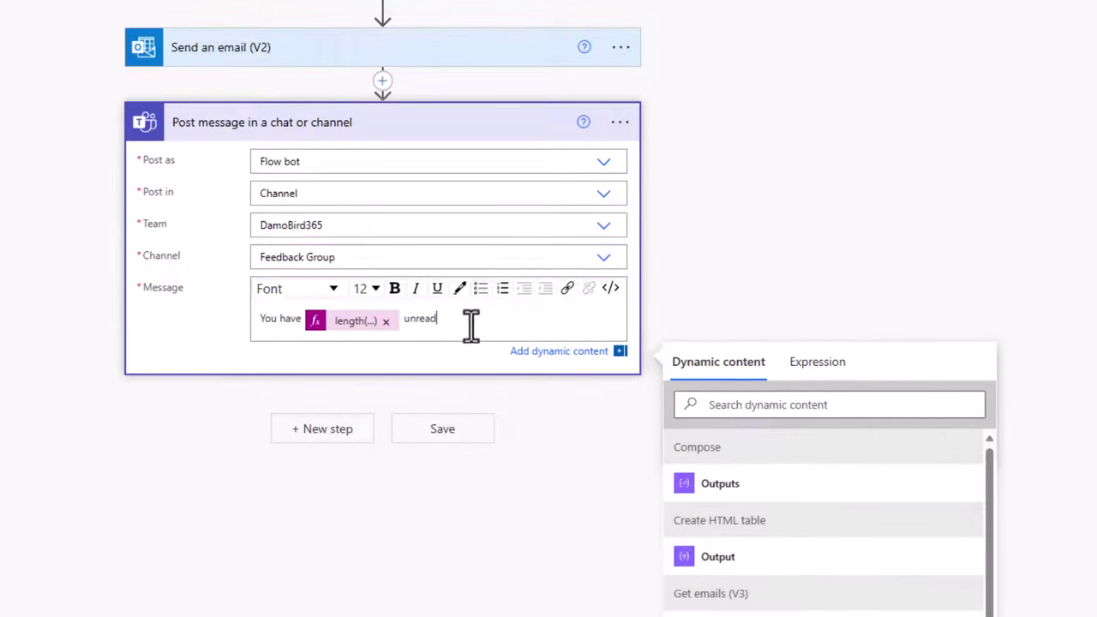
# - Finish the message line with "unread" and insert the Create HTML table Output on a new line
pyautogui.write('unread')
pyautogui.press('Return')
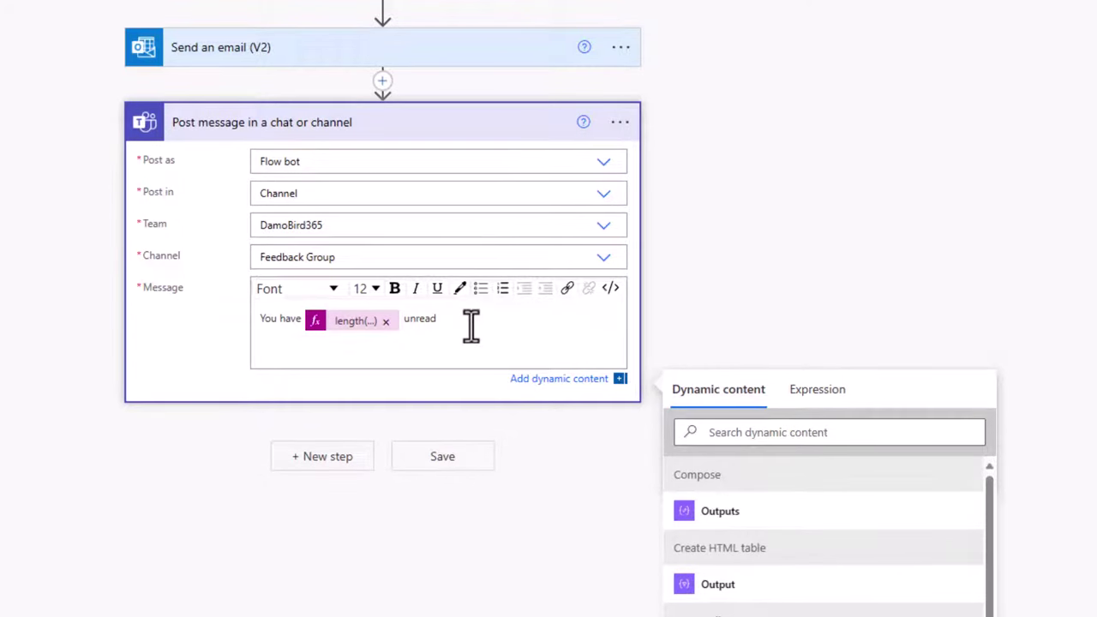
pyautogui.click(725, 591)
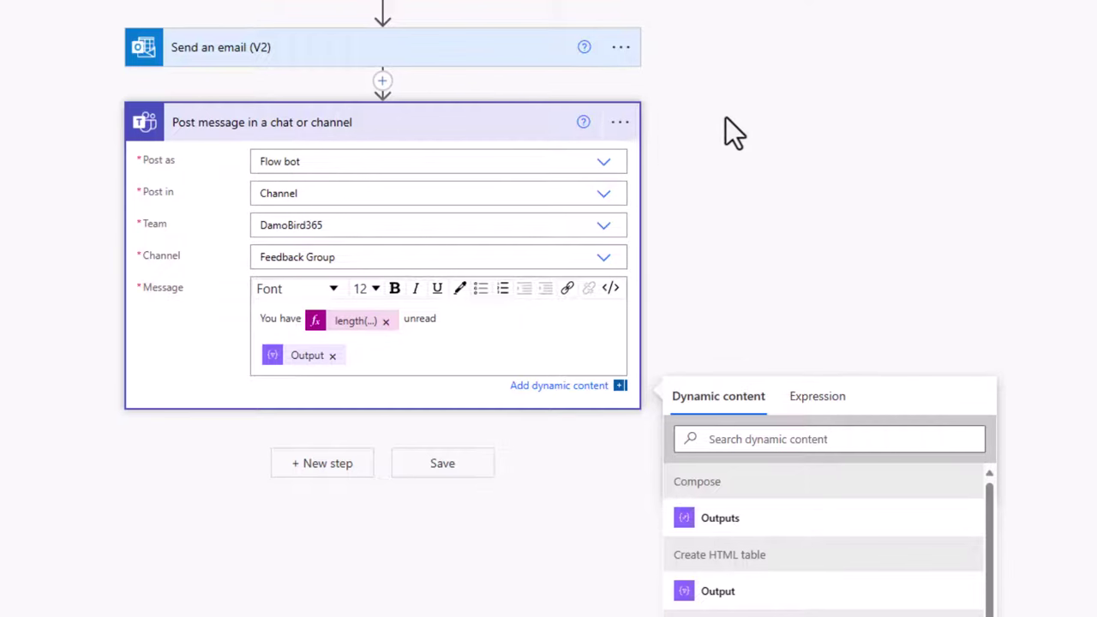
# - Test the flow and expand the full alert posted in the Teams Feedback Group channel
pyautogui.scroll(3, 911, 8)
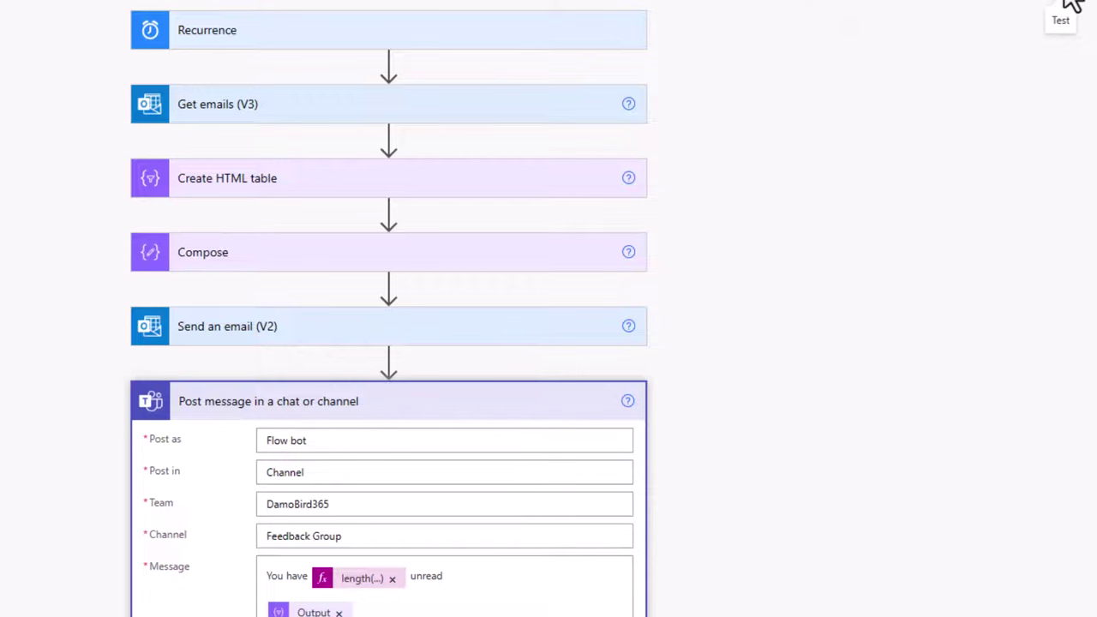
pyautogui.click(1073, 5)
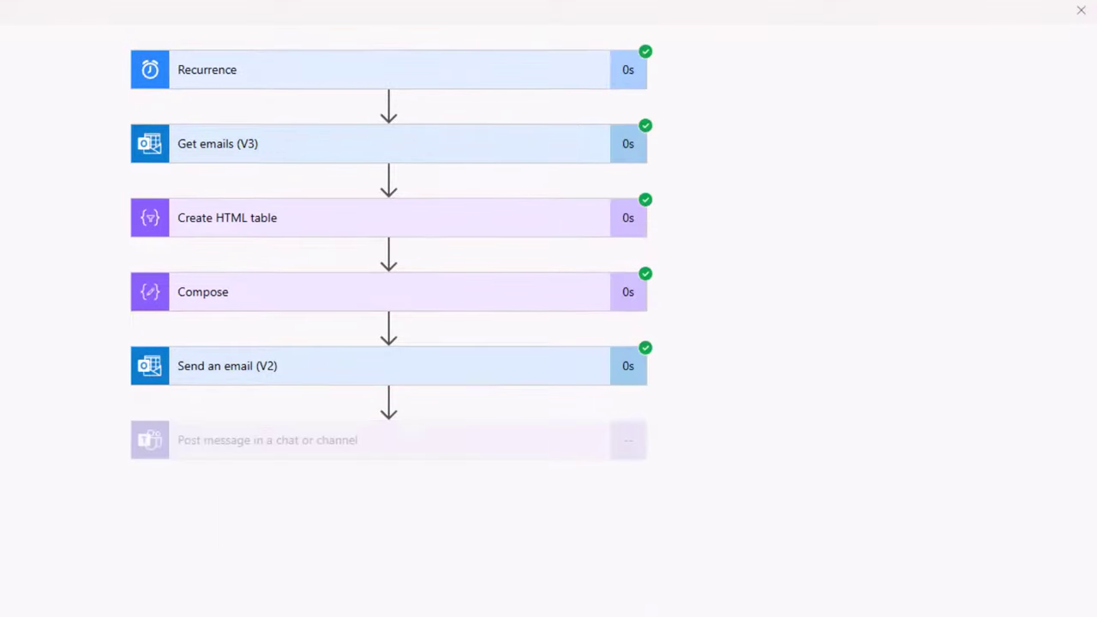
pyautogui.click(856, 2)
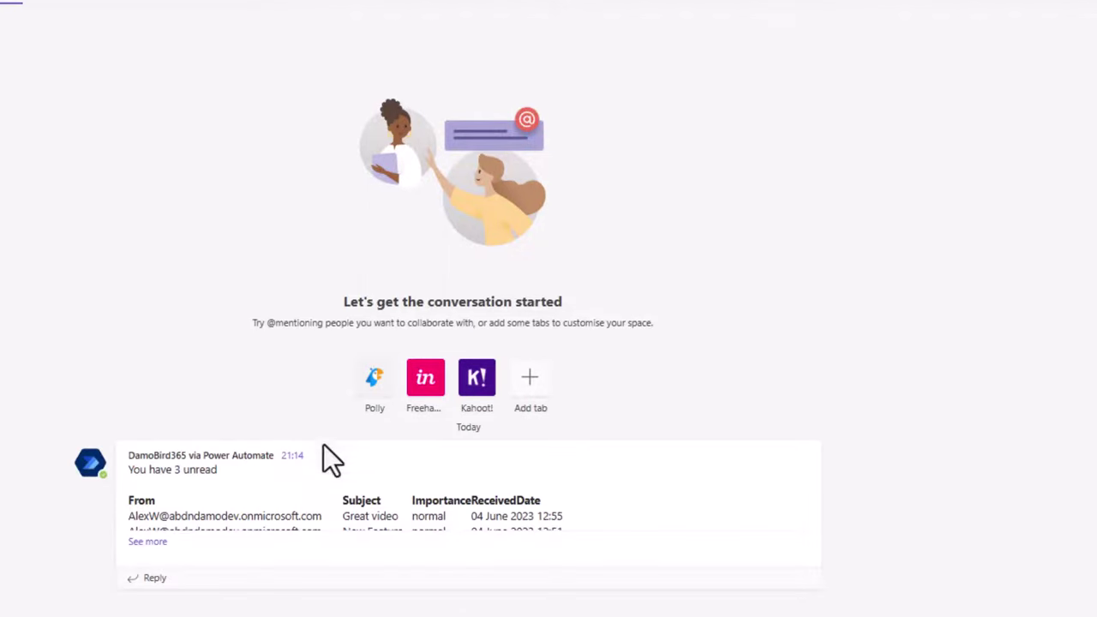
pyautogui.click(147, 542)
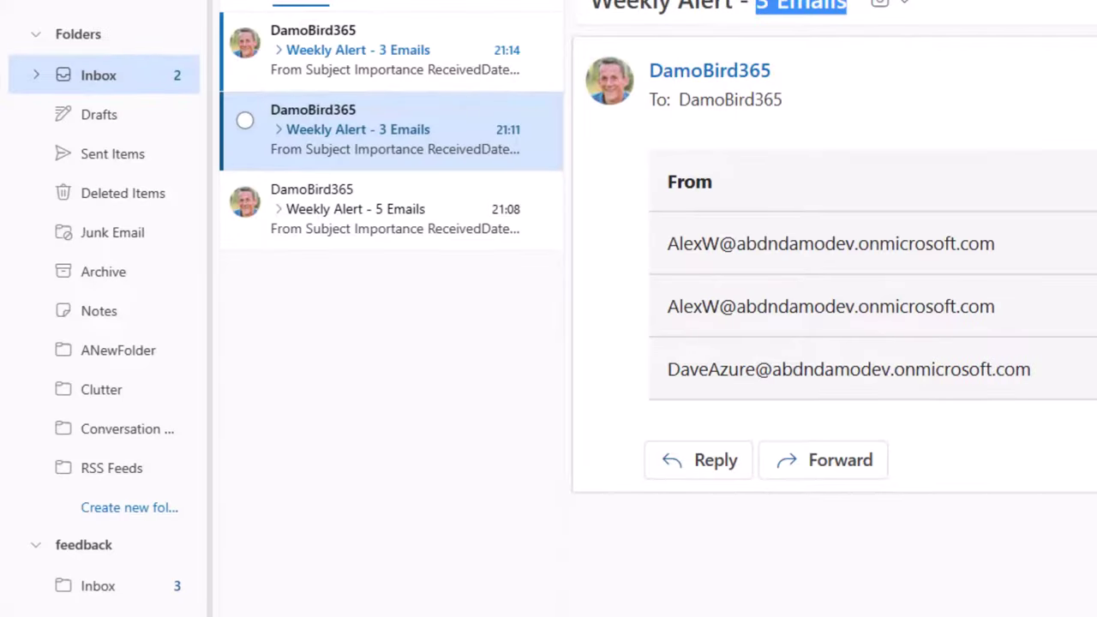
# - In Outlook, mark every message in the feedback Inbox as unread, and run the flow test again in Power Automate
pyautogui.click(90, 591)
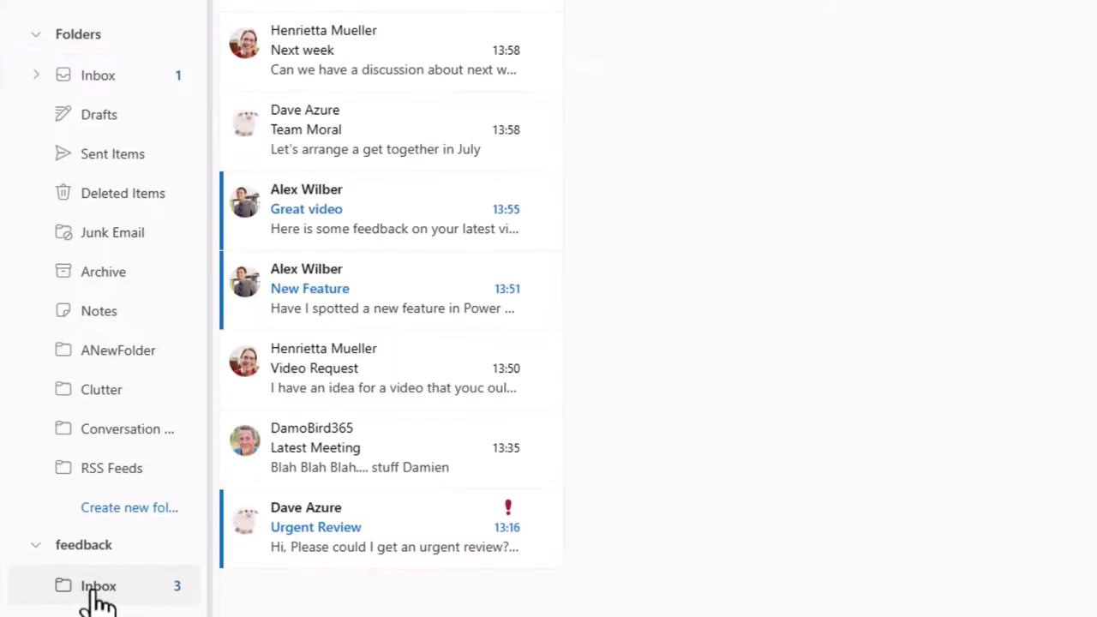
pyautogui.click(351, 151)
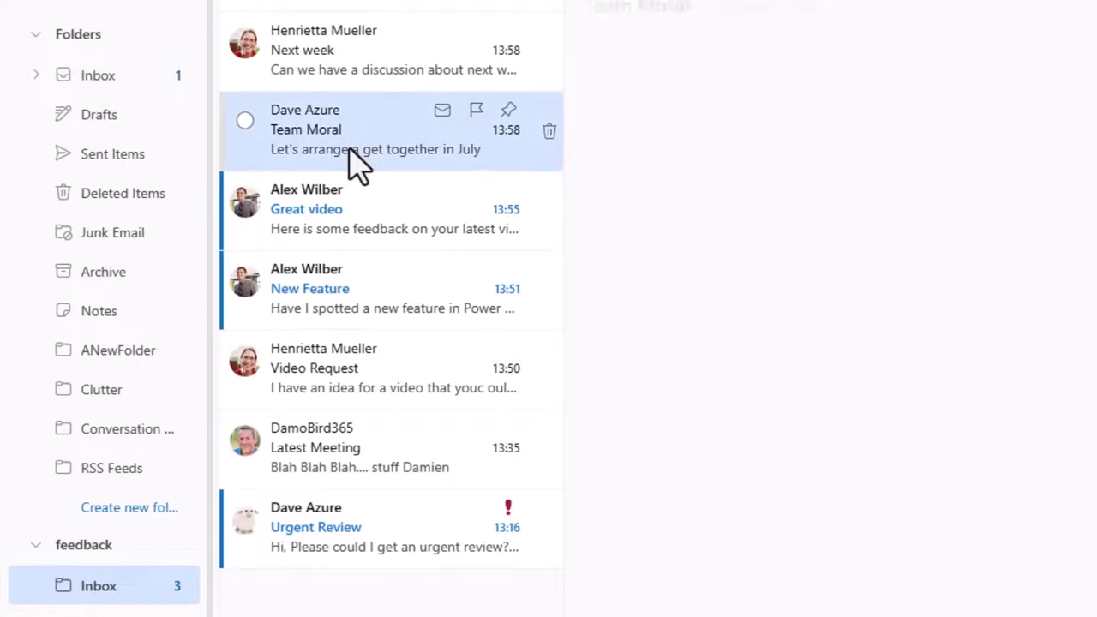
pyautogui.hotkey('ctrl', 'a')
pyautogui.rightClick(351, 152)
pyautogui.click(425, 342)
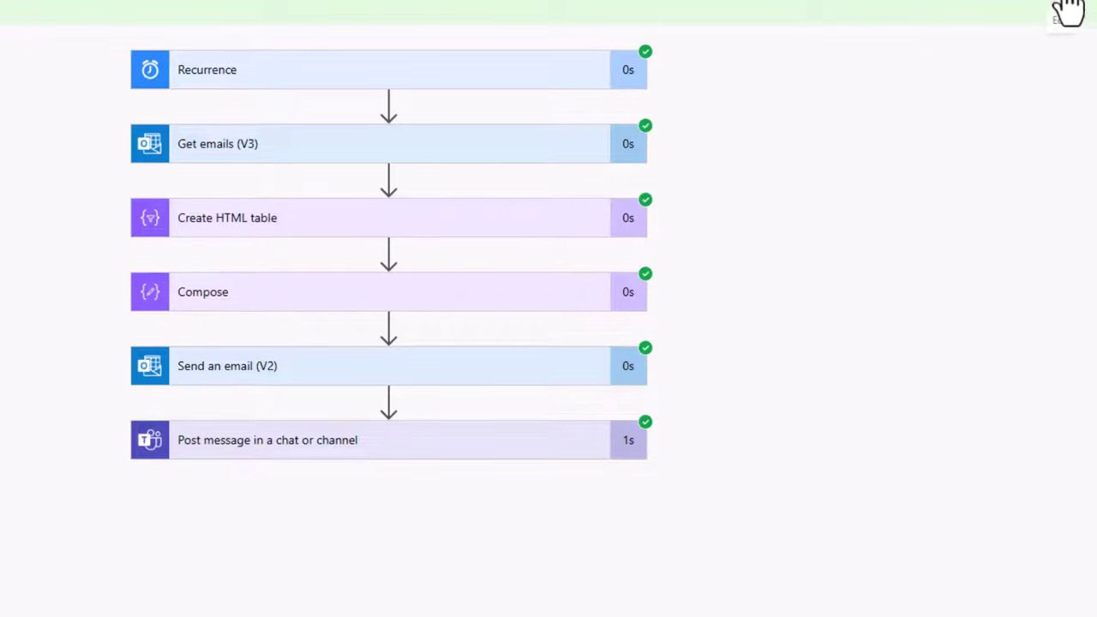
pyautogui.click(1075, 8)
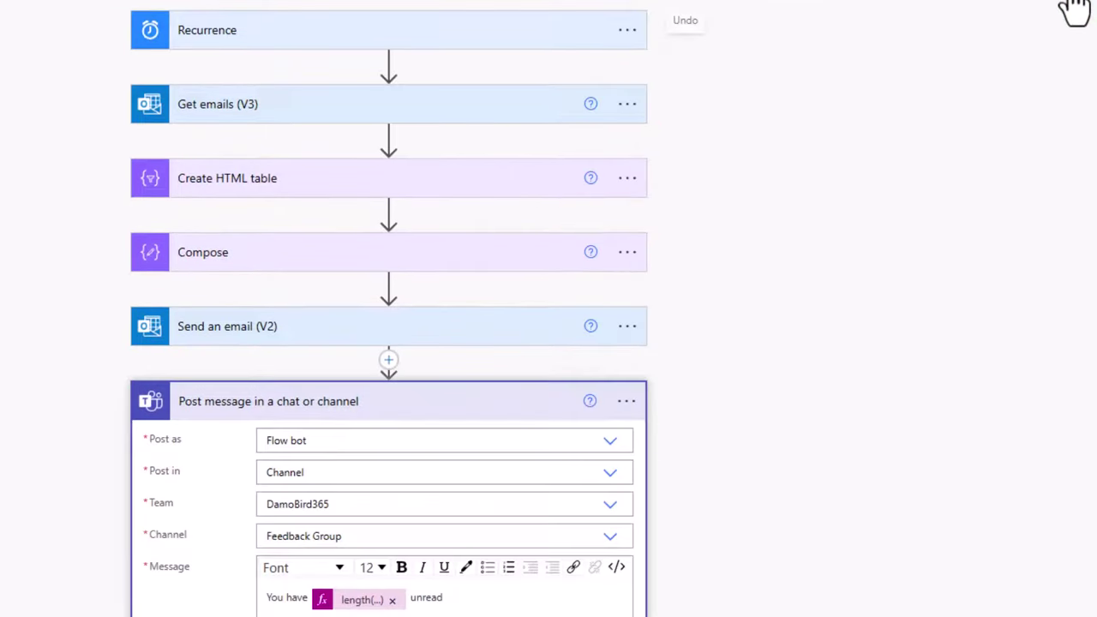
pyautogui.click(1075, 8)
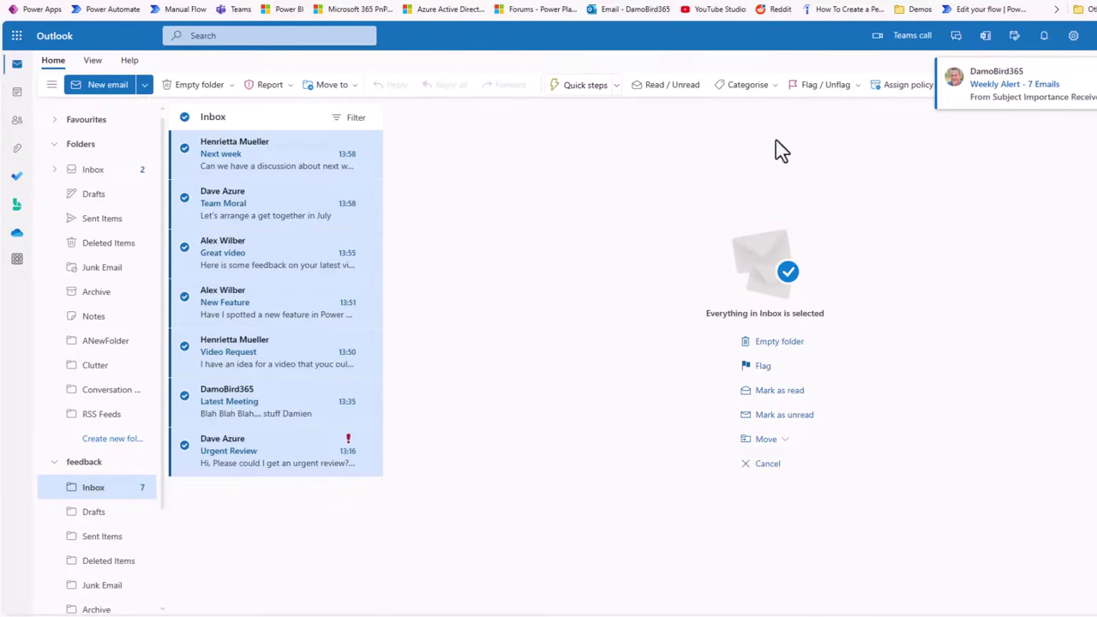
# - Check the newest Weekly Alert email in Outlook's main Inbox, including its subject count, and expand the latest Teams channel post
pyautogui.click(132, 172)
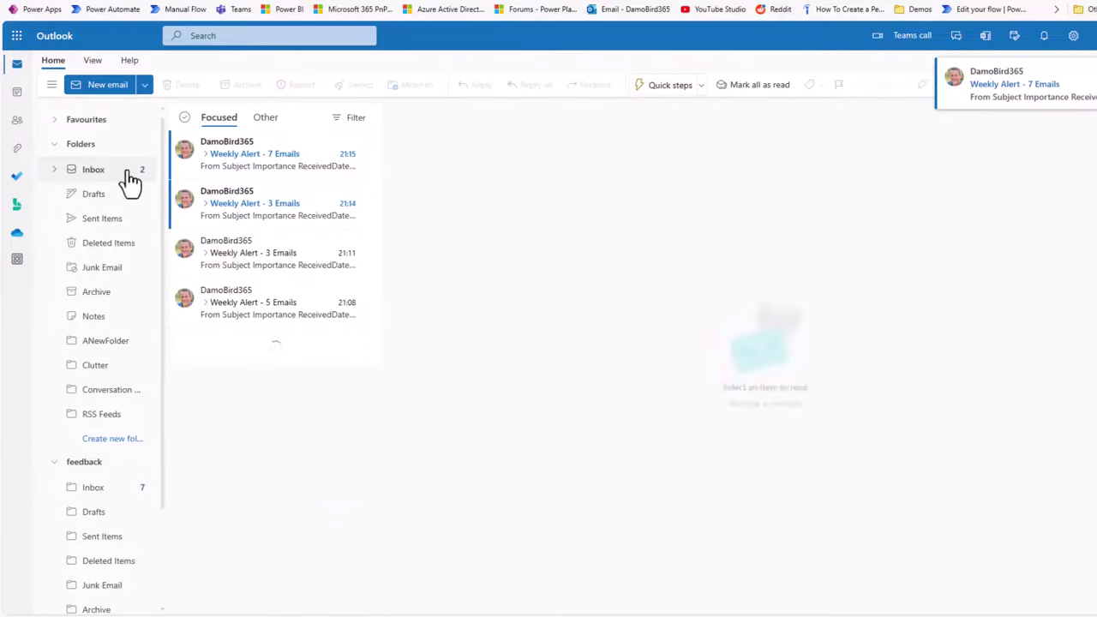
pyautogui.click(259, 163)
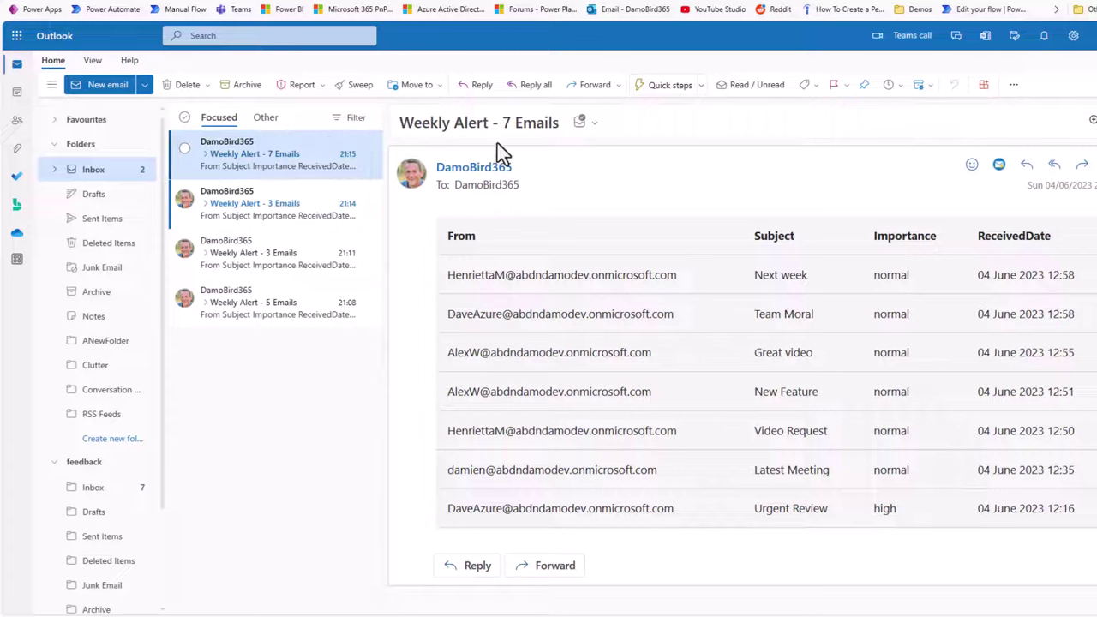
pyautogui.moveTo(504, 123); pyautogui.dragTo(561, 129)
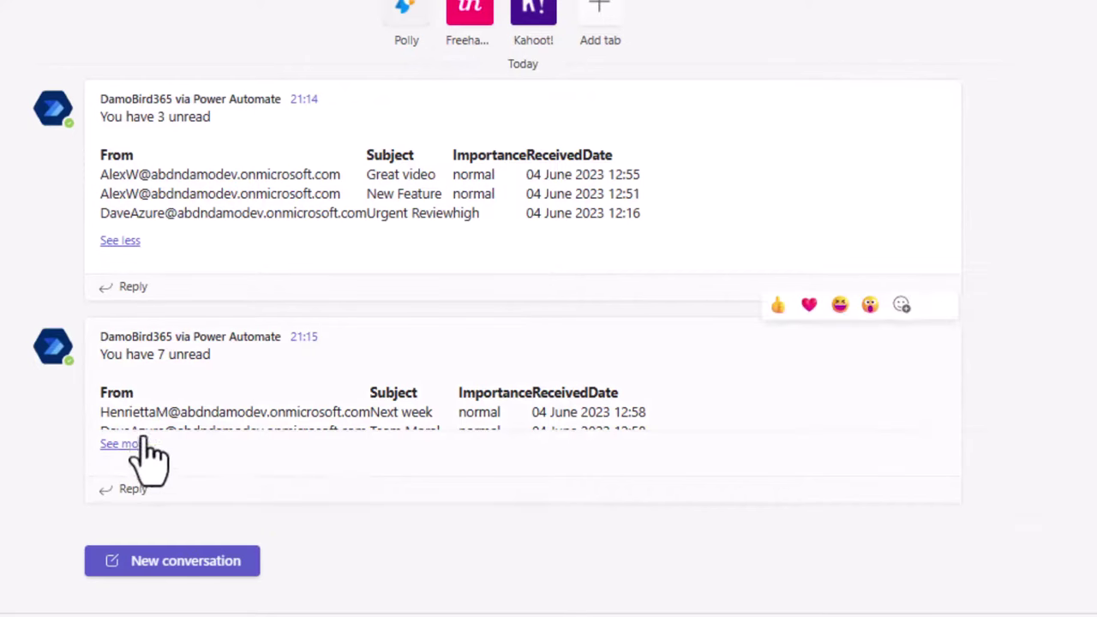
pyautogui.click(138, 444)
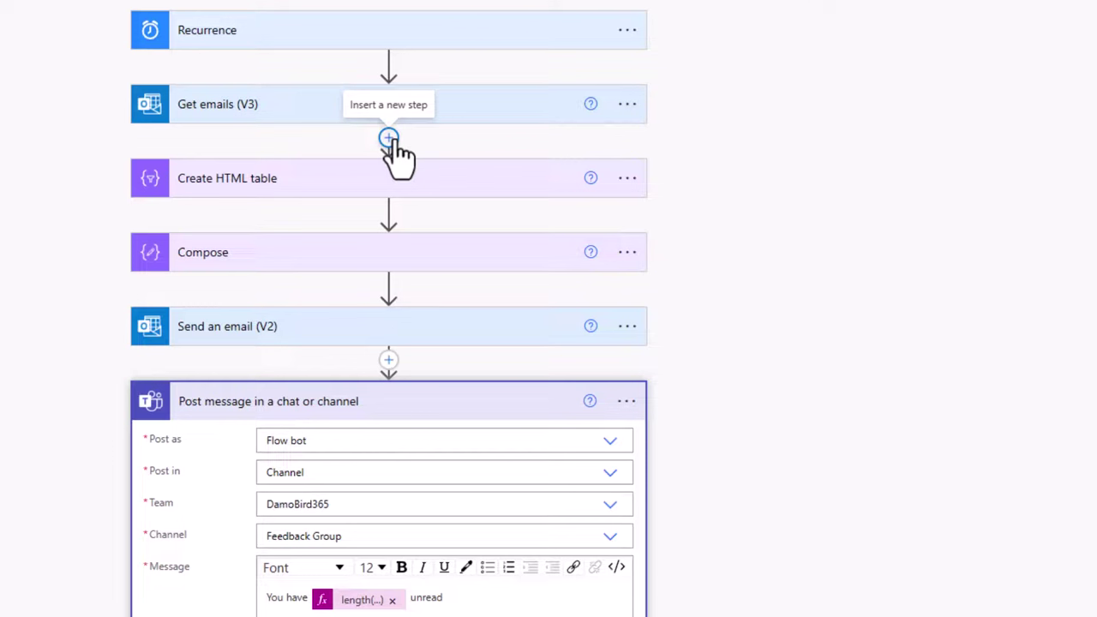
# - Insert a Condition control between the Compose and Send an email (V2) actions
pyautogui.click(389, 286)
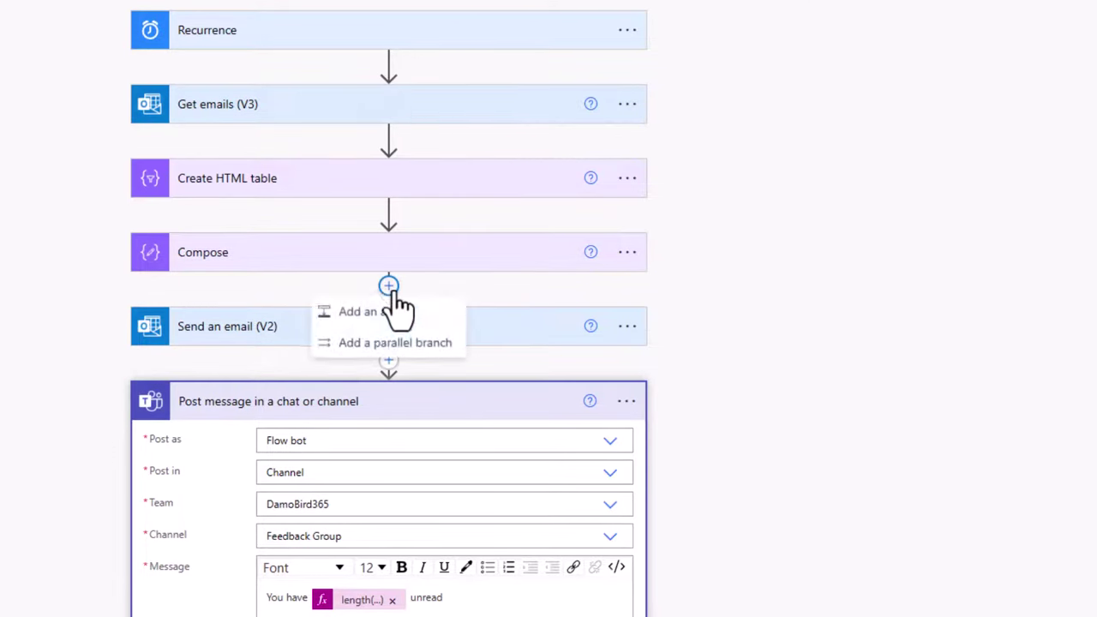
pyautogui.click(386, 314)
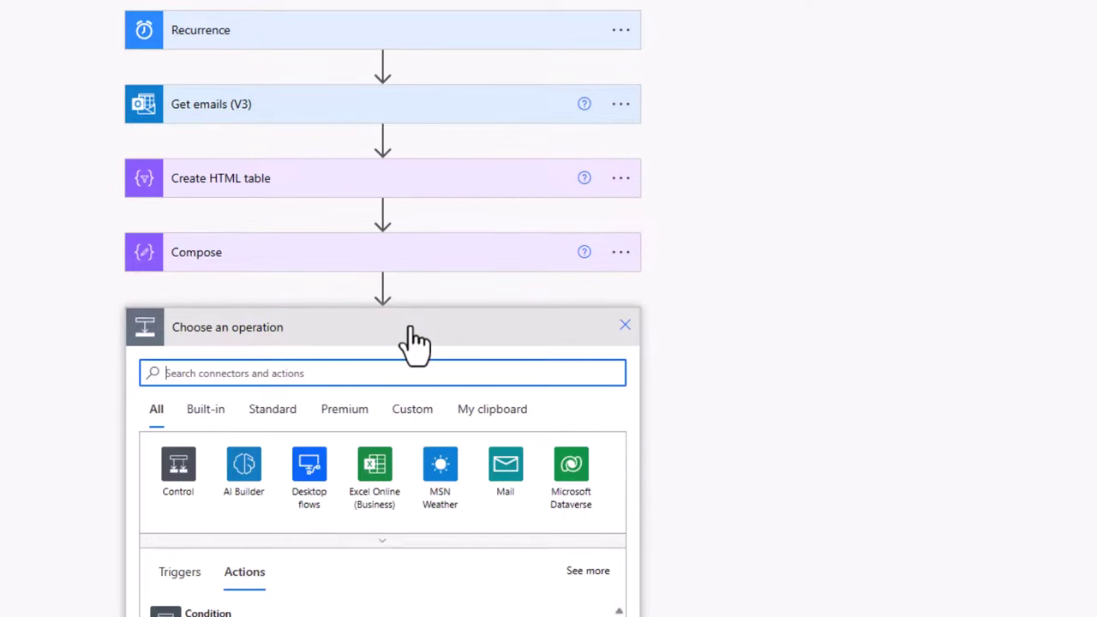
pyautogui.write('condition')
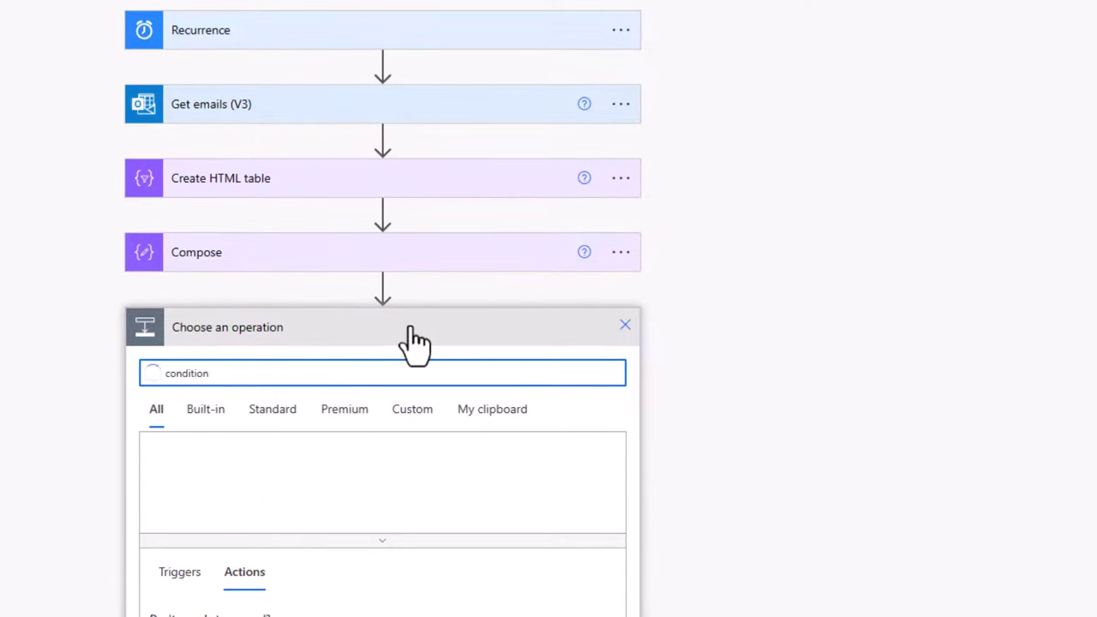
pyautogui.scroll(-2, 367, 424)
pyautogui.click(205, 526)
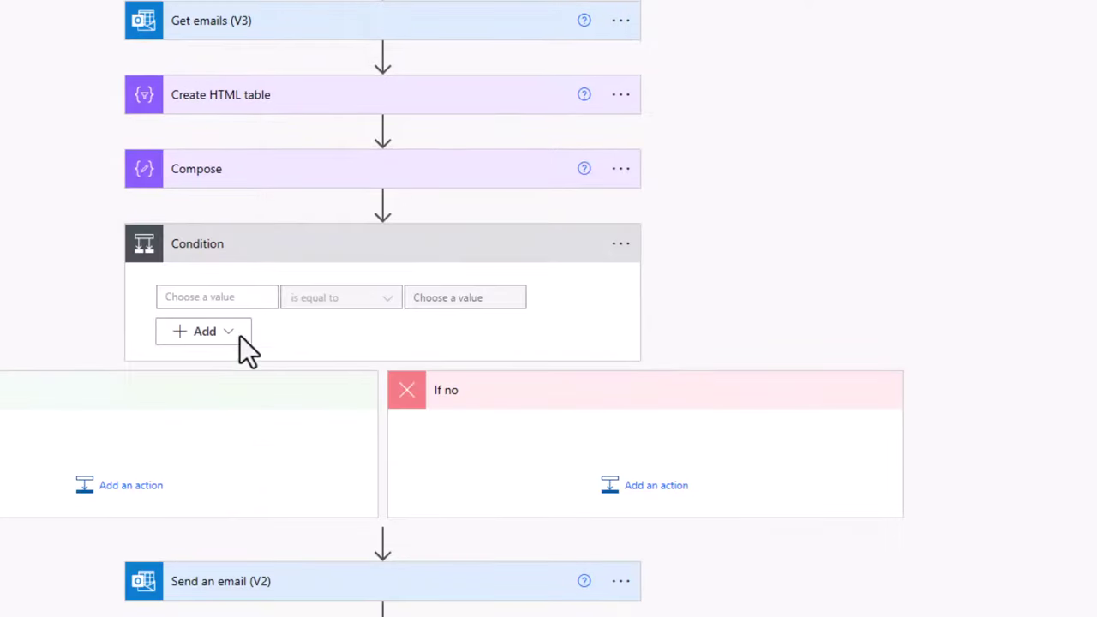
# - Set the condition to check whether a length() expression on the Get emails (V3) value list is equal to 0
pyautogui.click(215, 296)
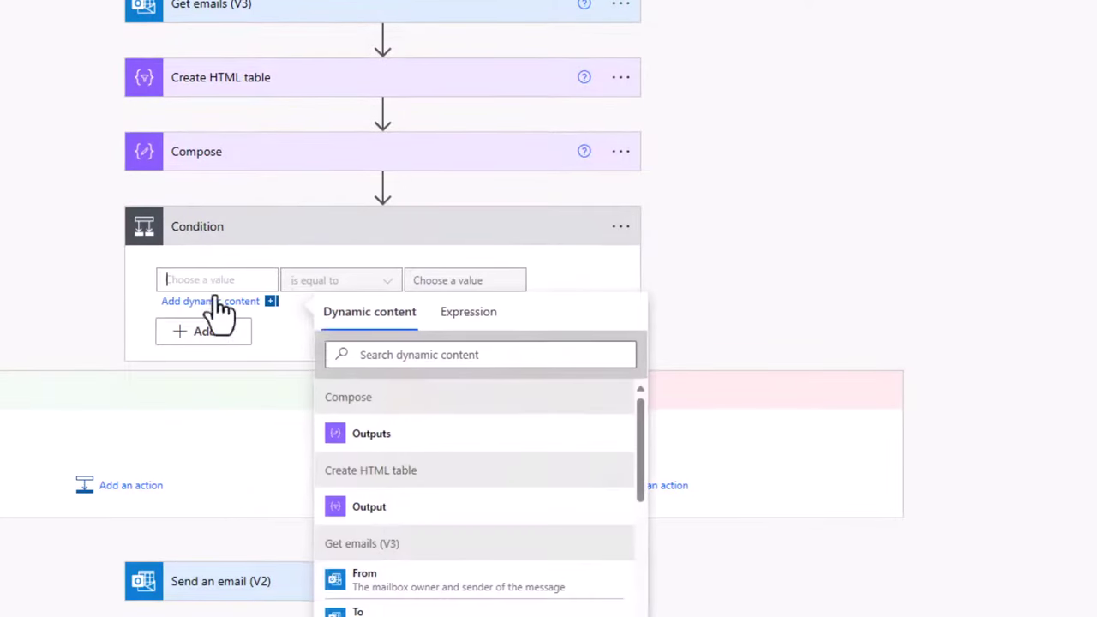
pyautogui.click(476, 314)
pyautogui.write('length(')
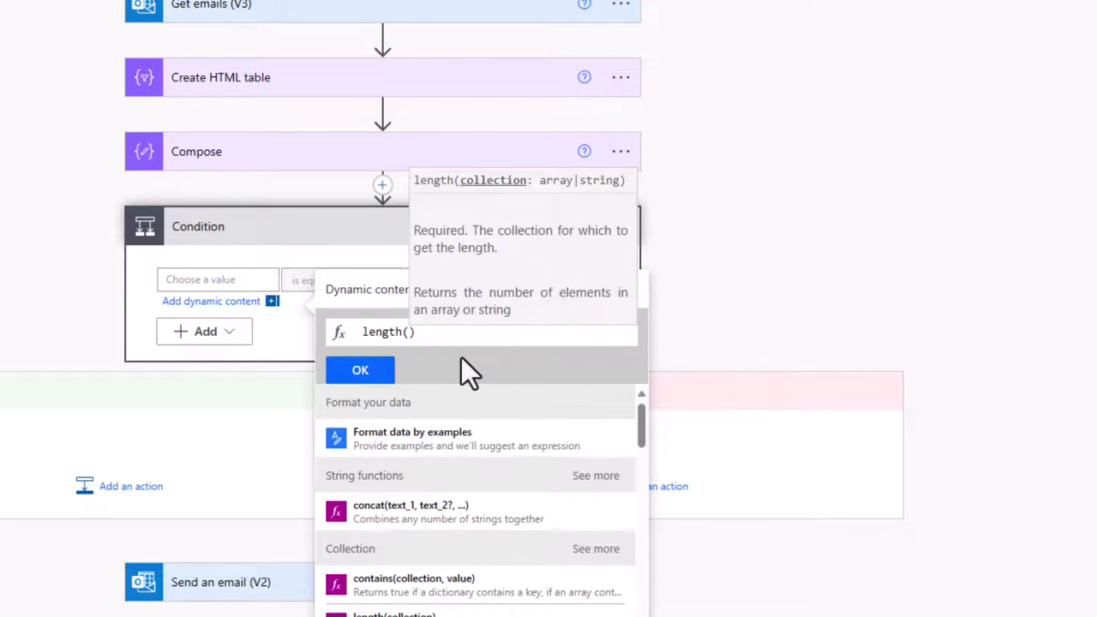
pyautogui.scroll(-3, 403, 274)
pyautogui.click(377, 175)
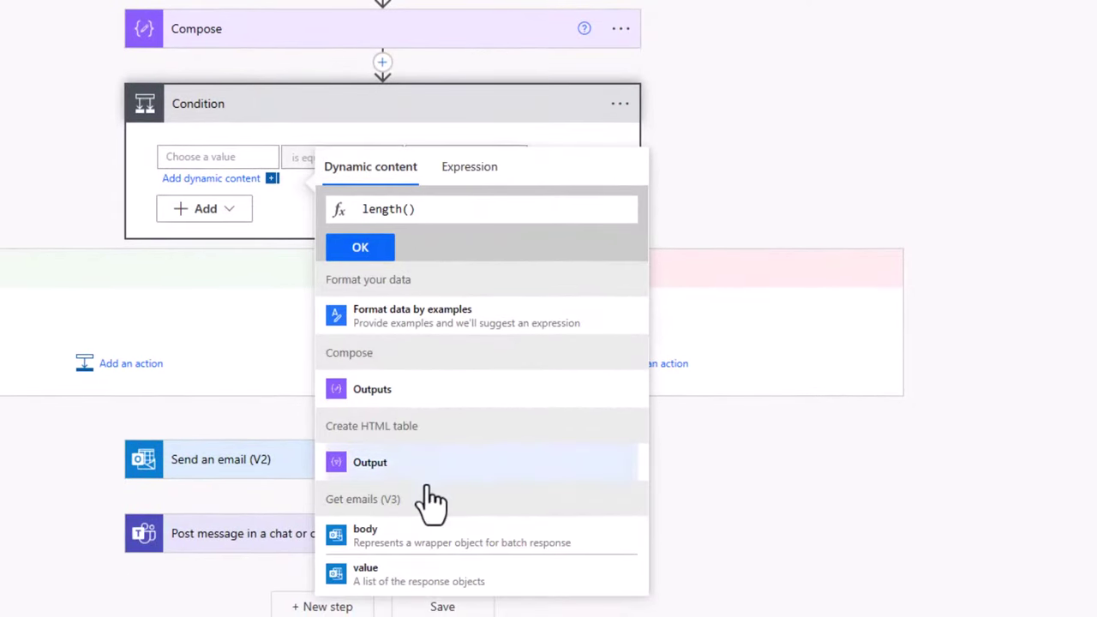
pyautogui.scroll(2, 392, 591)
pyautogui.scroll(-2, 429, 591)
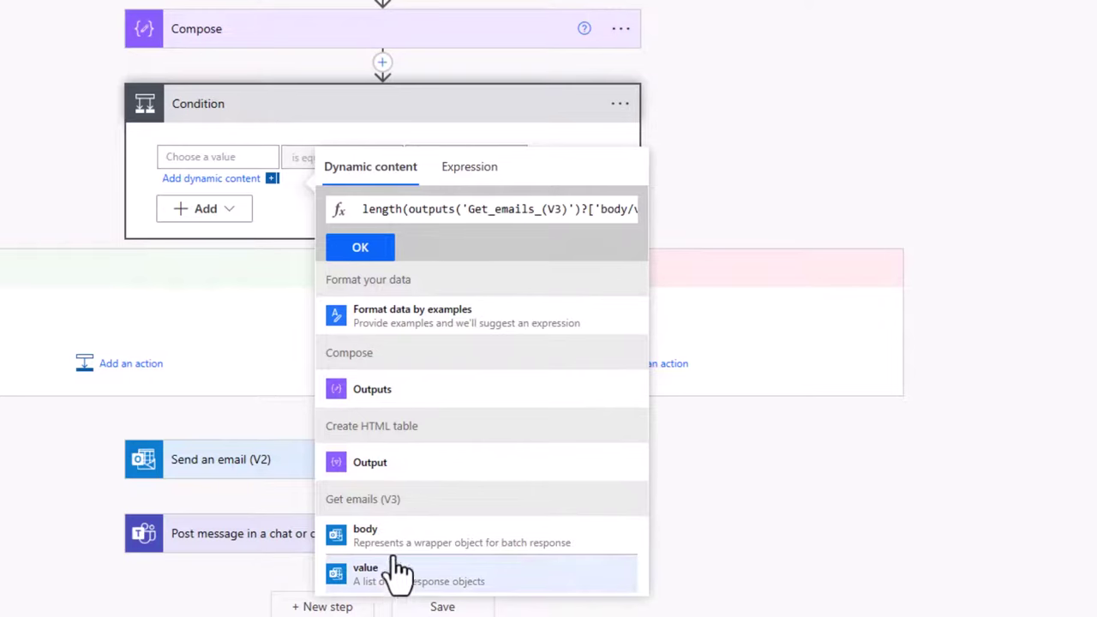
pyautogui.click(391, 587)
pyautogui.click(362, 249)
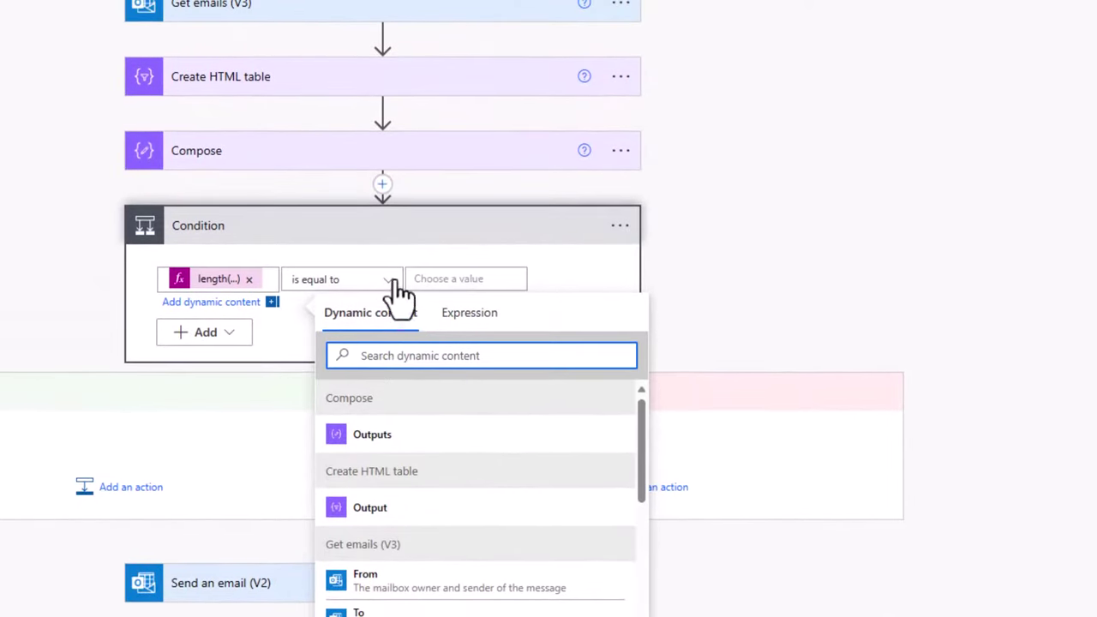
pyautogui.click(482, 279)
pyautogui.write('0')
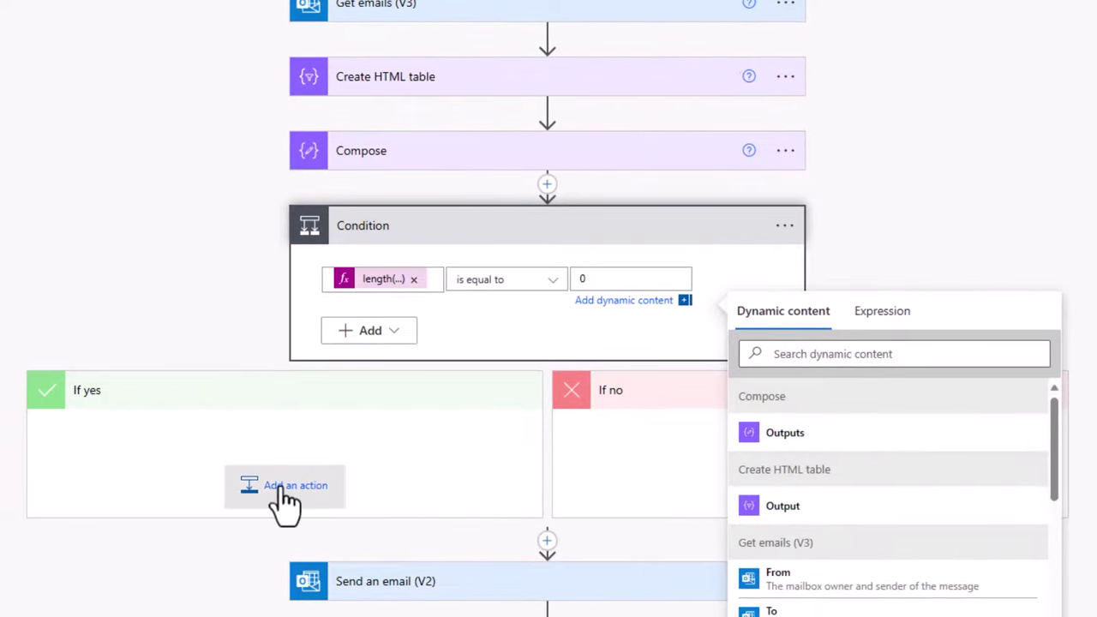
# - Add a Send an email (V2) action to the If yes branch, addressed to the mailbox owner, with subject "No emails in your shared mailbox"
pyautogui.click(285, 501)
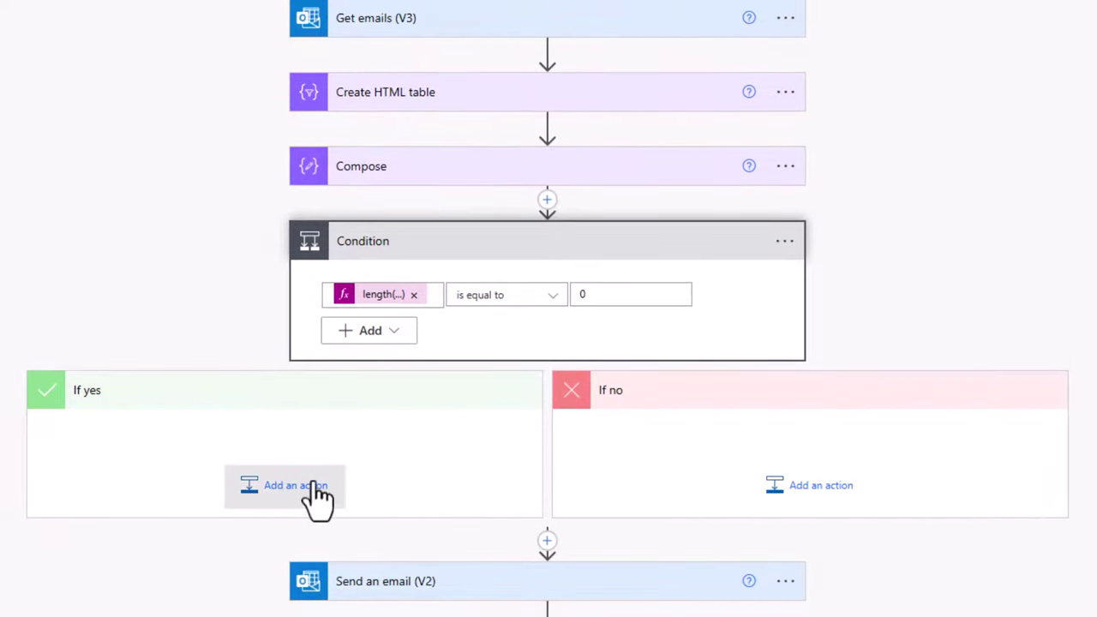
pyautogui.click(300, 489)
pyautogui.write('Send')
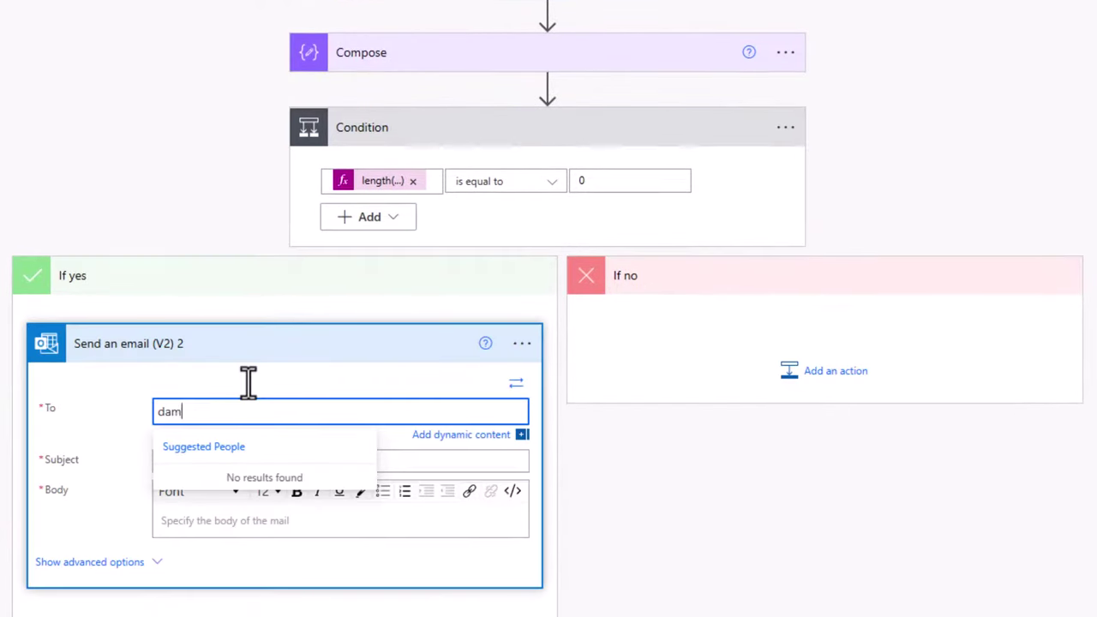
pyautogui.write('ien')
pyautogui.click(225, 473)
pyautogui.click(221, 461)
pyautogui.write('N')
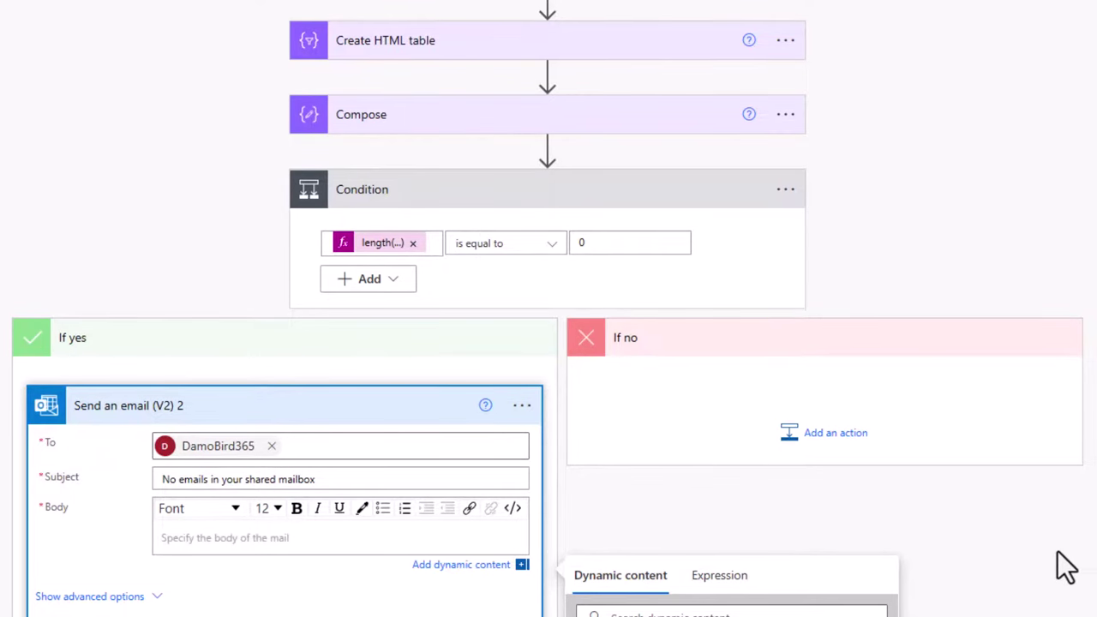
# - Move the original Send an email (V2) and Post message in a chat or channel actions into the If no branch
pyautogui.click(738, 302)
pyautogui.scroll(-3, 670, 381)
pyautogui.moveTo(476, 583); pyautogui.dragTo(739, 214)
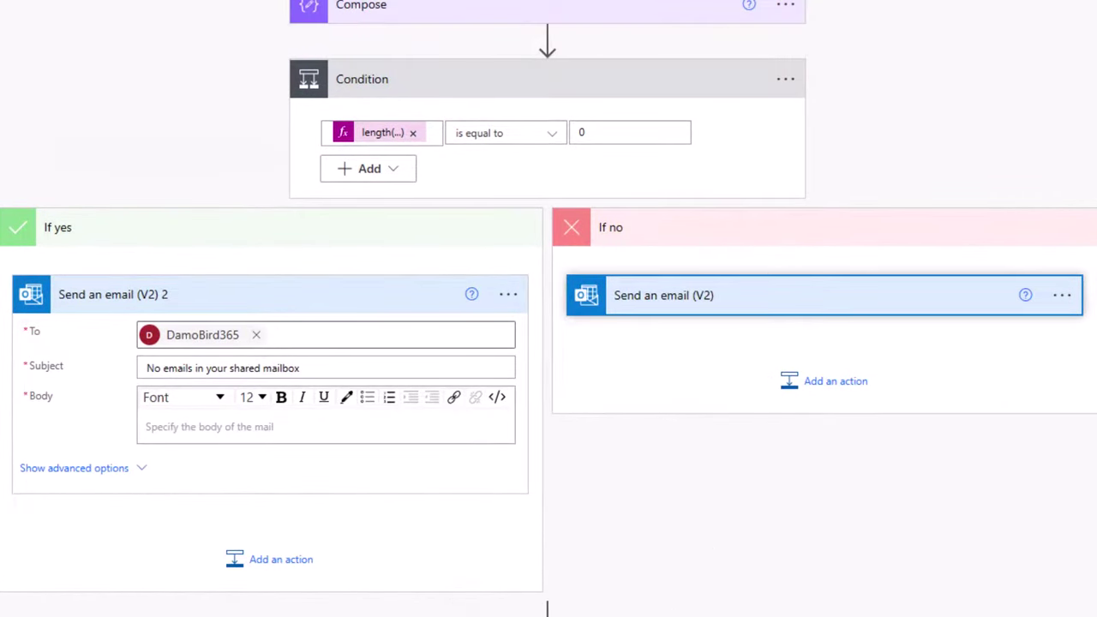
pyautogui.moveTo(599, 612); pyautogui.dragTo(744, 321)
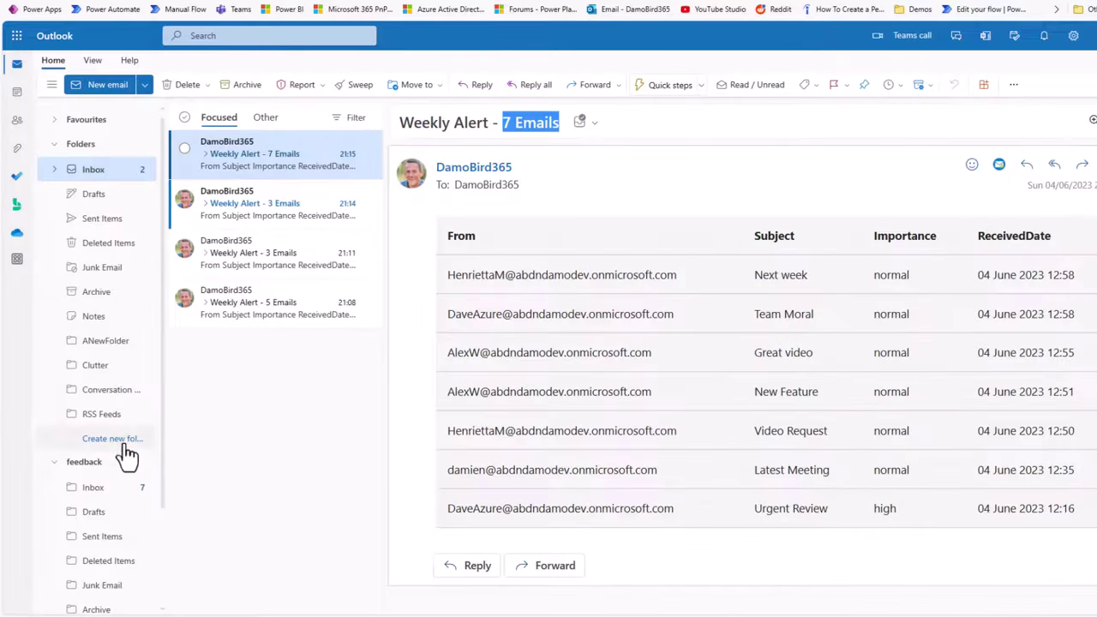
# - In Outlook, mark every message in the feedback Inbox as read
pyautogui.click(102, 487)
pyautogui.click(227, 360)
pyautogui.hotkey('ctrl', 'a')
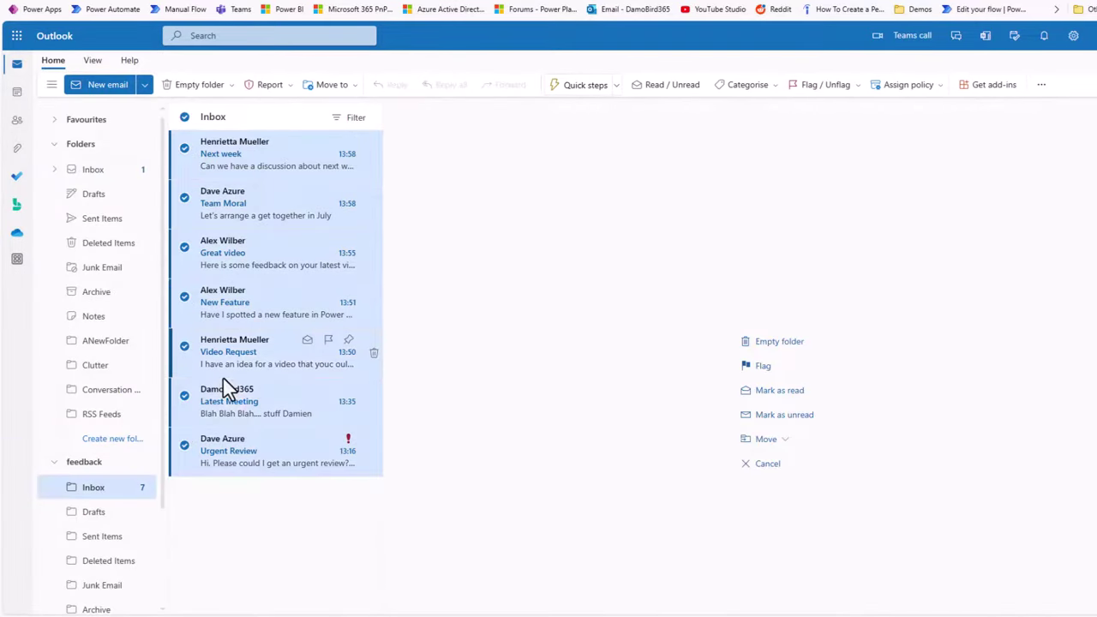
pyautogui.rightClick(250, 327)
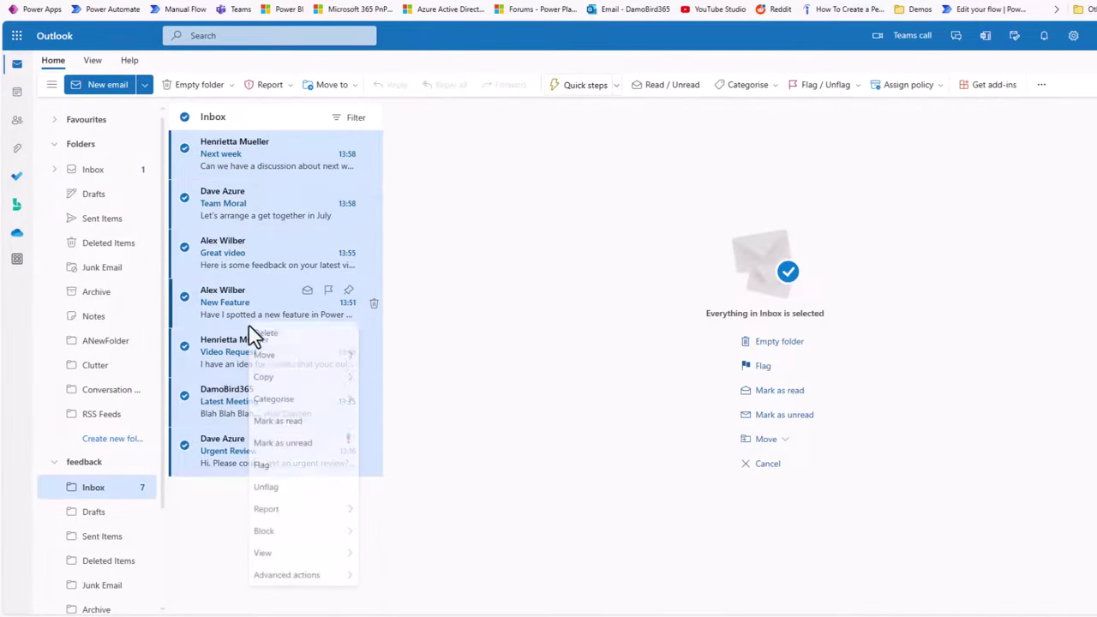
pyautogui.click(310, 423)
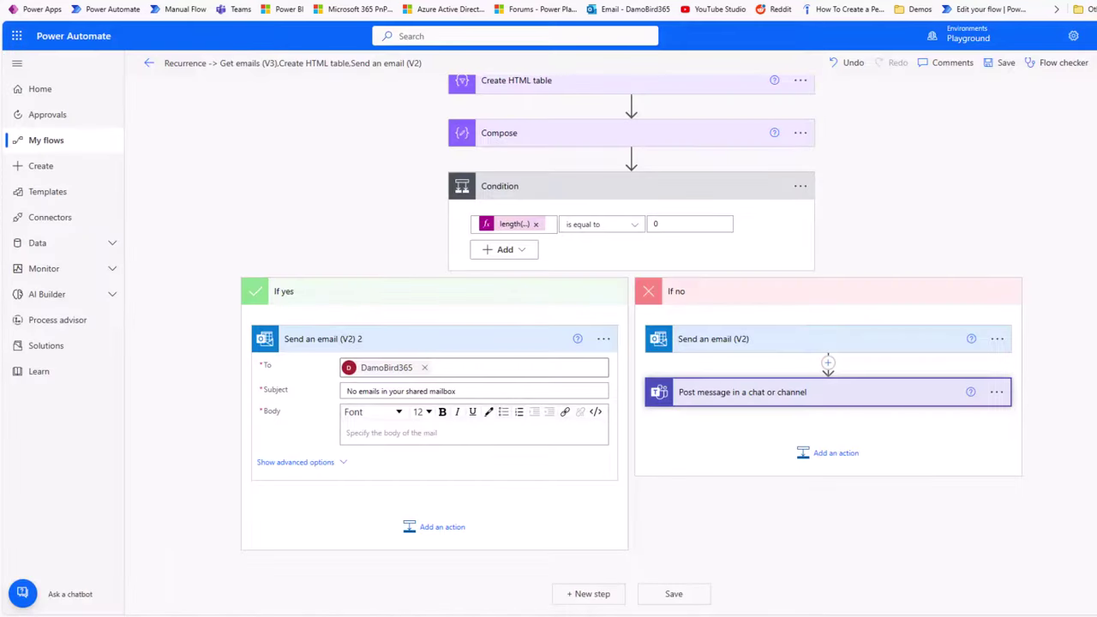
# - Run a manual test of the flow in Power Automate and open Outlook's main Inbox to check the alert sent
pyautogui.click(1090, 62)
pyautogui.click(959, 592)
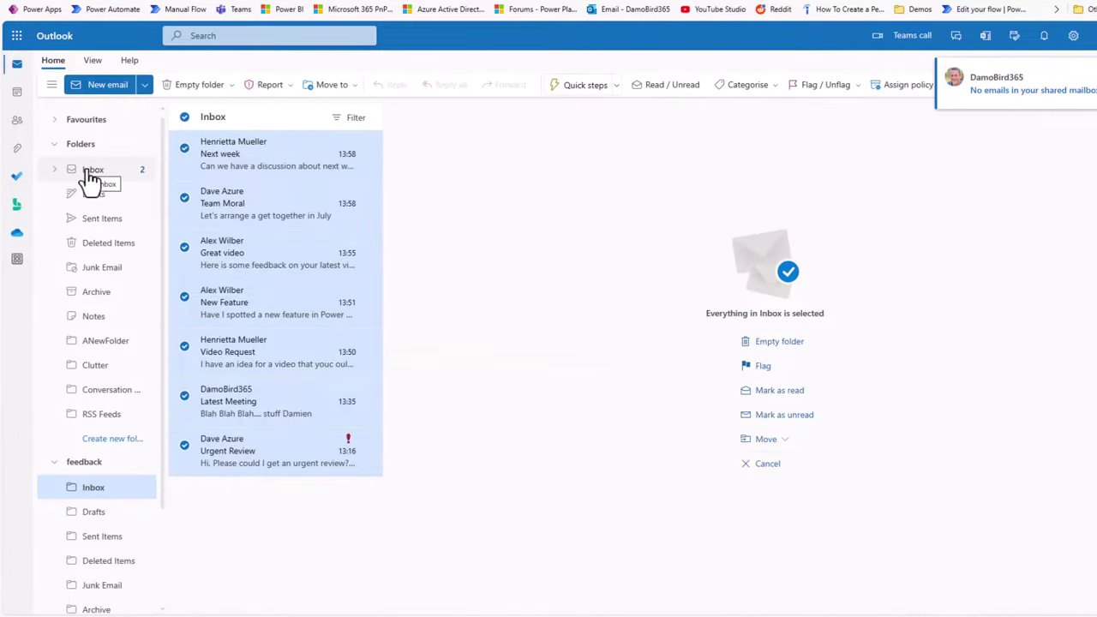
pyautogui.click(89, 171)
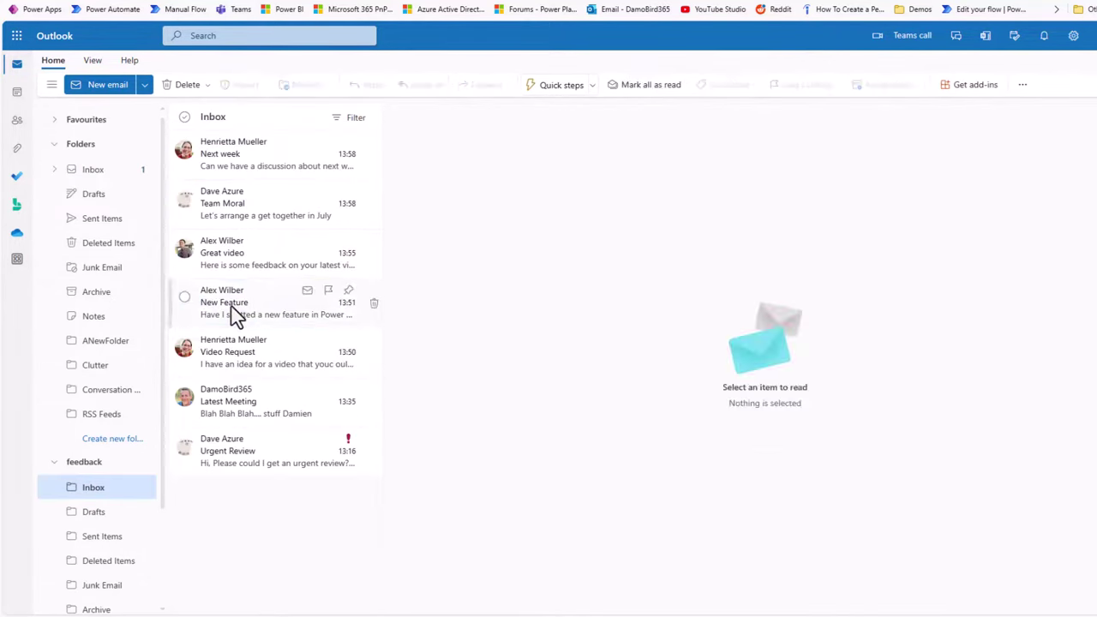
# - Mark only the "New Feature" message in Outlook's feedback Inbox as unread, and rerun the manual flow test in Power Automate
pyautogui.rightClick(236, 315)
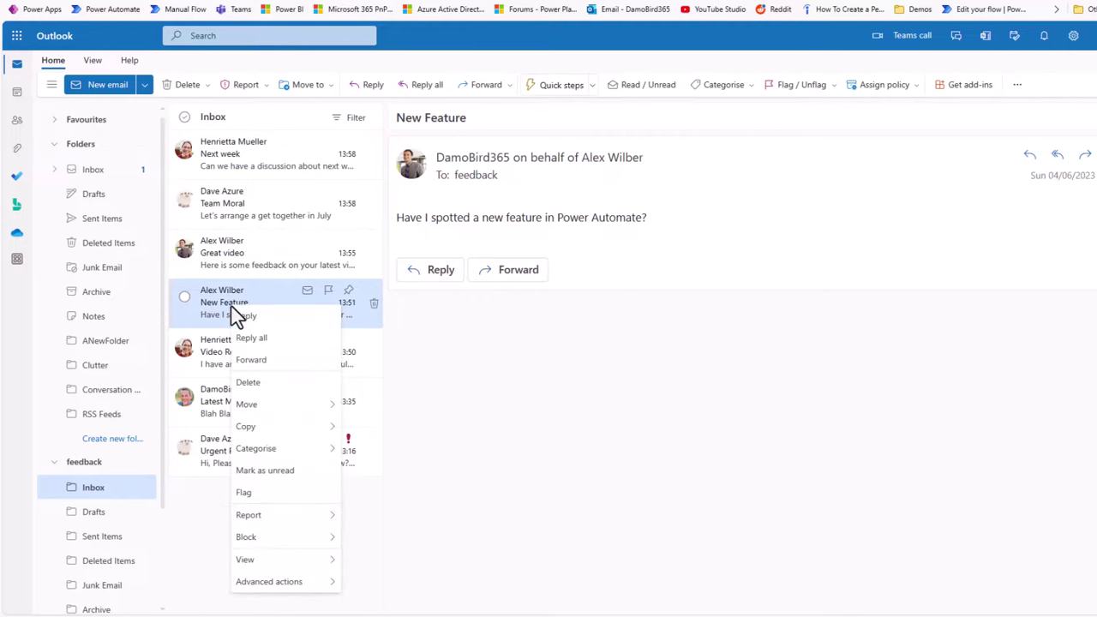
pyautogui.click(282, 485)
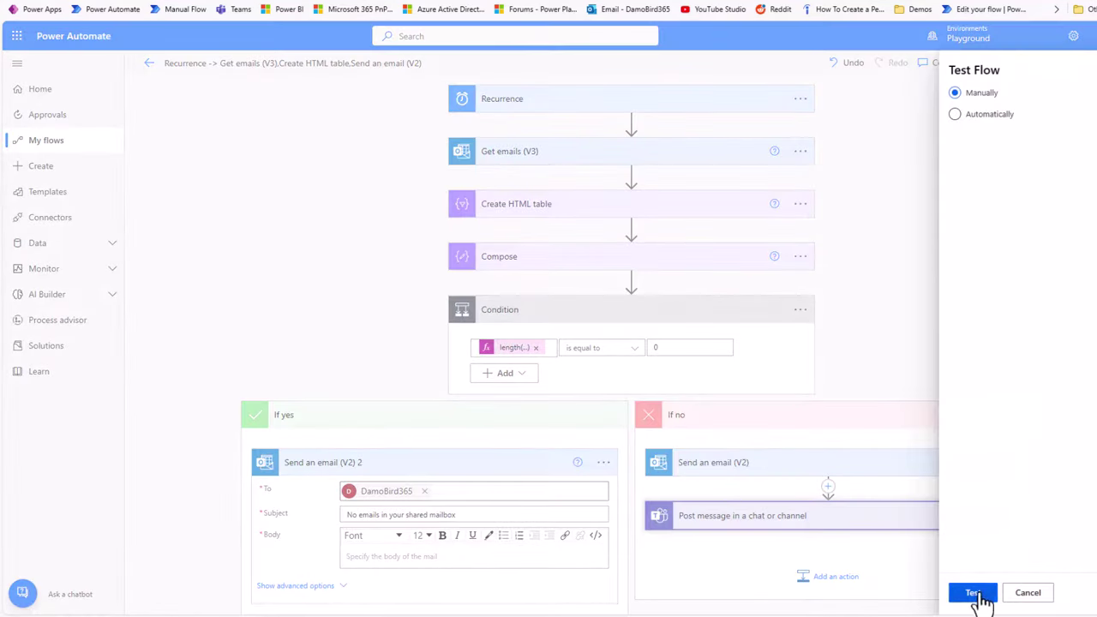
pyautogui.click(974, 595)
pyautogui.click(979, 599)
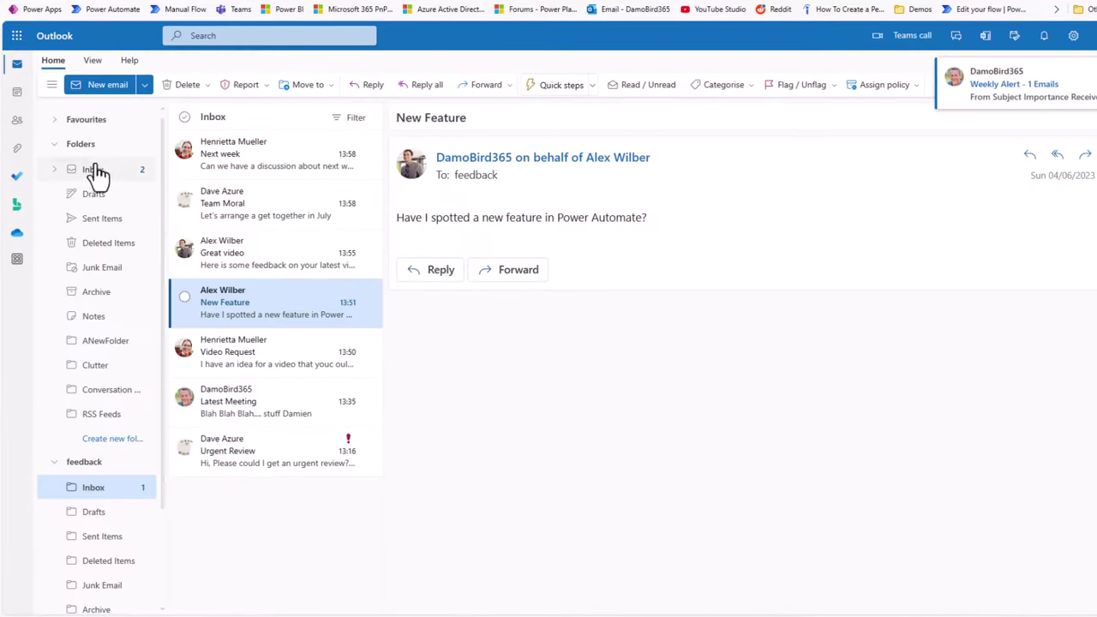
# - Open the newest Weekly Alert email in Outlook's main Inbox and check the email count in its subject
pyautogui.click(97, 171)
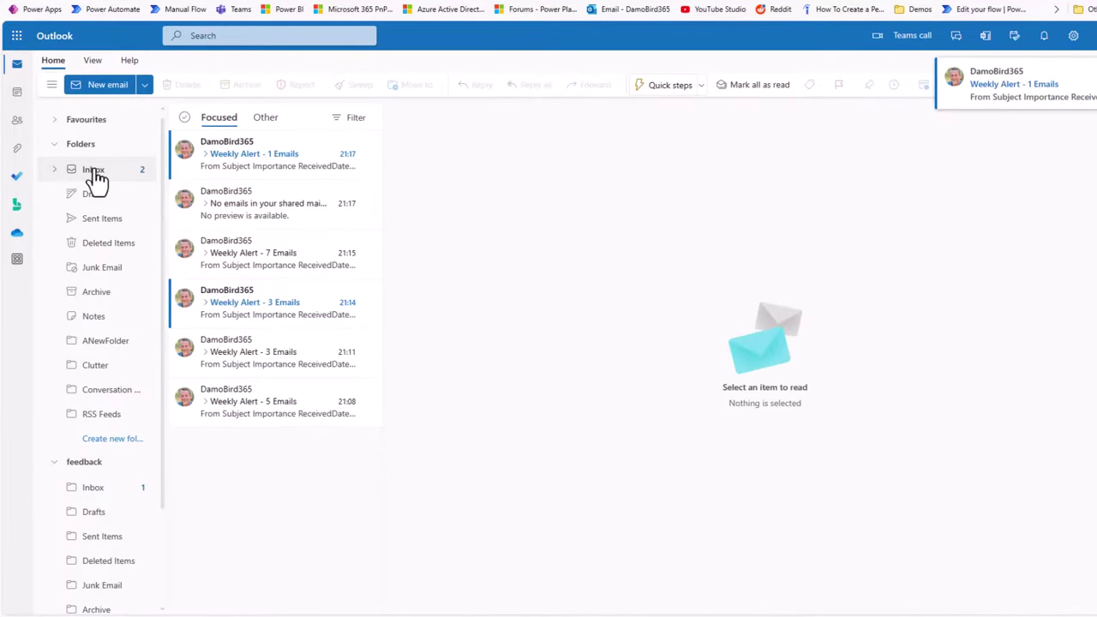
pyautogui.click(240, 165)
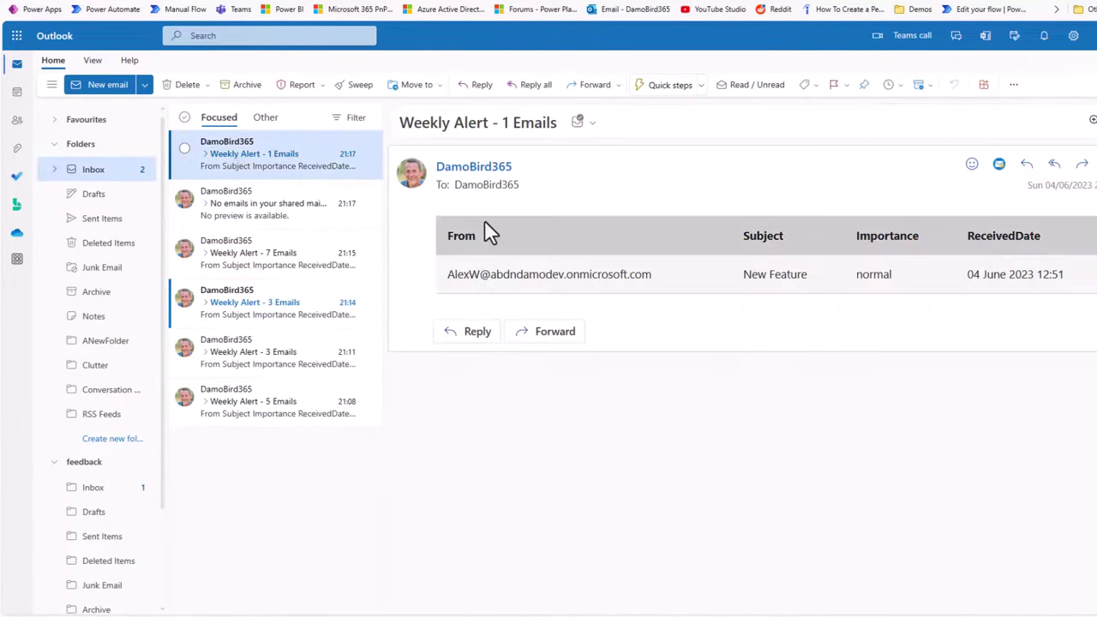
pyautogui.moveTo(518, 122); pyautogui.dragTo(554, 126)
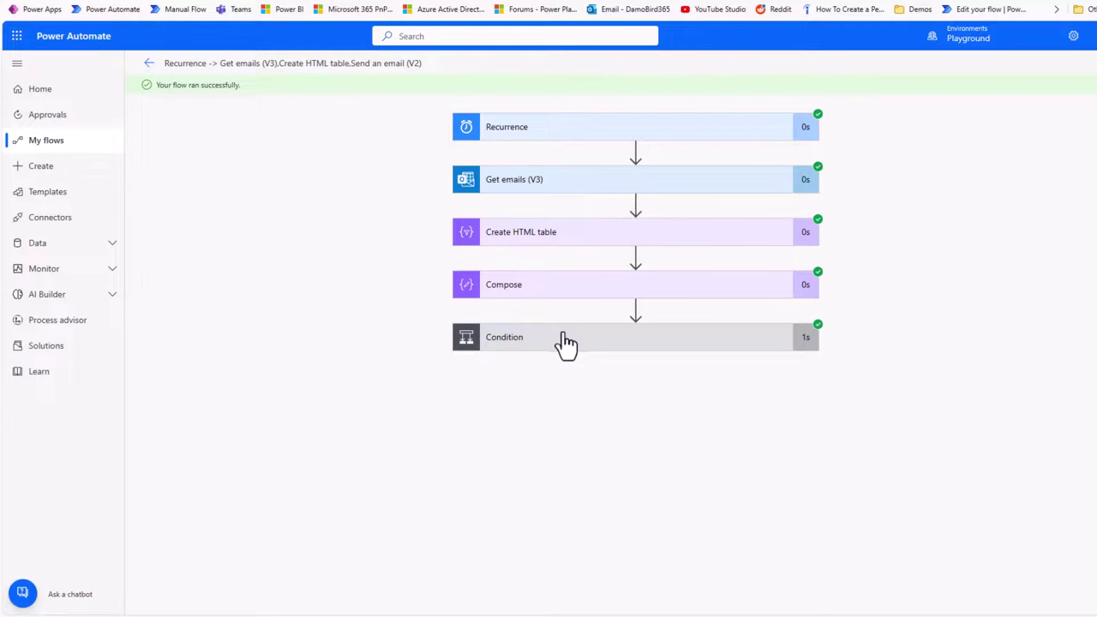
# - Expand the Condition in the Power Automate run, and check the unread count in the latest Teams Feedback Group post
pyautogui.click(566, 342)
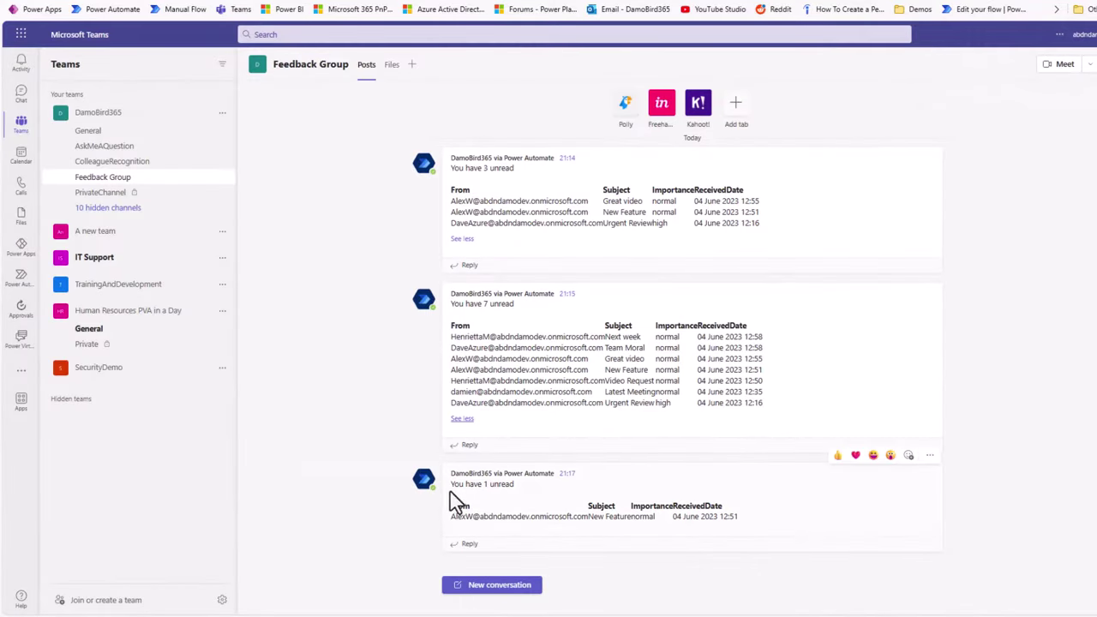
pyautogui.moveTo(450, 484); pyautogui.dragTo(514, 484)
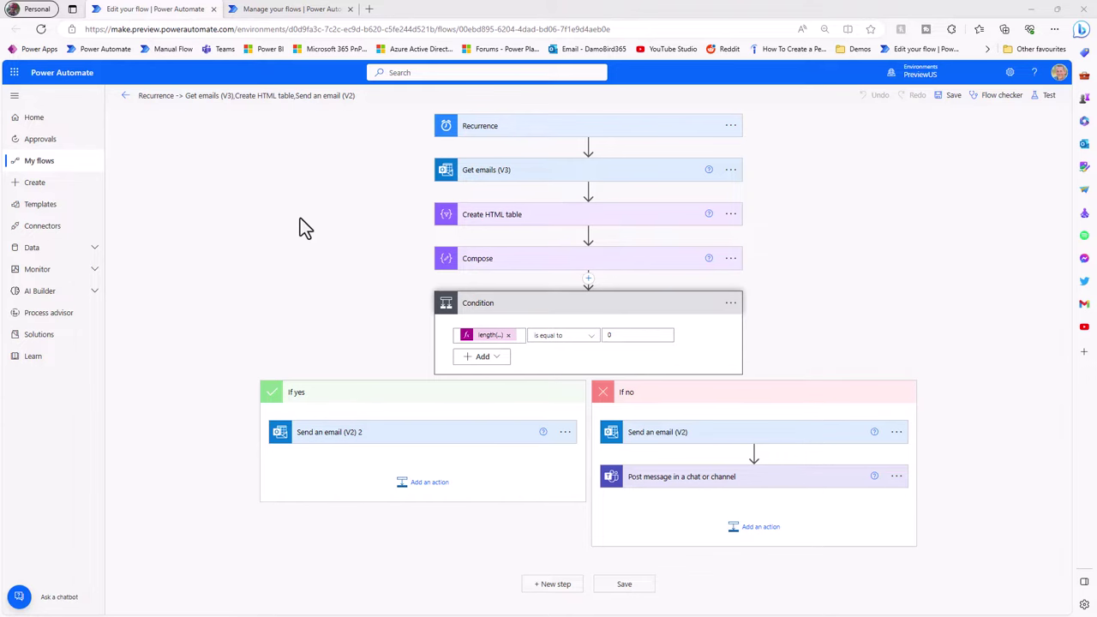
# - Compare the finished flow's layout in the classic designer with the same flow in the new Copilot designer
pyautogui.hotkey('ctrl', 'Tab')
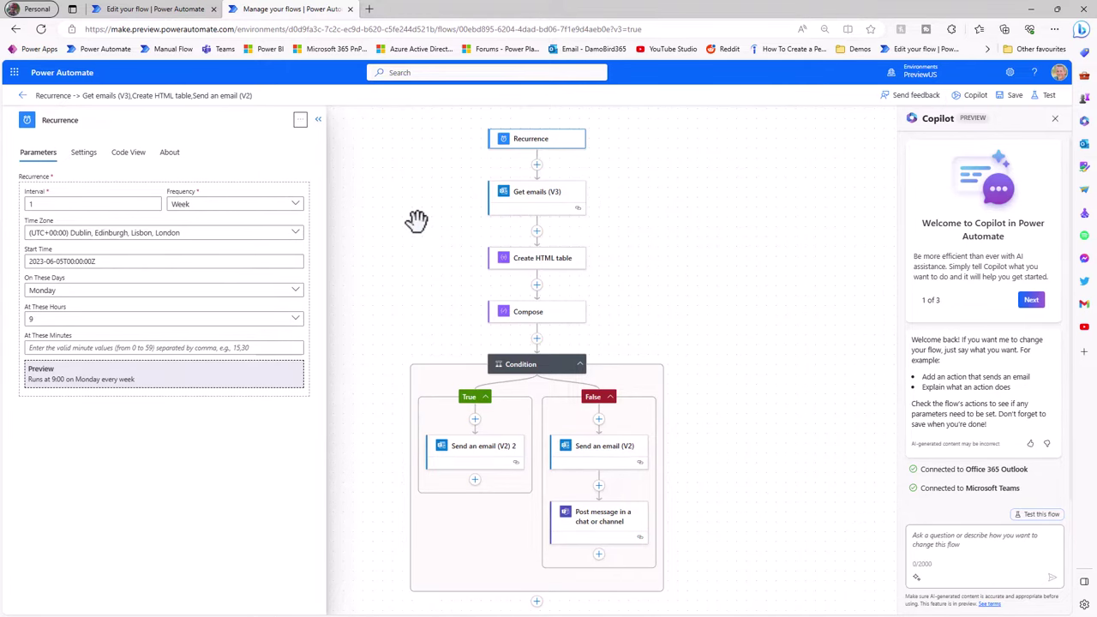
pyautogui.click(154, 10)
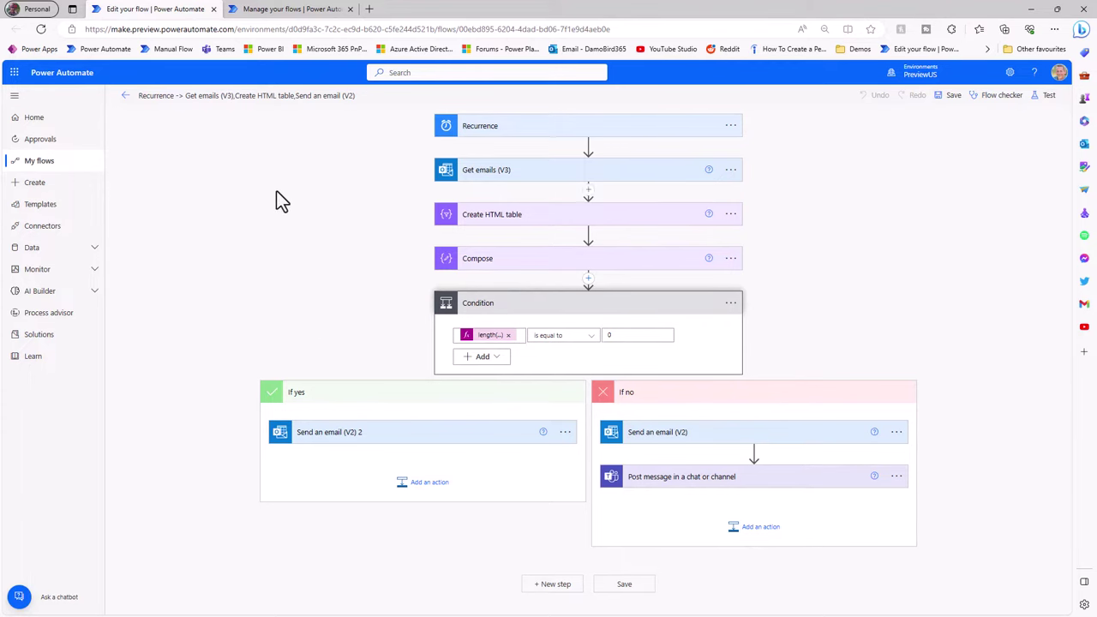
pyautogui.click(287, 8)
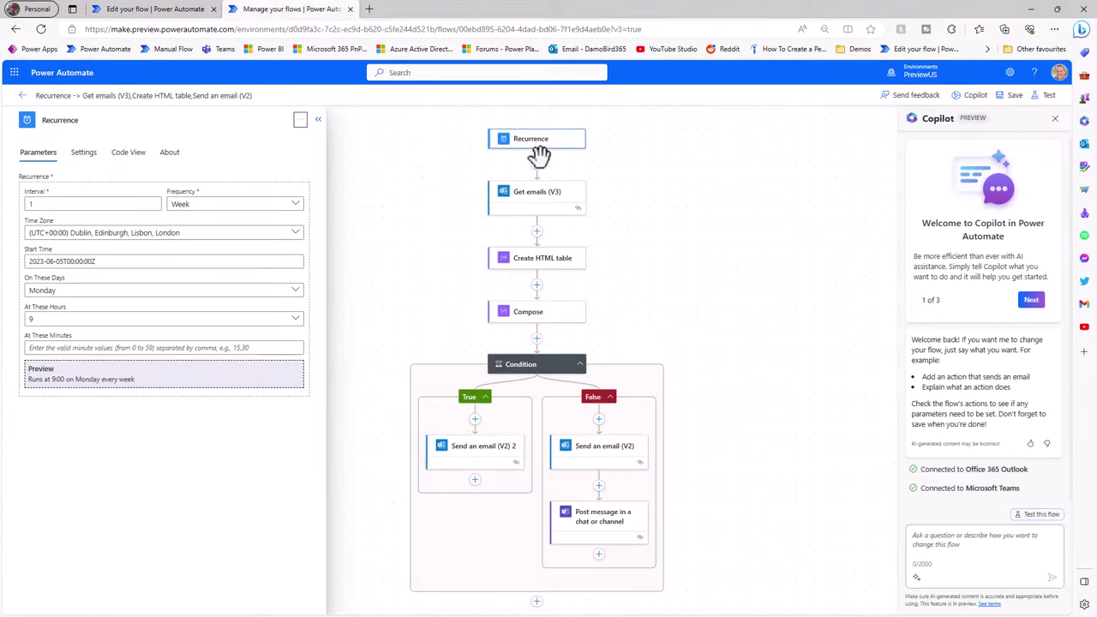
# - Review the parameters of the Get emails (V3), Create HTML table, Compose and Condition actions in the new designer
pyautogui.click(546, 197)
pyautogui.click(545, 264)
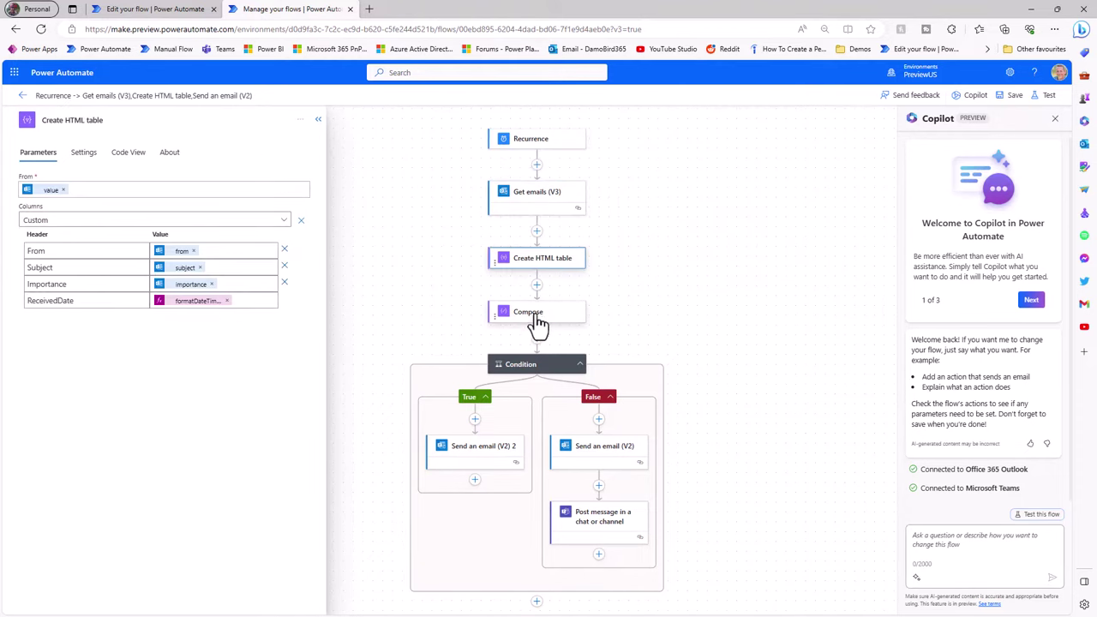
pyautogui.click(535, 319)
pyautogui.click(535, 370)
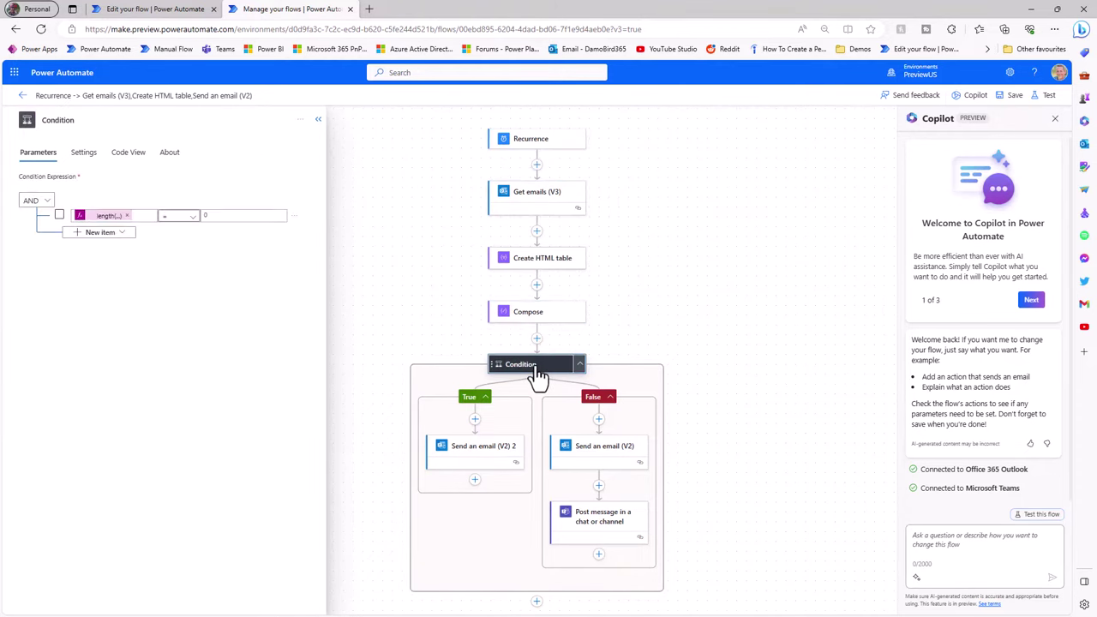